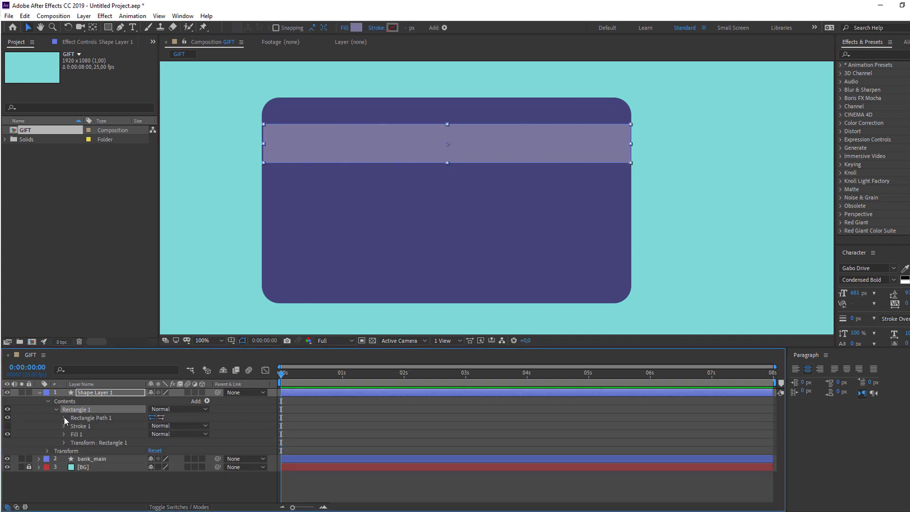
# - Widen the lighter band slightly beyond both card edges and rename its shape layer object01
pyautogui.moveTo(166, 428)
pyautogui.mouseDown()
pyautogui.moveTo(181, 427)
pyautogui.moveTo(172, 426)
pyautogui.mouseUp()
pyautogui.click(36, 391)
pyautogui.click(102, 392)
pyautogui.press('Return')
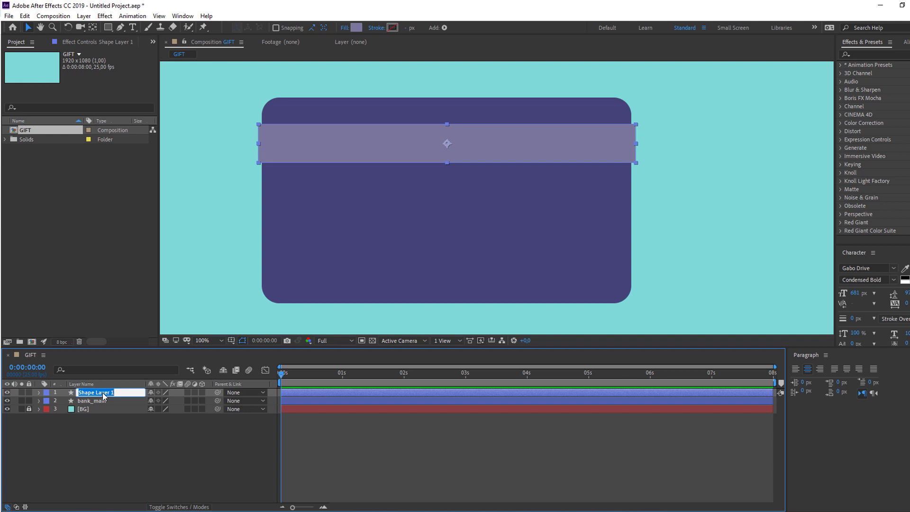
pyautogui.write('object01')
pyautogui.press('Return')
# - Duplicate the bank_main layer and move the copy above object01 in the layer order
pyautogui.click(93, 401)
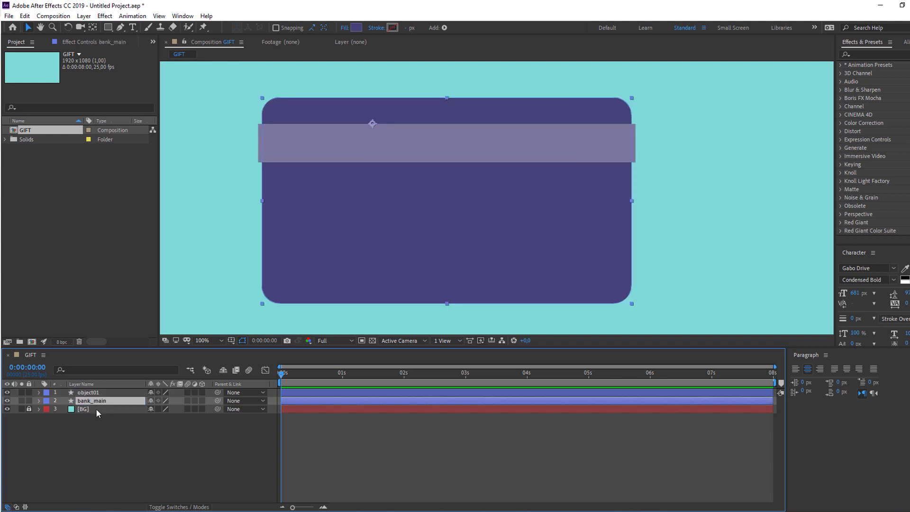
pyautogui.hotkey('ctrl', 'd')
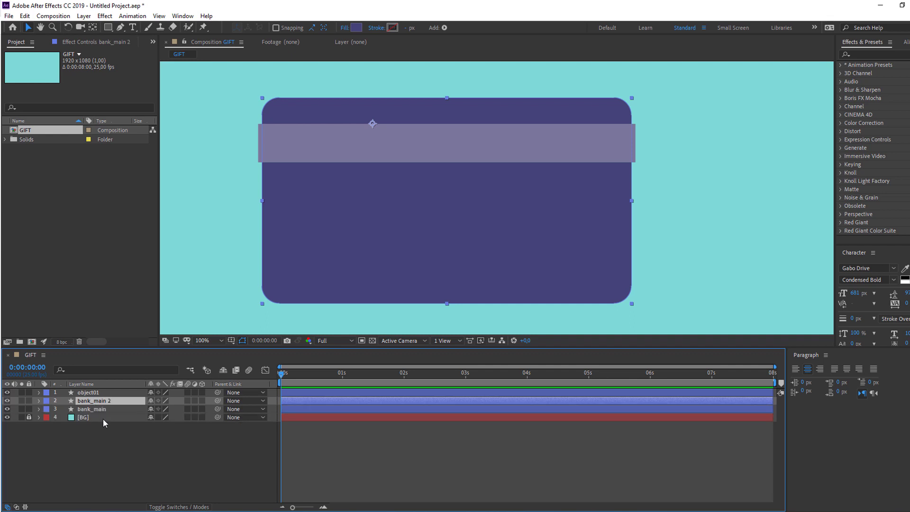
pyautogui.moveTo(82, 405); pyautogui.dragTo(84, 388)
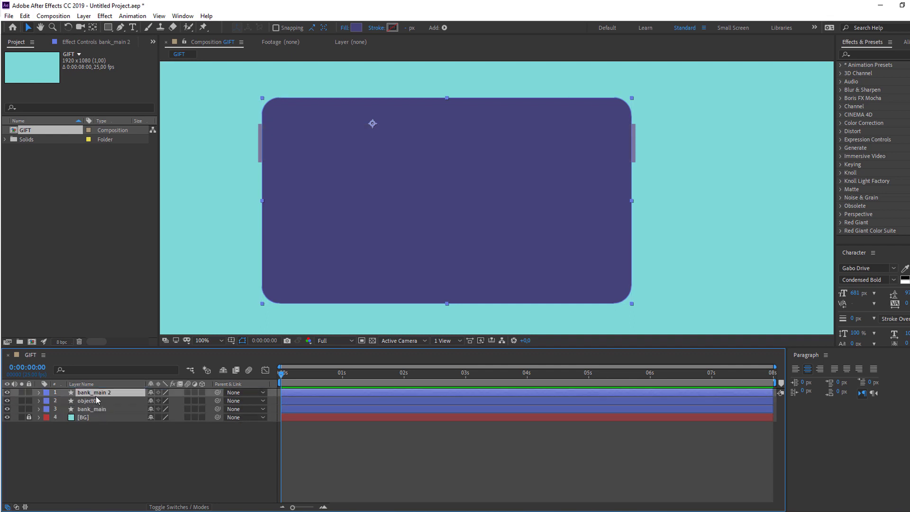
# - Set object01's track matte to Alpha Matte "bank_main 2" so the band is clipped to the card
pyautogui.click(169, 507)
pyautogui.click(101, 402)
pyautogui.click(206, 400)
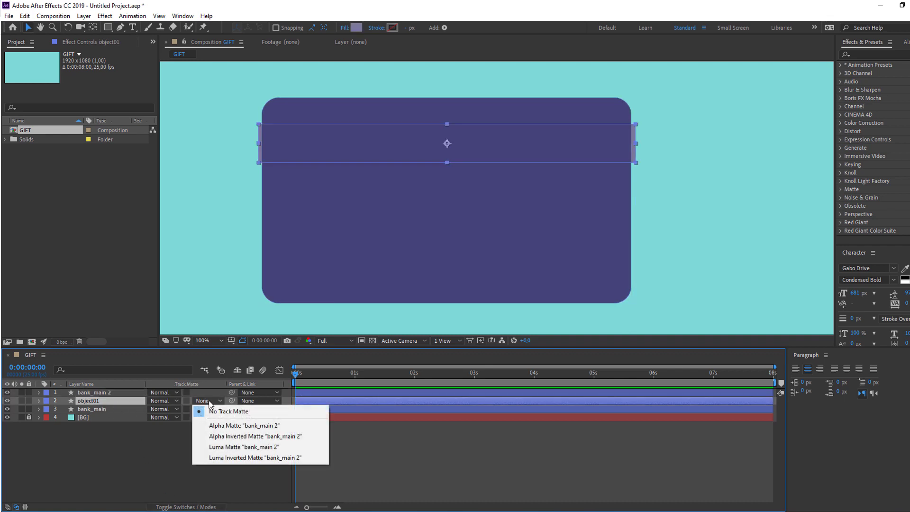
pyautogui.click(218, 422)
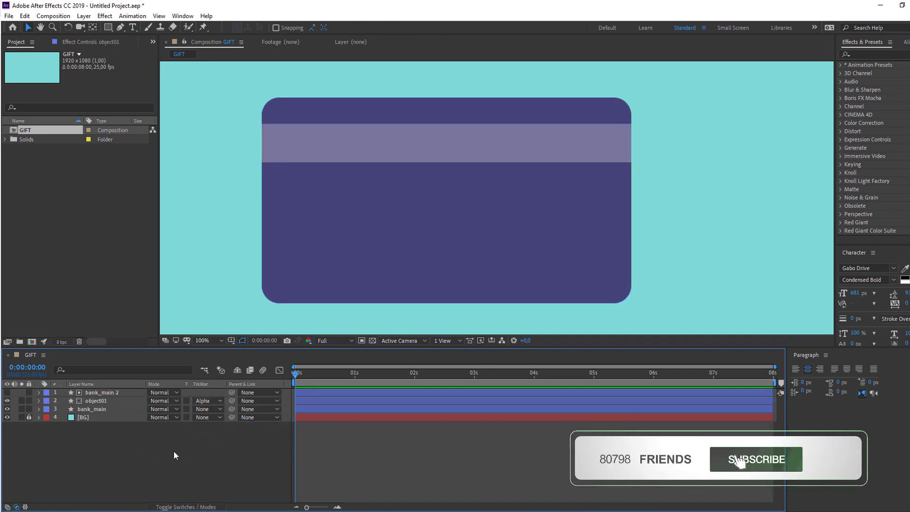
pyautogui.moveTo(367, 149)
pyautogui.mouseDown()
pyautogui.moveTo(323, 156)
pyautogui.moveTo(376, 169)
pyautogui.moveTo(368, 149)
pyautogui.mouseUp()
# - With no layer selected, draw a long thin rectangle on the card below the band using the Rectangle tool
pyautogui.click(95, 446)
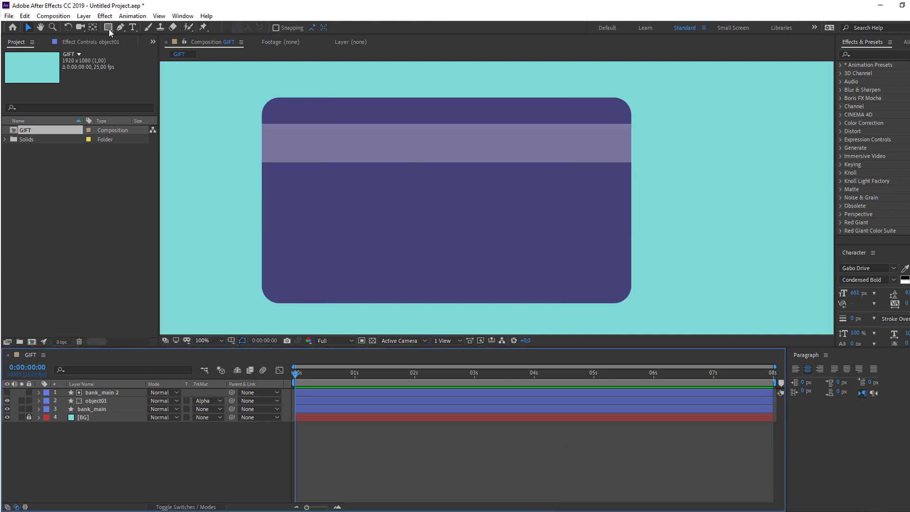
pyautogui.moveTo(109, 29); pyautogui.dragTo(138, 34)
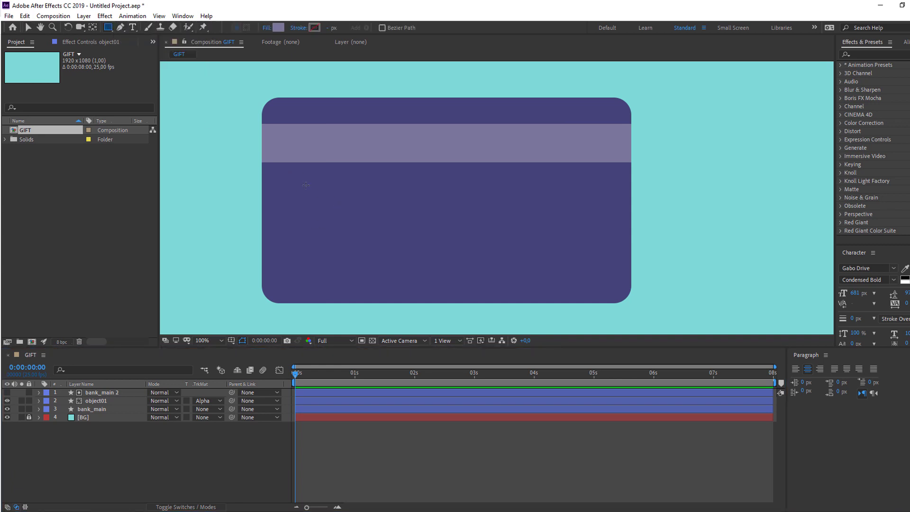
pyautogui.moveTo(299, 182); pyautogui.dragTo(543, 202)
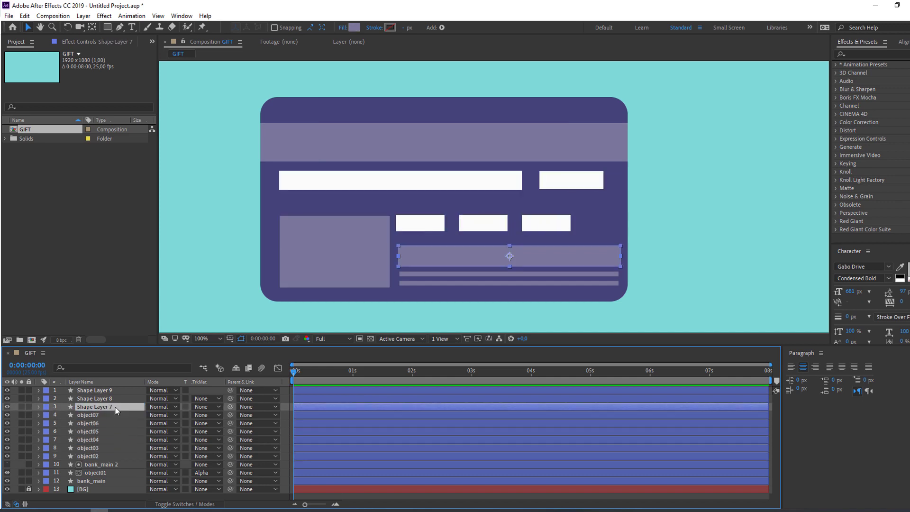
# - Finish naming the card's shape layers by renaming the topmost one object10
pyautogui.write('10')
pyautogui.press('Return')
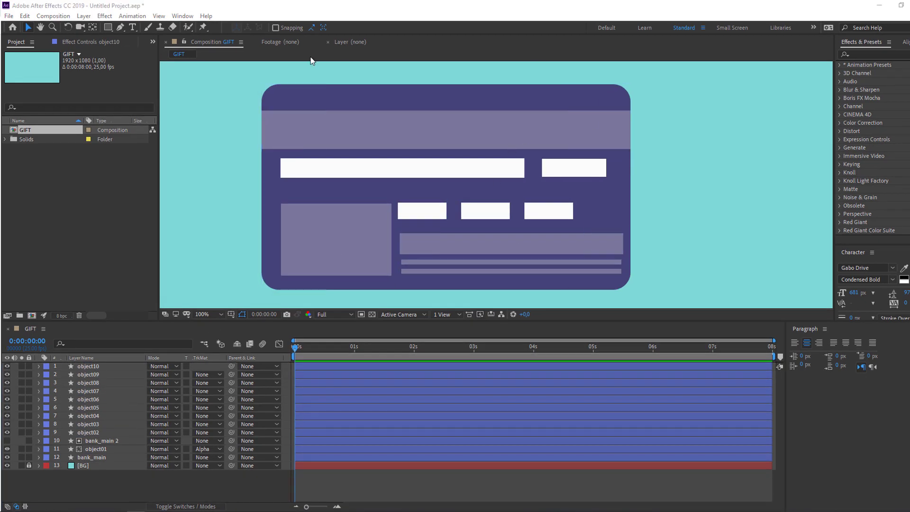
# - Parent the bank_main 2 matte layer to bank_main
pyautogui.press(',')
pyautogui.press(',')
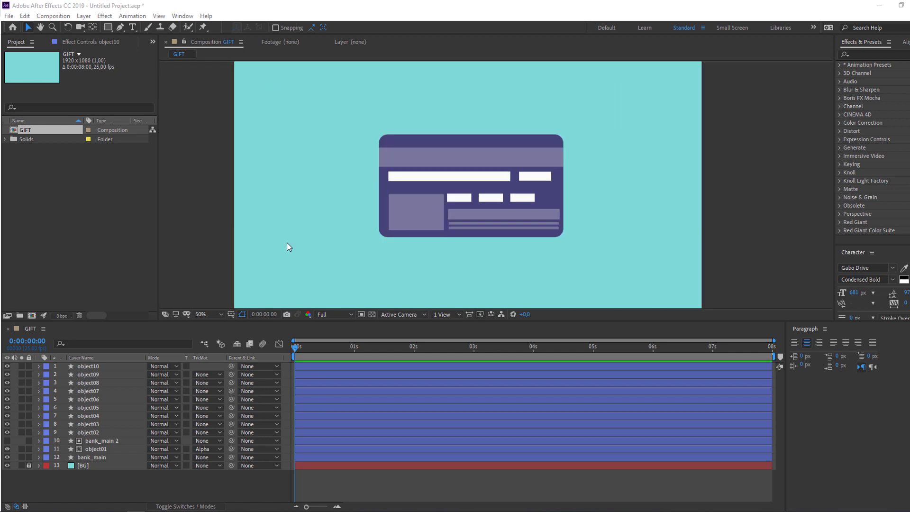
pyautogui.click(119, 483)
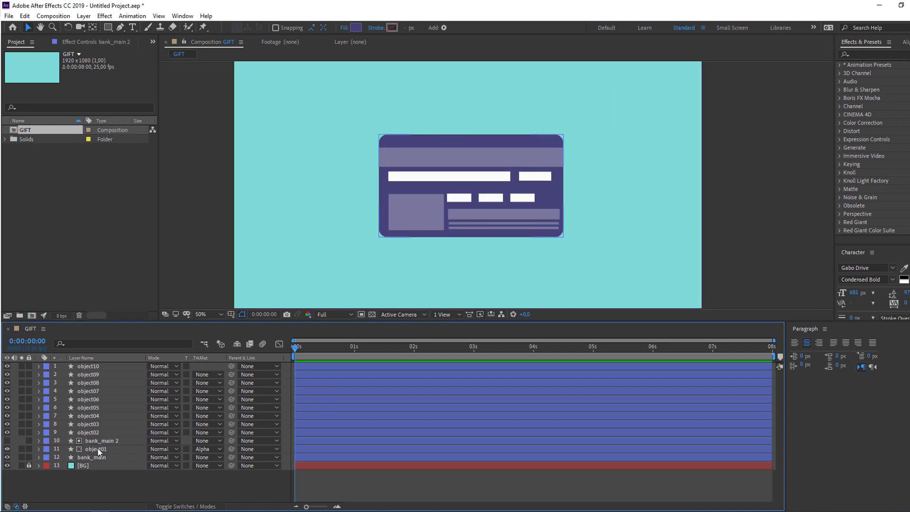
pyautogui.click(102, 443)
pyautogui.press('Return')
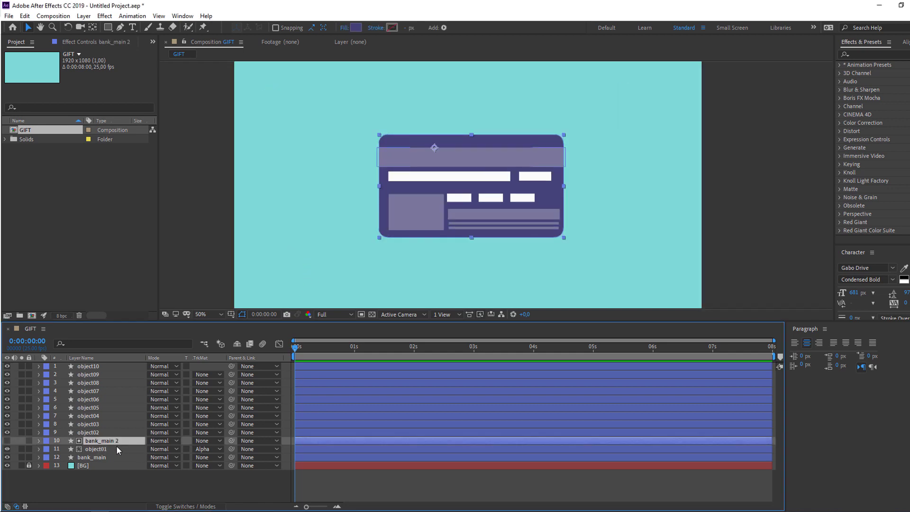
pyautogui.moveTo(230, 442); pyautogui.dragTo(99, 460)
pyautogui.click(79, 493)
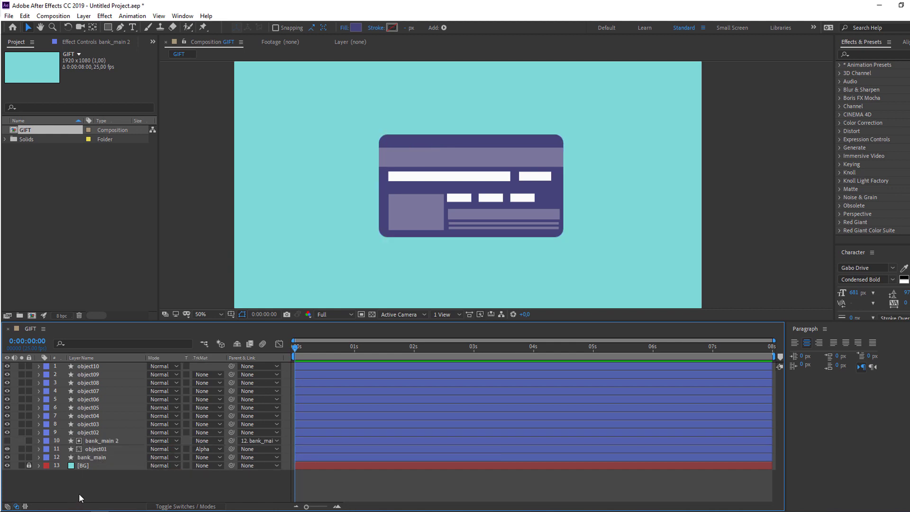
# - Keyframe the bank_main rectangle's Size at 0:00:01:00 and set it to 413 by 422 at 0:00:01:10
pyautogui.click(100, 457)
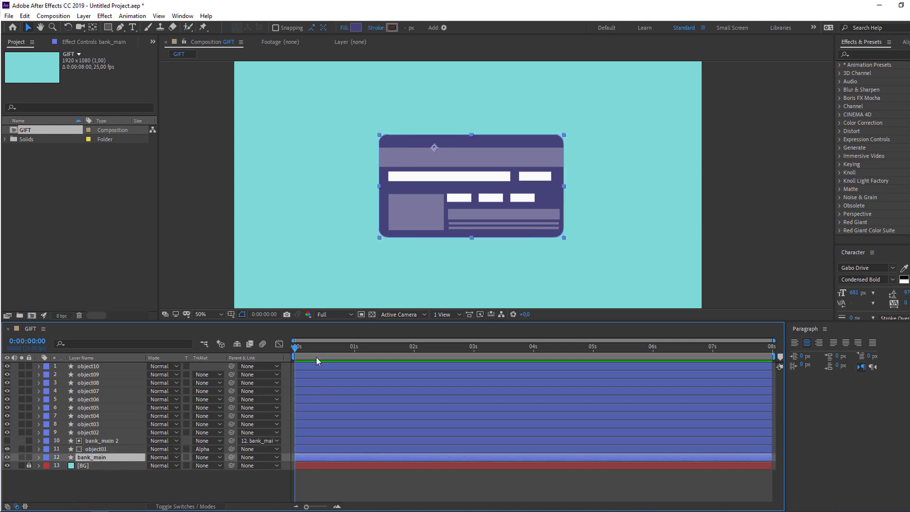
pyautogui.moveTo(300, 348); pyautogui.dragTo(355, 350)
pyautogui.click(39, 458)
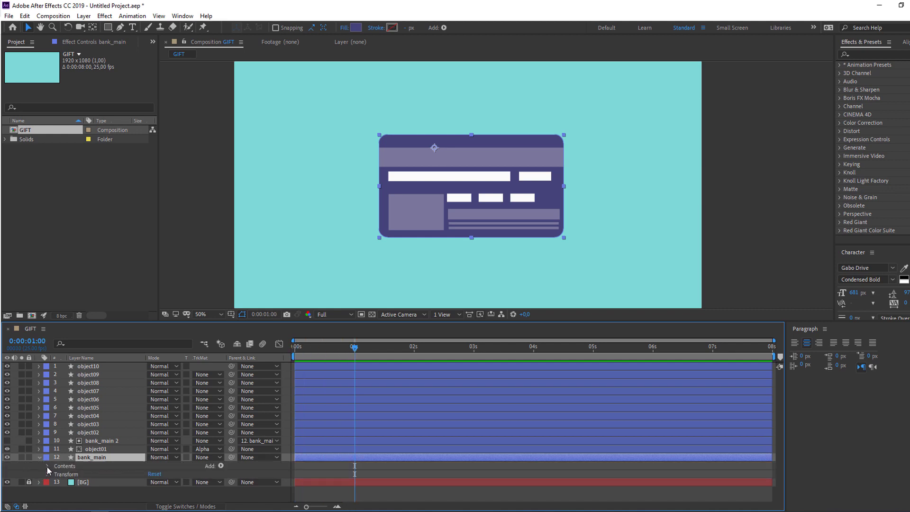
pyautogui.click(47, 465)
pyautogui.click(55, 474)
pyautogui.scroll(-2, 45, 475)
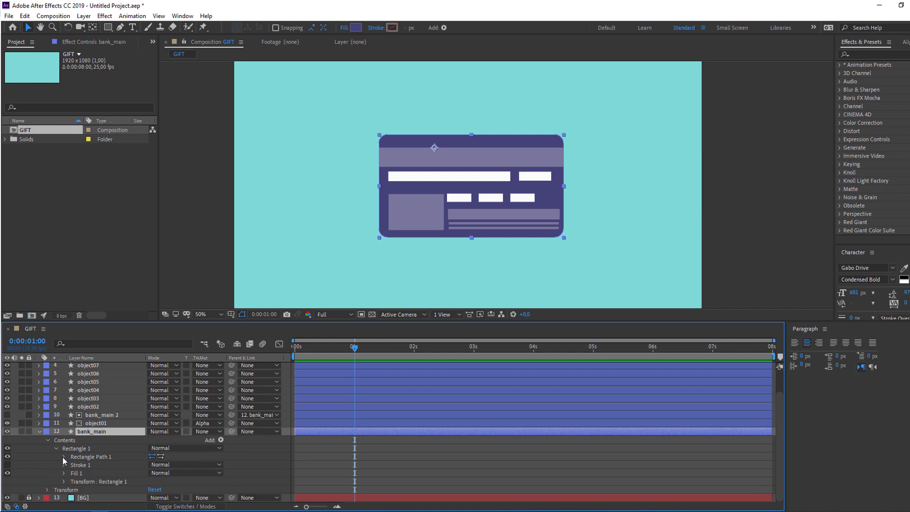
pyautogui.click(63, 457)
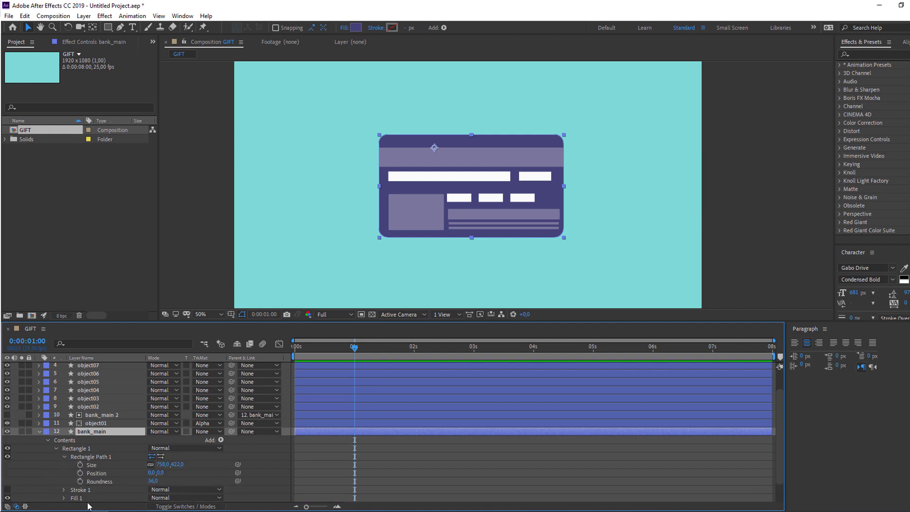
pyautogui.click(81, 465)
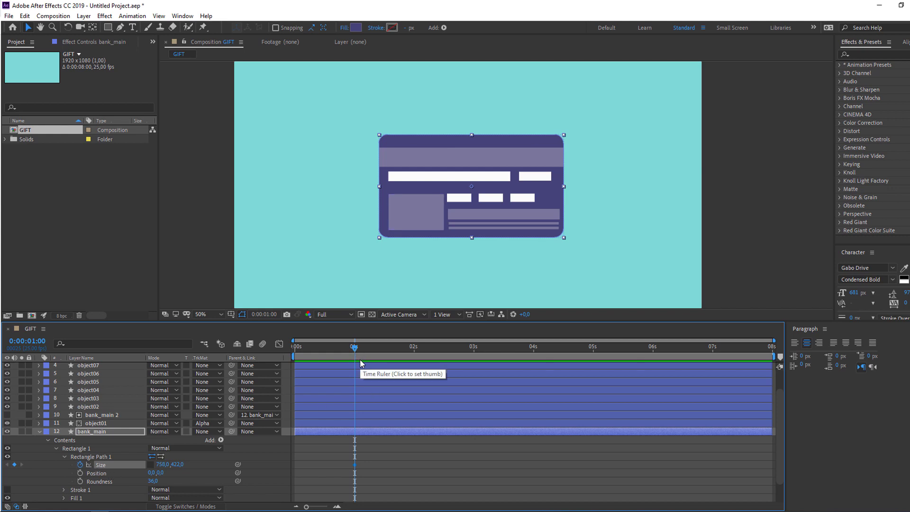
pyautogui.hotkey('shift', 'pagedown')
pyautogui.moveTo(163, 464); pyautogui.dragTo(9, 482)
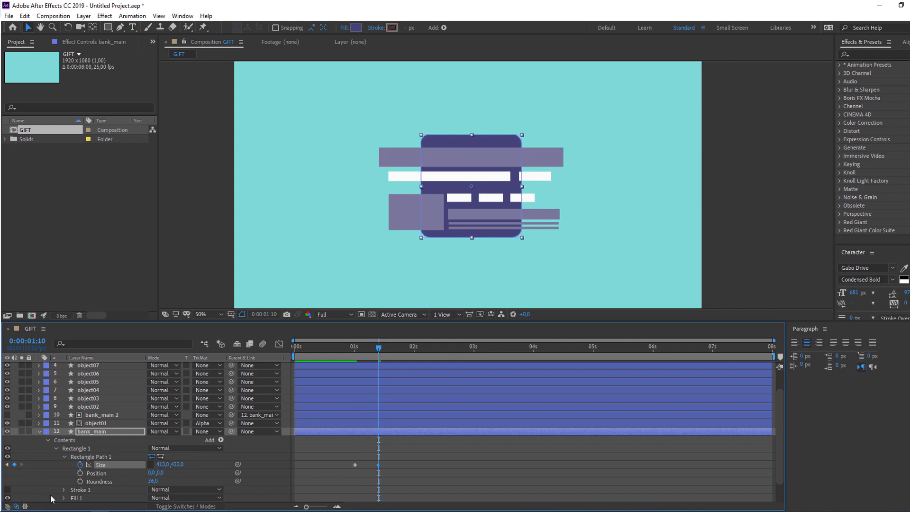
# - Keyframe the bank_main rectangle's Roundness at 0:00:01:00 and set it to 0 at 0:00:01:10
pyautogui.click(366, 353)
pyautogui.click(355, 355)
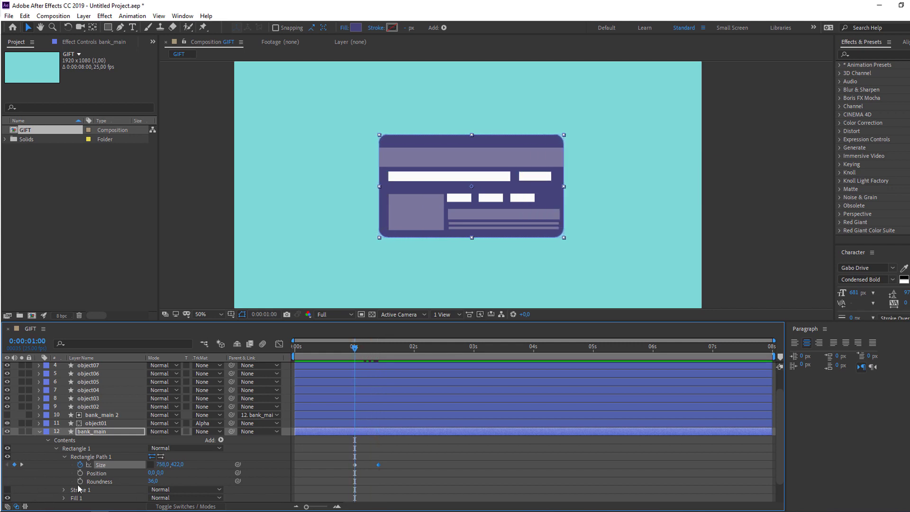
pyautogui.click(81, 481)
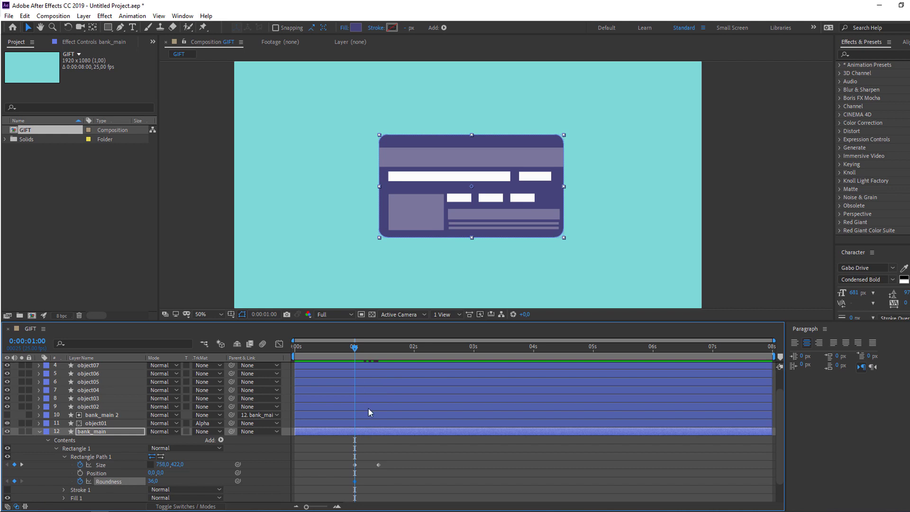
pyautogui.moveTo(360, 350); pyautogui.dragTo(378, 351)
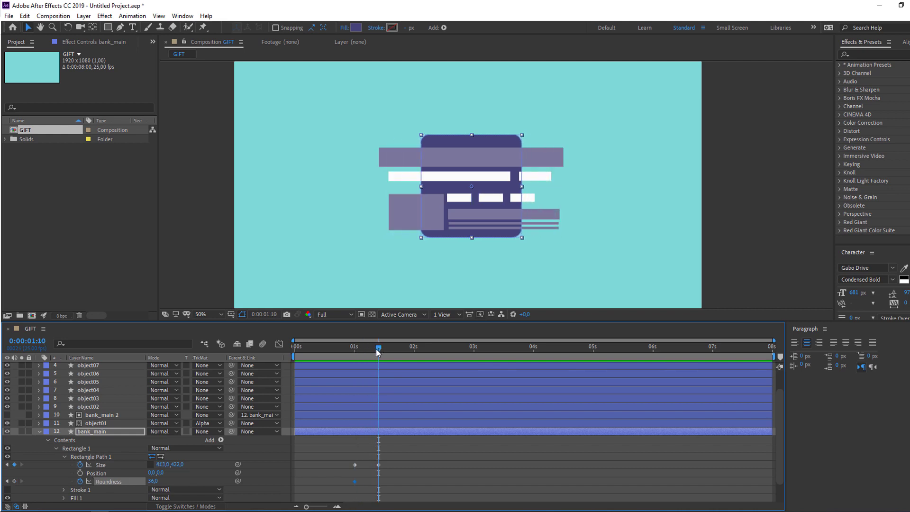
pyautogui.moveTo(166, 481); pyautogui.dragTo(138, 481)
pyautogui.click(404, 463)
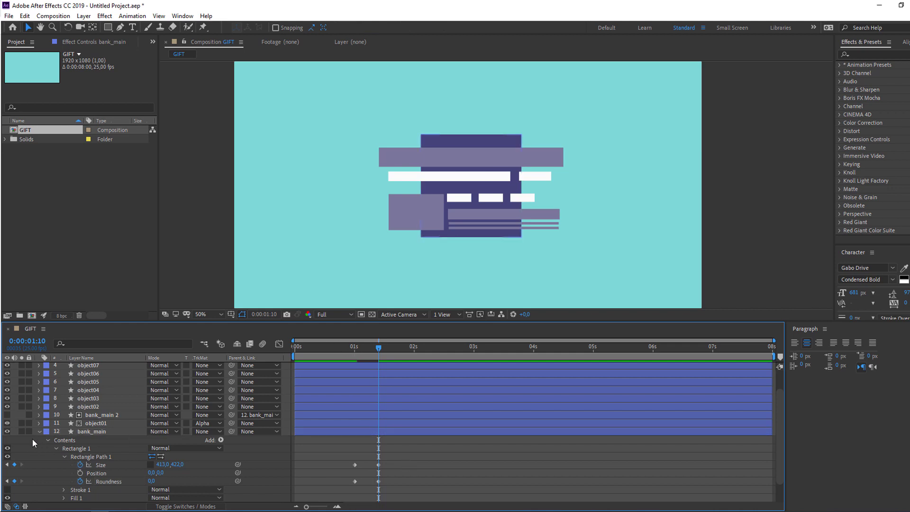
# - Solo bank_main and apply Easy Ease to all its Size and Roundness keyframes
pyautogui.click(21, 431)
pyautogui.moveTo(378, 349); pyautogui.dragTo(354, 356)
pyautogui.moveTo(441, 458); pyautogui.dragTo(333, 484)
pyautogui.rightClick(381, 469)
pyautogui.moveTo(427, 457)
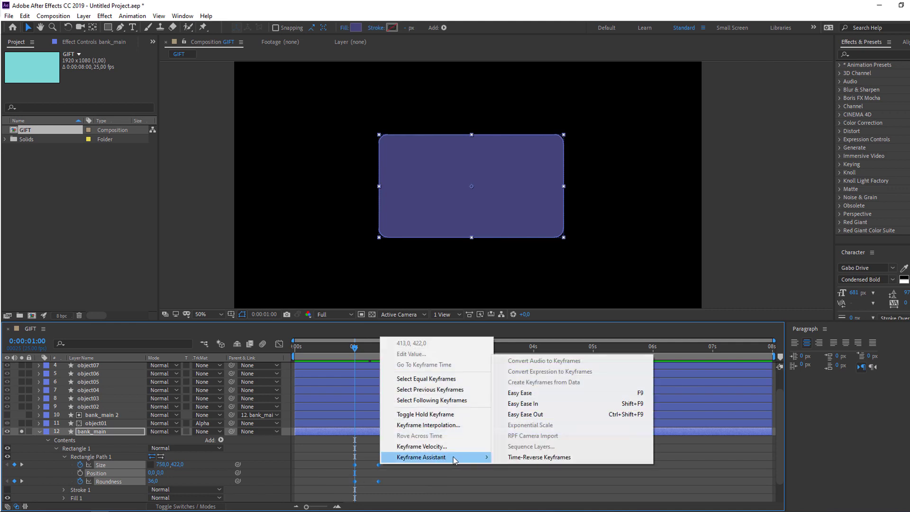
pyautogui.click(522, 399)
# - Move the end keyframes to about 1.7 s, steepen the middle of the speed curves in the Graph Editor, and preview
pyautogui.moveTo(434, 459); pyautogui.dragTo(398, 481)
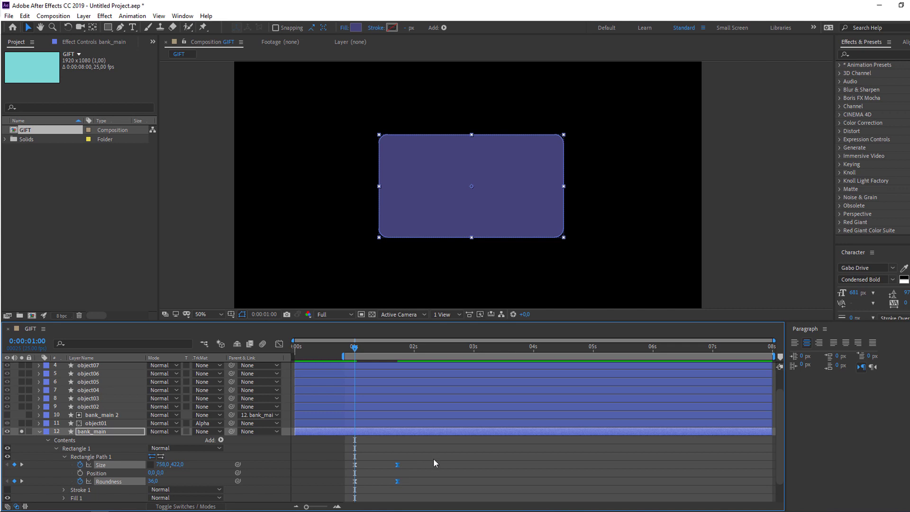
pyautogui.moveTo(458, 453); pyautogui.dragTo(331, 484)
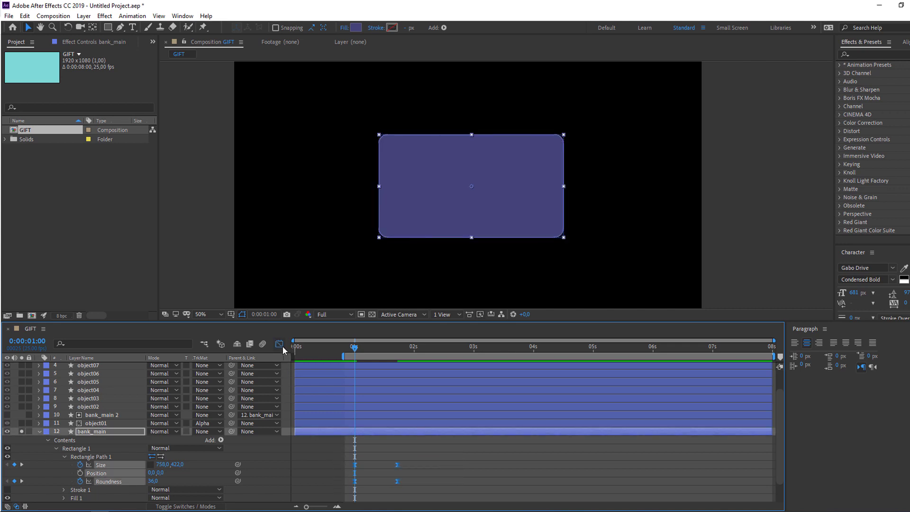
pyautogui.click(279, 344)
pyautogui.click(355, 372)
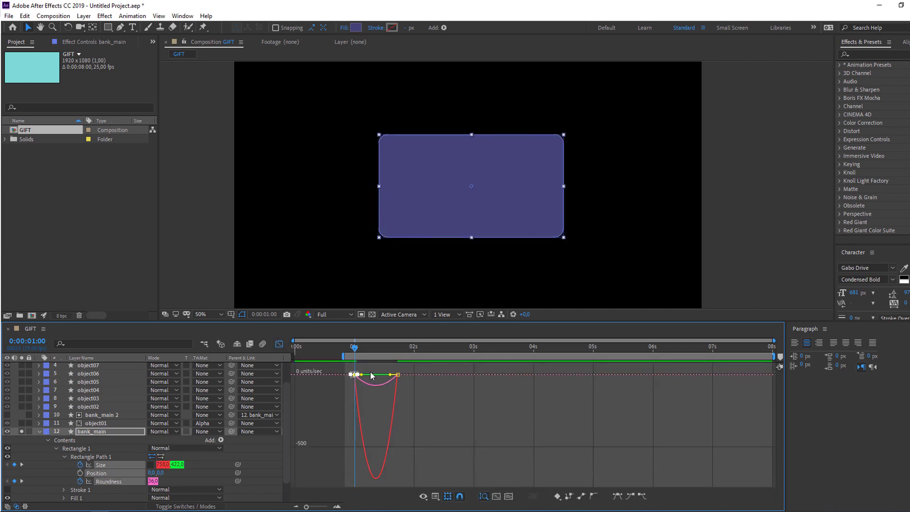
pyautogui.moveTo(362, 375); pyautogui.dragTo(368, 375)
pyautogui.moveTo(422, 370); pyautogui.dragTo(381, 375)
pyautogui.press('space')
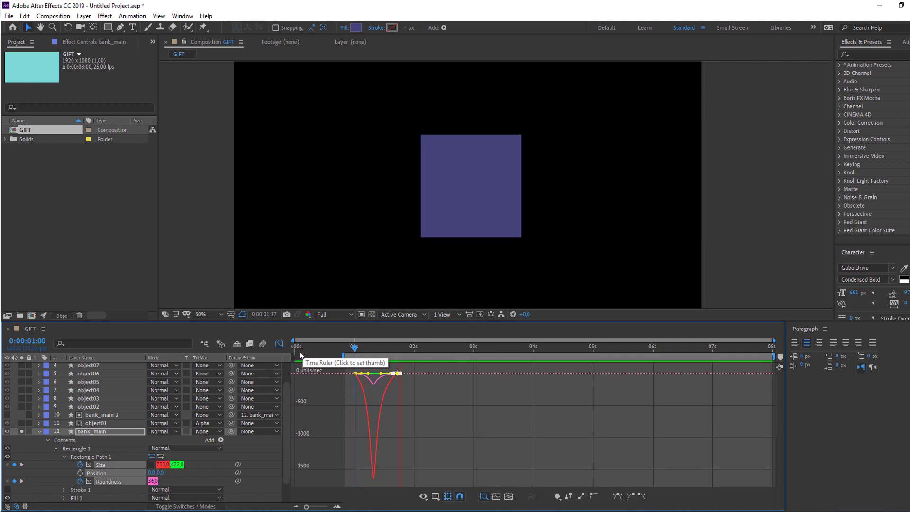
pyautogui.press('space')
# - Leave the Graph Editor, retime the ending Size and Roundness keyframes to about 1.9 s, and preview the motion
pyautogui.hotkey('shift', 'F3')
pyautogui.moveTo(397, 481); pyautogui.dragTo(424, 481)
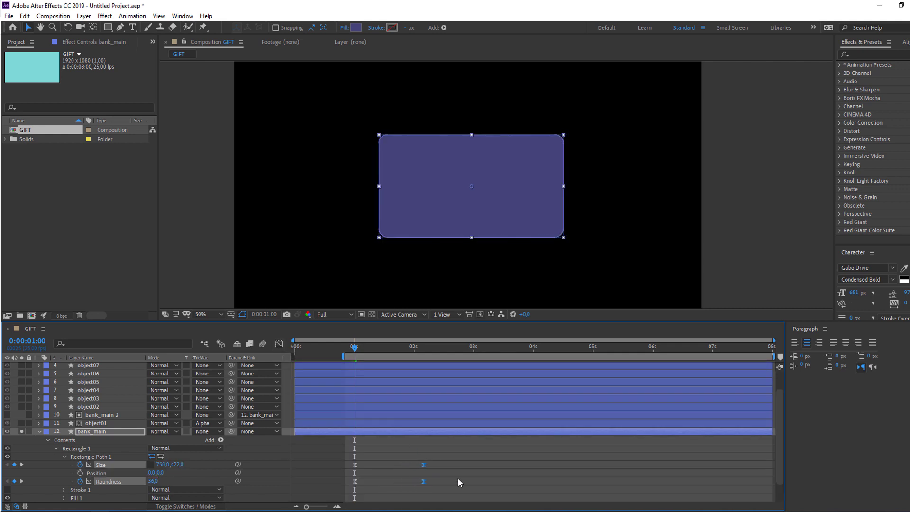
pyautogui.click(458, 478)
pyautogui.press('space')
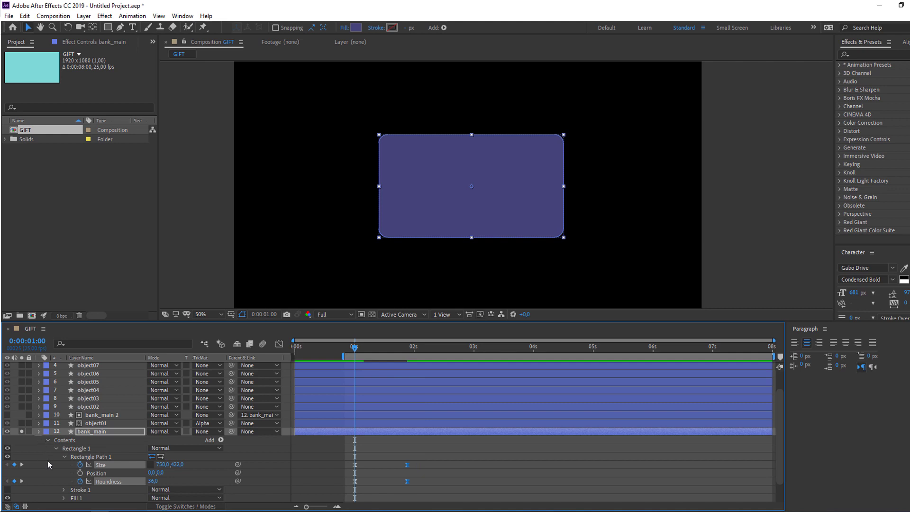
# - Turn off solo for bank_main and show only its keyframed properties
pyautogui.press('u')
pyautogui.click(22, 457)
pyautogui.click(92, 482)
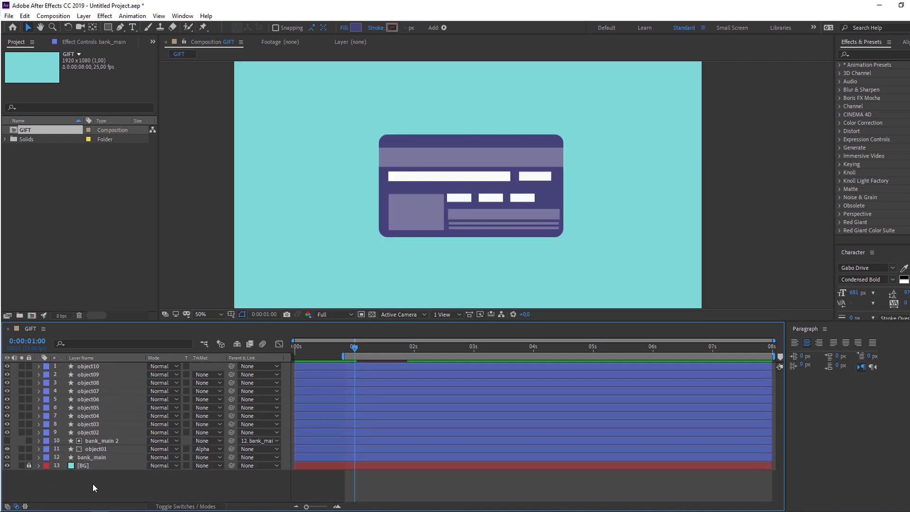
pyautogui.click(96, 458)
pyautogui.press('u')
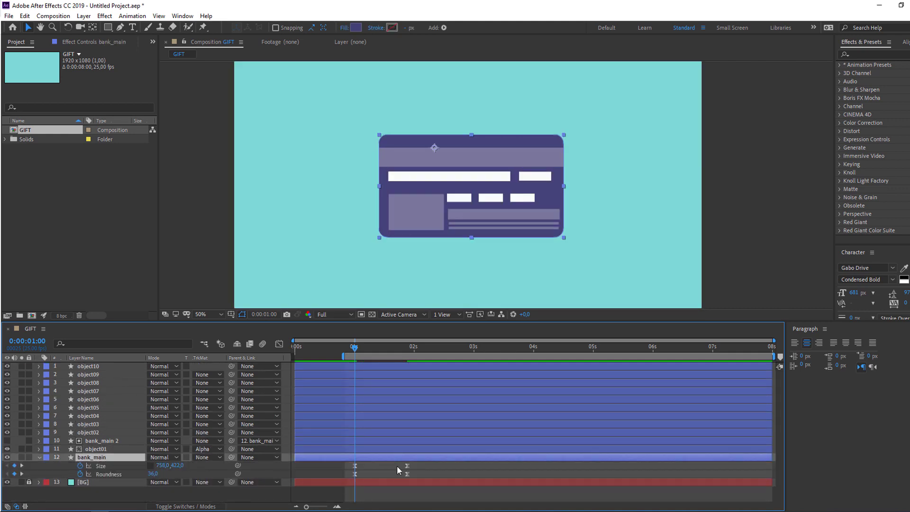
# - Expand object01 down to Rectangle Path 1 and set a Size keyframe at 0:00:01:00
pyautogui.click(92, 450)
pyautogui.click(39, 448)
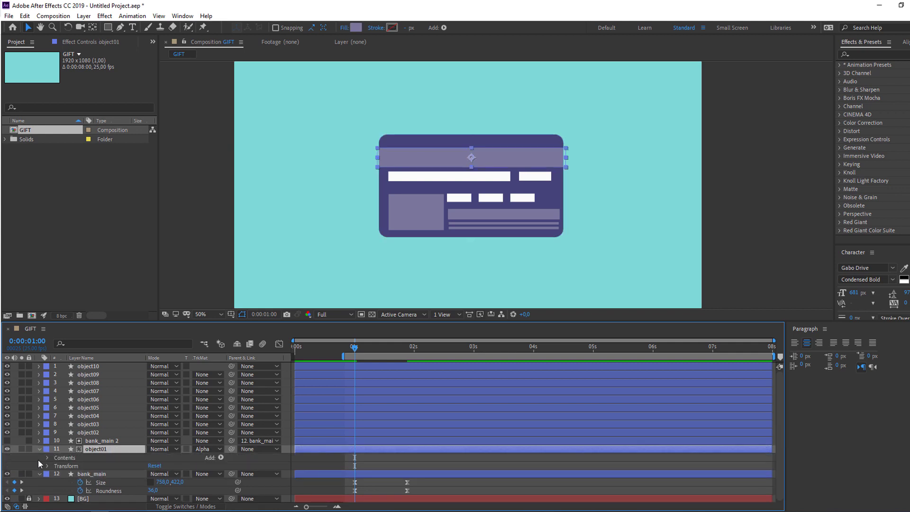
pyautogui.click(47, 458)
pyautogui.click(56, 465)
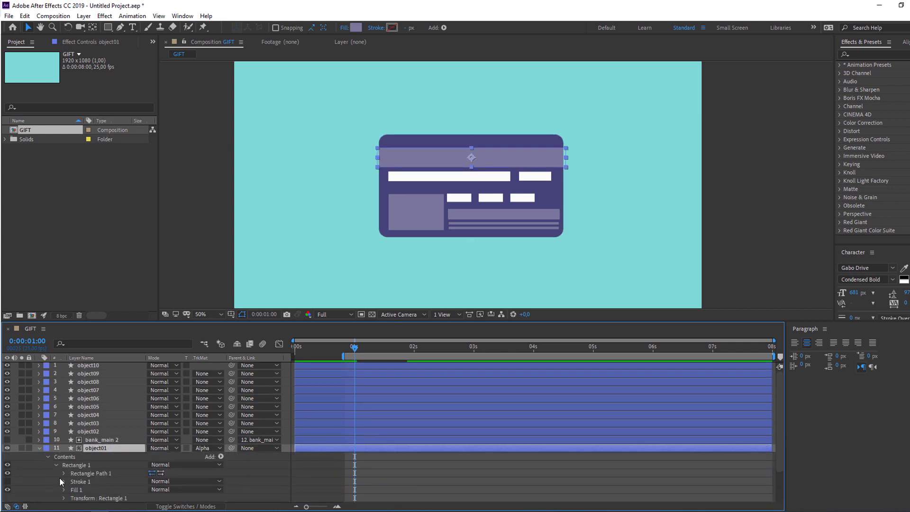
pyautogui.click(63, 473)
pyautogui.scroll(-2, 59, 479)
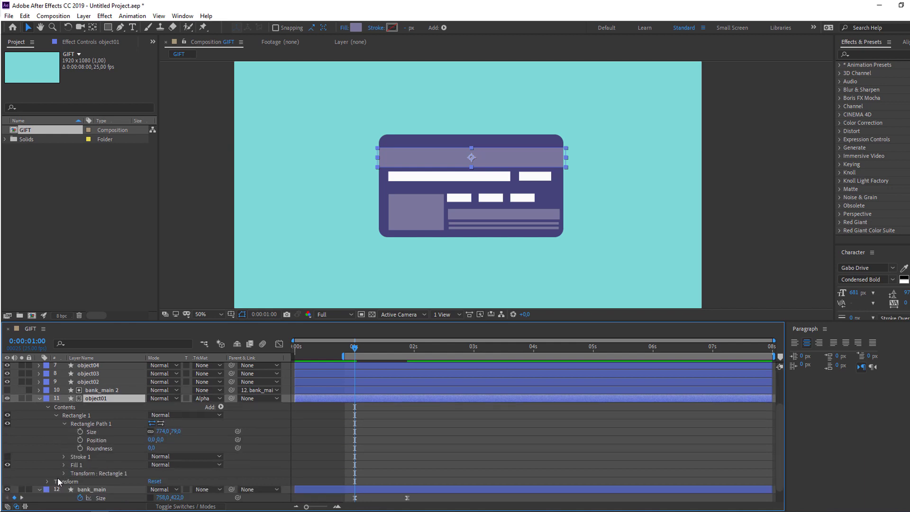
pyautogui.click(80, 431)
# - At 0:00:01:22, narrow object01's rectangle Size to 414 by 79 so the stripe matches the box width
pyautogui.moveTo(356, 348); pyautogui.dragTo(409, 361)
pyautogui.click(189, 437)
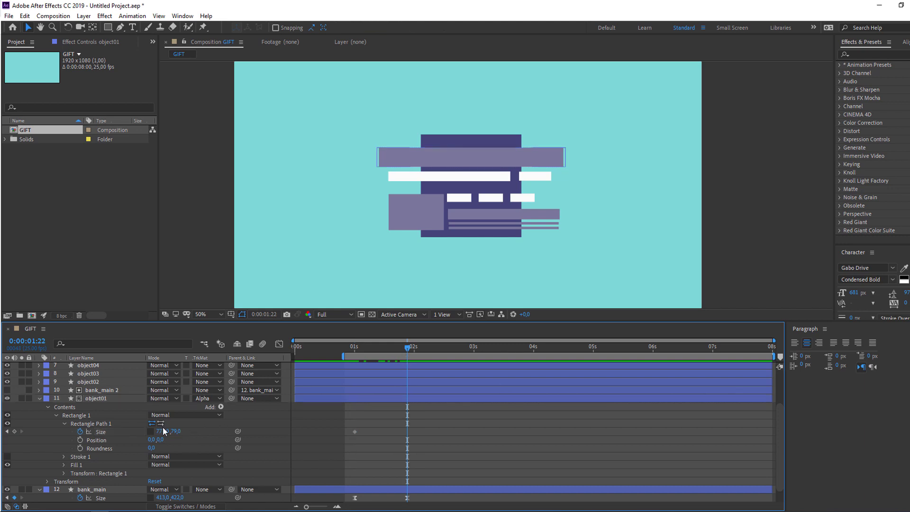
pyautogui.moveTo(163, 434); pyautogui.dragTo(27, 444)
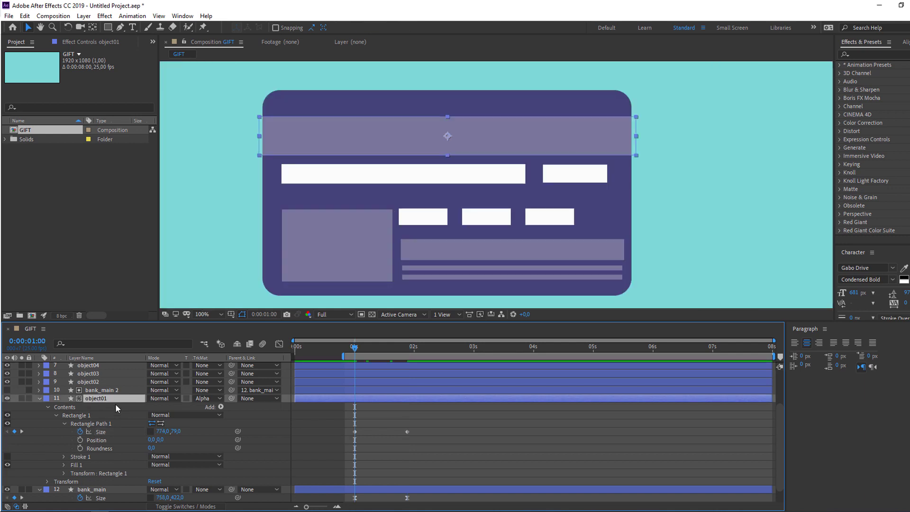
# - Solo object01 and bank_main, and apply Easy Ease to object01's two Size keyframes
pyautogui.scroll(-1, 128, 414)
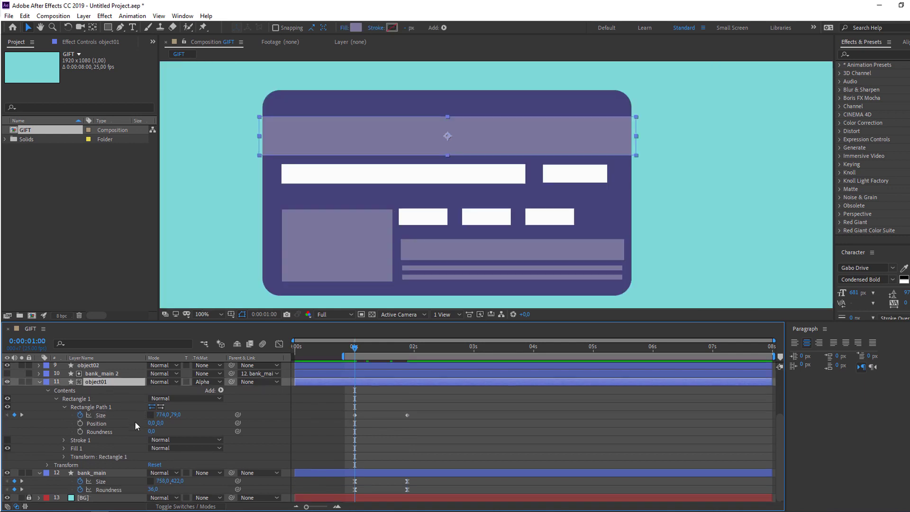
pyautogui.keyDown('ctrl'); pyautogui.click(96, 475); pyautogui.keyUp('ctrl')
pyautogui.click(20, 382)
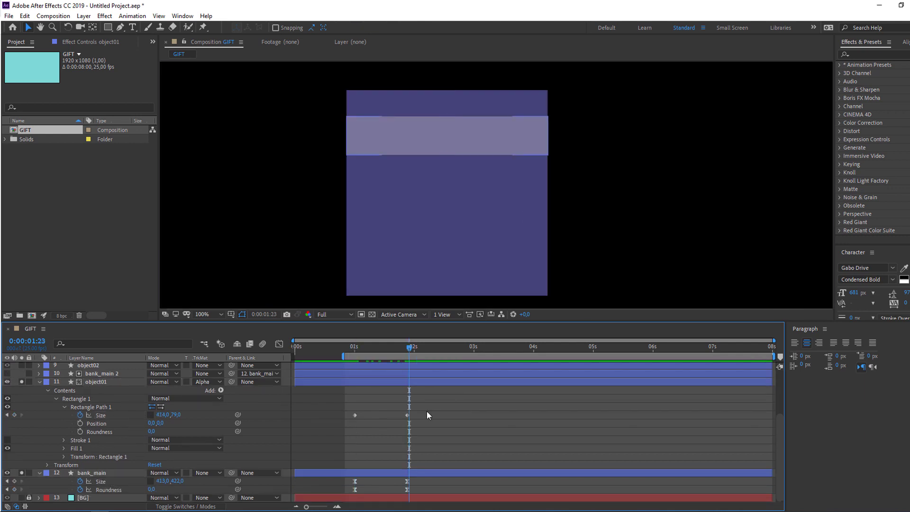
pyautogui.moveTo(426, 415); pyautogui.dragTo(347, 417)
pyautogui.rightClick(354, 415)
pyautogui.moveTo(433, 411)
pyautogui.click(488, 440)
# - Reshape object01's Size speed curve in the Graph Editor to peak early with a long ease-out, and return to the keyframe view
pyautogui.click(279, 344)
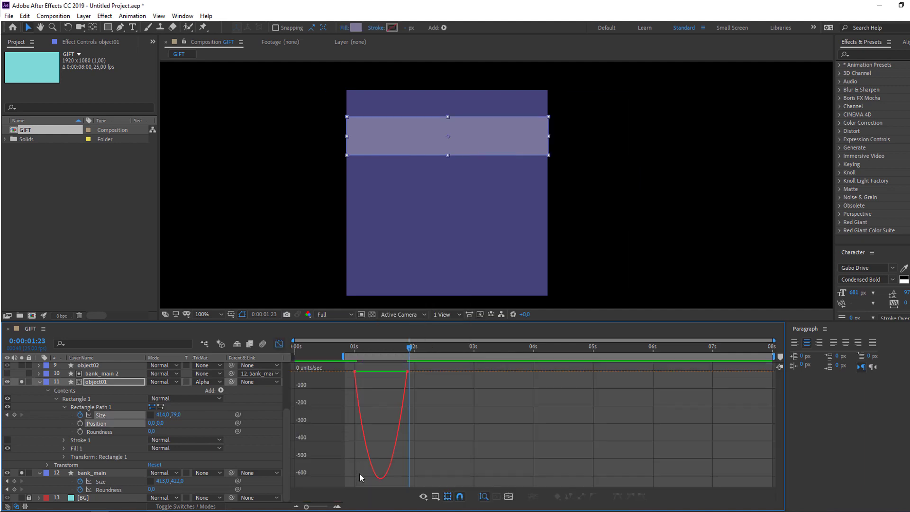
pyautogui.click(374, 375)
pyautogui.moveTo(364, 371); pyautogui.dragTo(391, 372)
pyautogui.moveTo(391, 376); pyautogui.dragTo(388, 377)
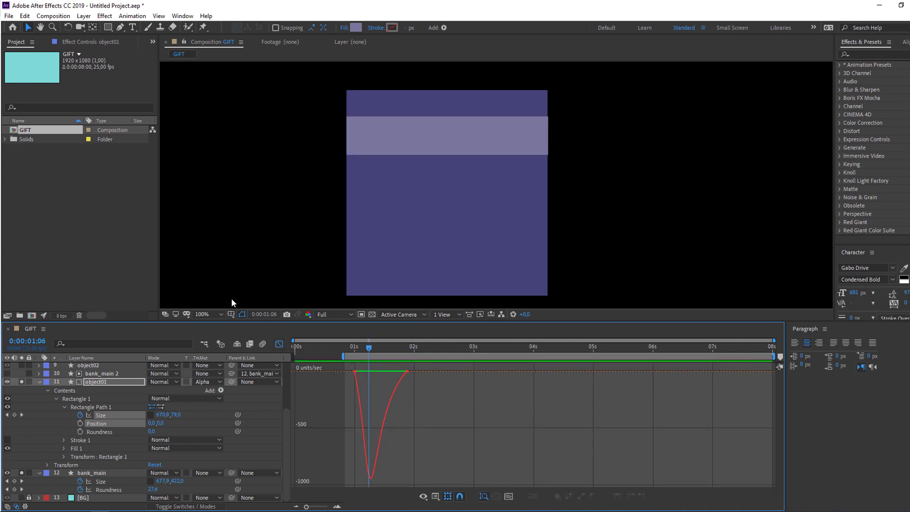
pyautogui.click(279, 345)
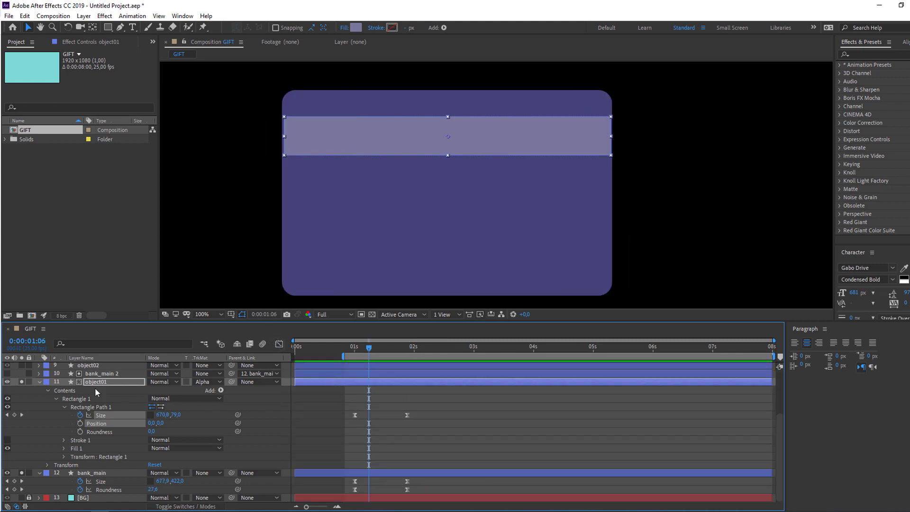
# - Collapse bank_main, expand object01's Fill 1, and set a Color keyframe at 0:00:01:00
pyautogui.click(98, 474)
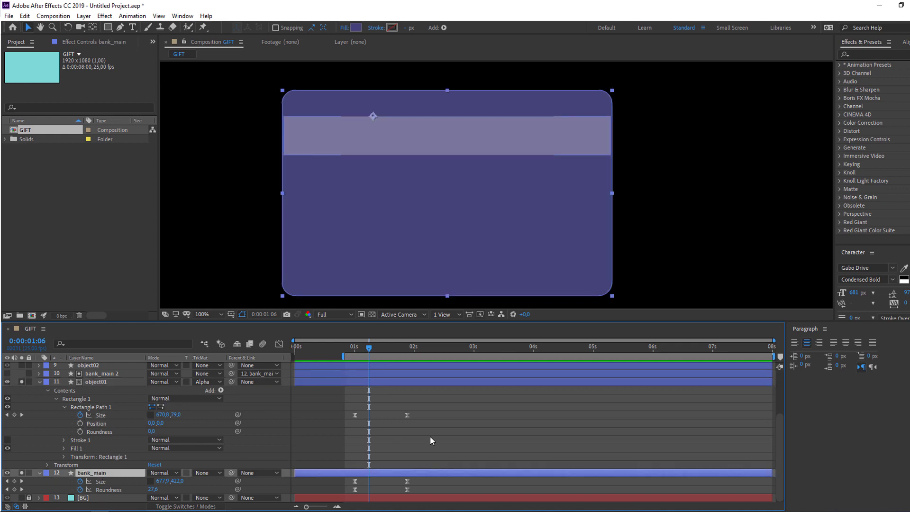
pyautogui.click(39, 472)
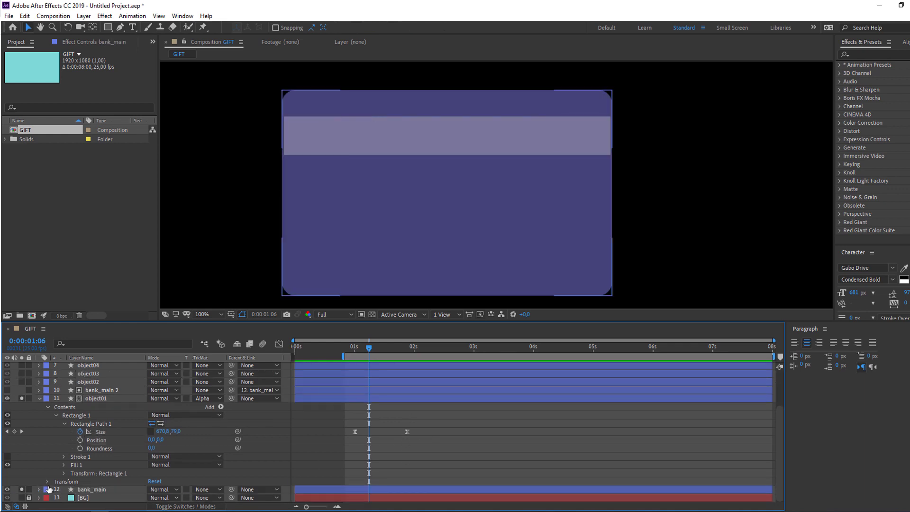
pyautogui.click(64, 465)
pyautogui.scroll(-3, 58, 470)
pyautogui.click(355, 350)
pyautogui.moveTo(354, 350); pyautogui.dragTo(355, 353)
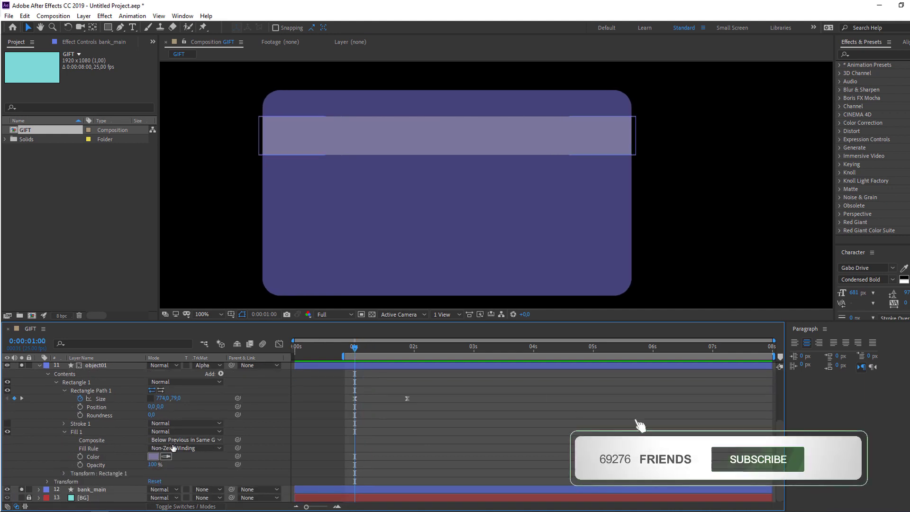
pyautogui.click(80, 456)
# - Change object01's fill color to dark orange at 0:00:01:22
pyautogui.click(359, 350)
pyautogui.moveTo(372, 352); pyautogui.dragTo(407, 350)
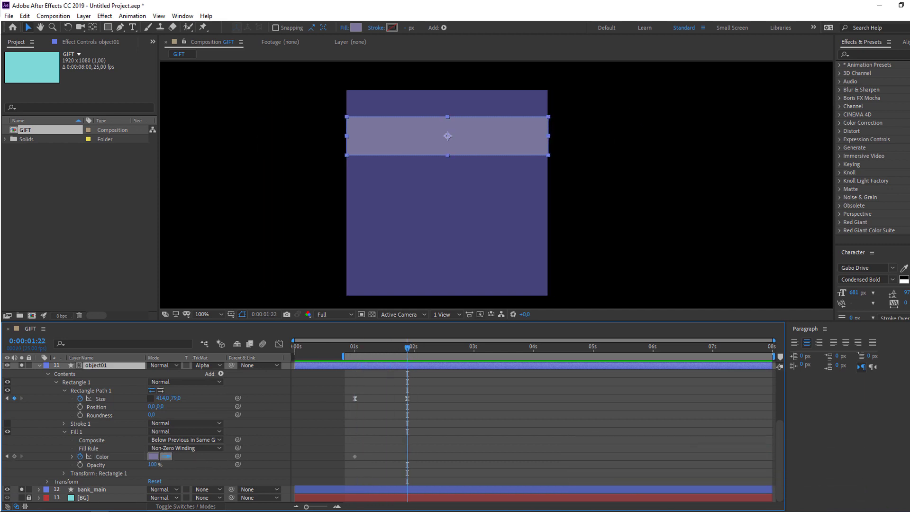
pyautogui.press('Return')
pyautogui.click(538, 421)
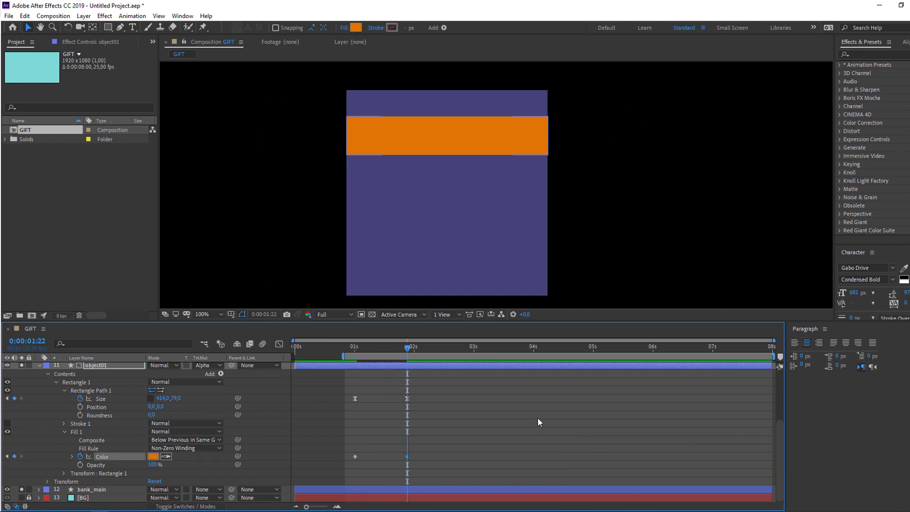
# - Return to 0:00:01:00, expand bank_main's Fill 1, and set a Color keyframe there
pyautogui.moveTo(388, 350); pyautogui.dragTo(355, 349)
pyautogui.click(93, 490)
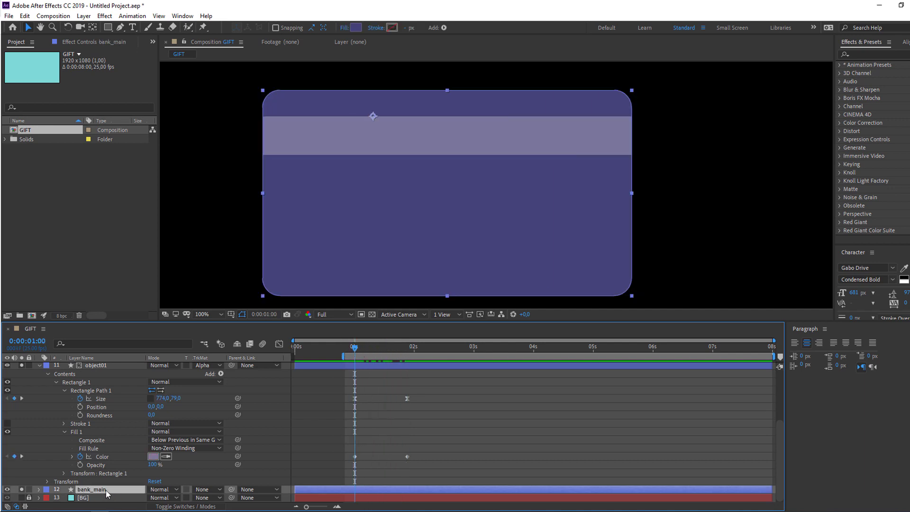
pyautogui.click(39, 489)
pyautogui.click(64, 481)
pyautogui.scroll(-1, 53, 483)
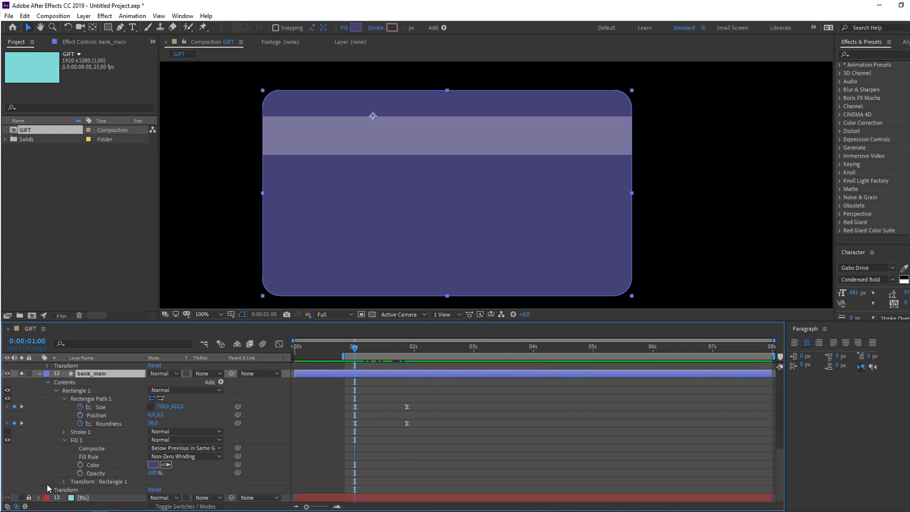
pyautogui.click(80, 465)
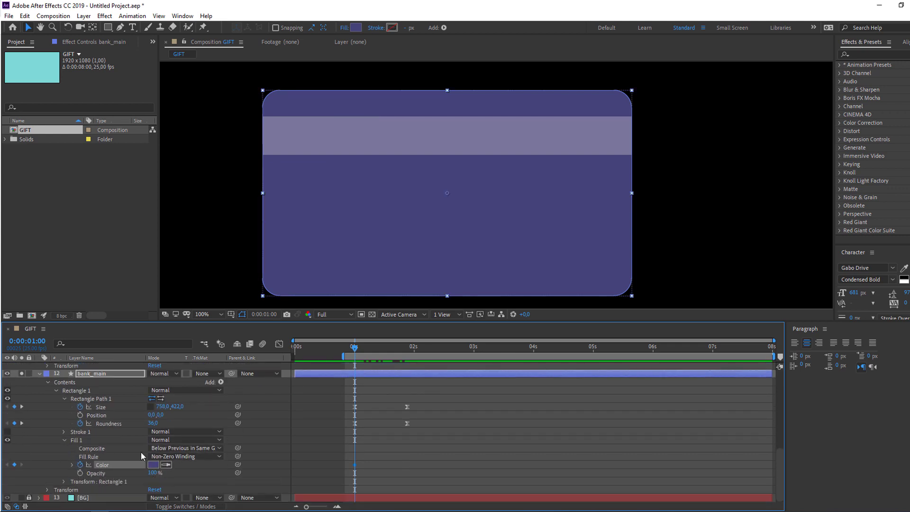
# - Change bank_main's fill color to light yellow-orange at 0:00:01:22
pyautogui.press('k')
pyautogui.click(166, 464)
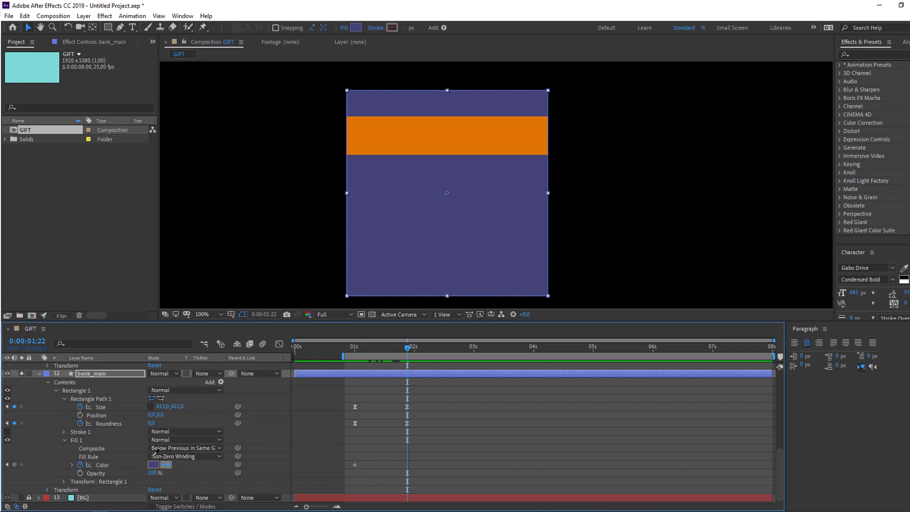
pyautogui.click(447, 136)
pyautogui.click(524, 445)
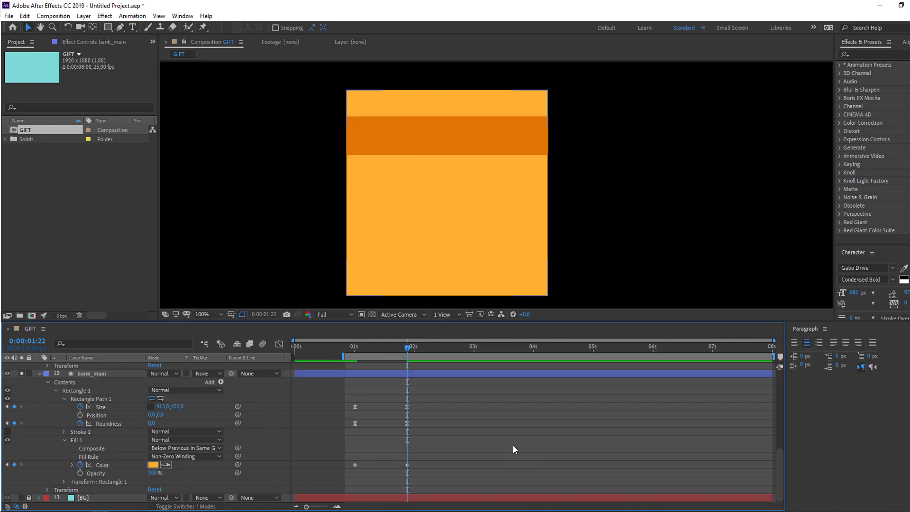
# - Scrub the start of the color change and apply Easy Ease to both bank_main Color keyframes
pyautogui.click(351, 346)
pyautogui.moveTo(351, 346)
pyautogui.mouseDown()
pyautogui.moveTo(408, 350)
pyautogui.moveTo(360, 347)
pyautogui.mouseUp()
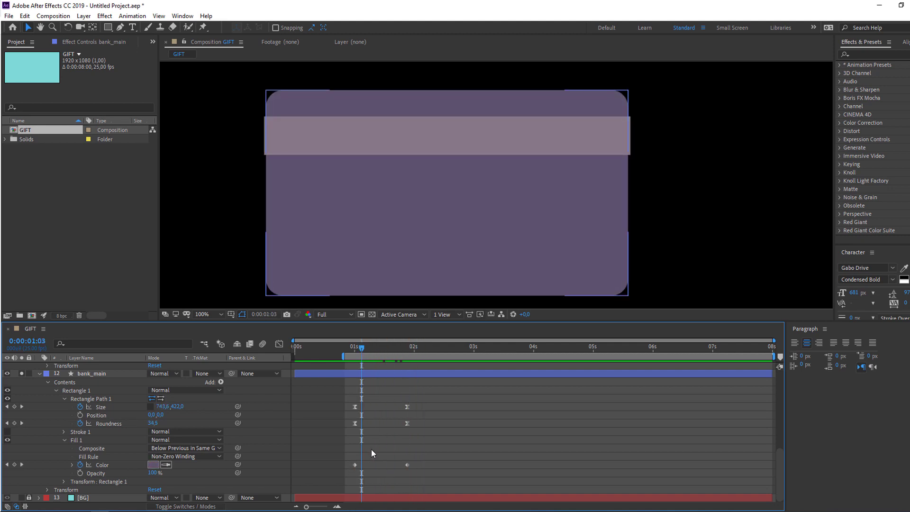
pyautogui.moveTo(455, 463); pyautogui.dragTo(330, 475)
pyautogui.rightClick(355, 464)
pyautogui.moveTo(409, 459)
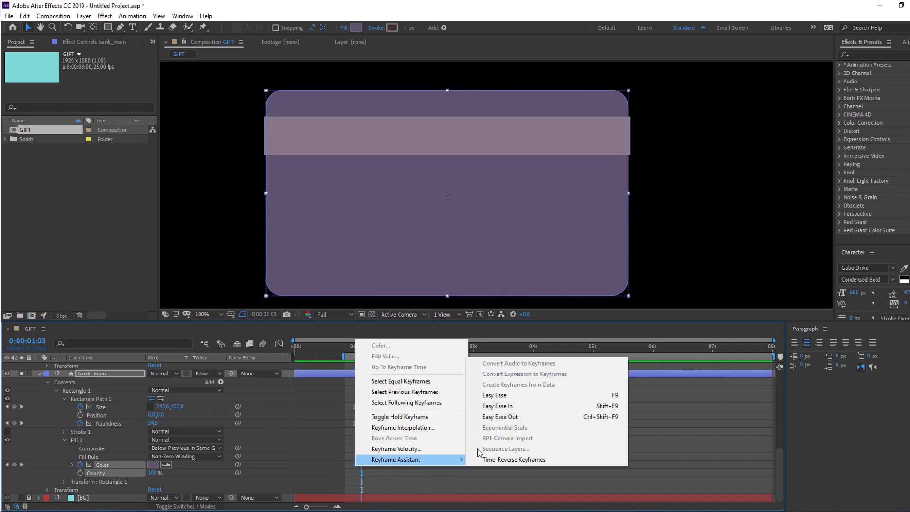
pyautogui.click(493, 397)
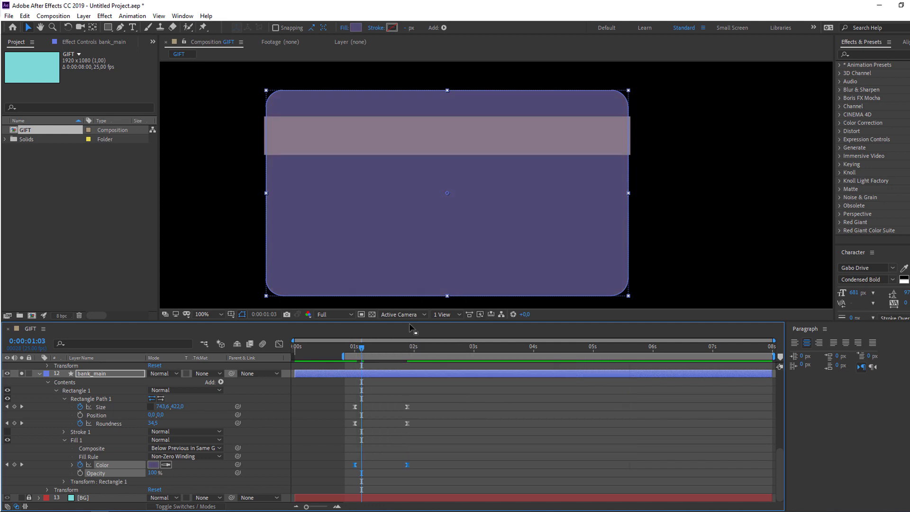
# - Enlarge the timeline area, apply Easy Ease to both object01 Color keyframes, and preview the morph from 0:00:00:24
pyautogui.moveTo(409, 323); pyautogui.dragTo(410, 266)
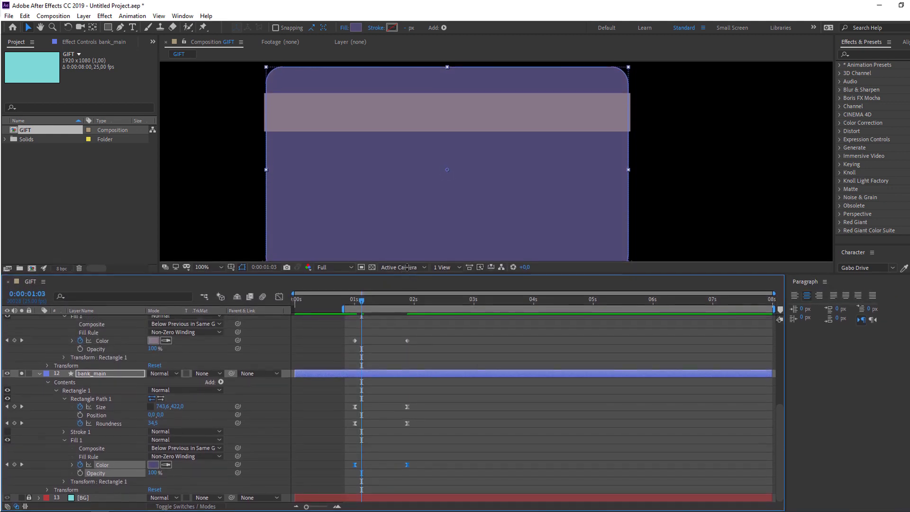
pyautogui.moveTo(412, 343); pyautogui.dragTo(349, 341)
pyautogui.rightClick(354, 341)
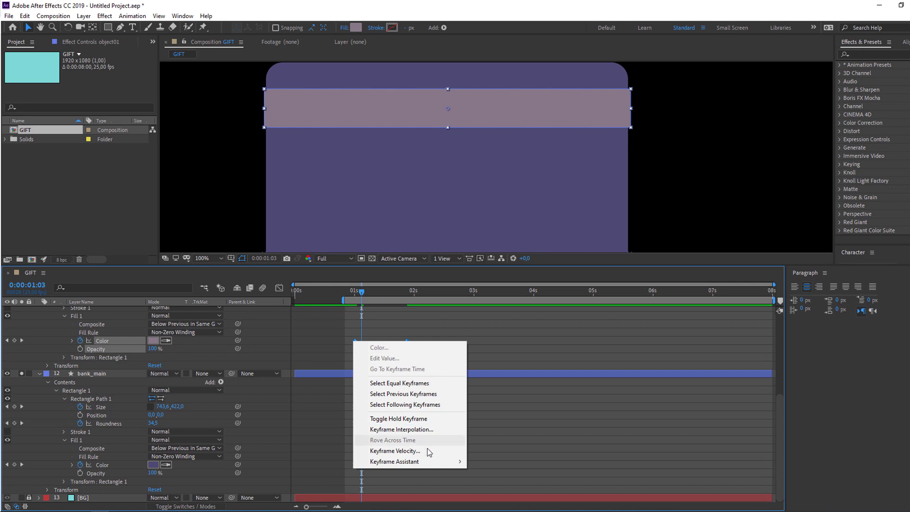
pyautogui.moveTo(428, 461)
pyautogui.click(497, 397)
pyautogui.click(478, 419)
pyautogui.moveTo(351, 291)
pyautogui.mouseDown()
pyautogui.moveTo(416, 292)
pyautogui.moveTo(353, 291)
pyautogui.mouseUp()
pyautogui.press(',')
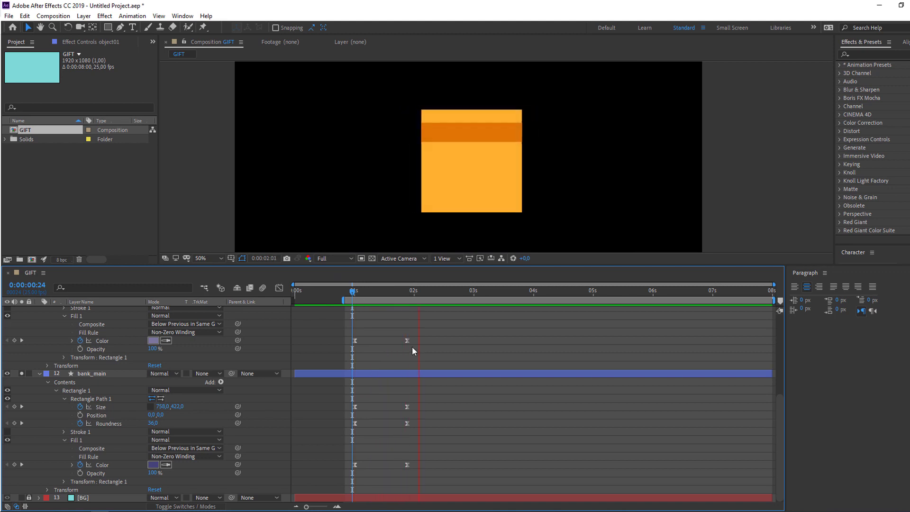
pyautogui.press('space')
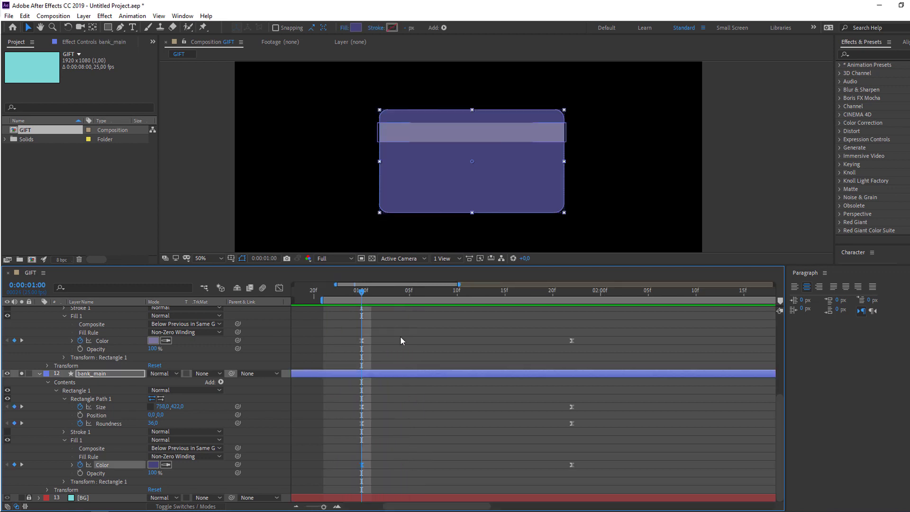
# - Move the starting Color keyframes of object01 and bank_main together to about 0:00:01:11 and preview the animation
pyautogui.click(398, 336)
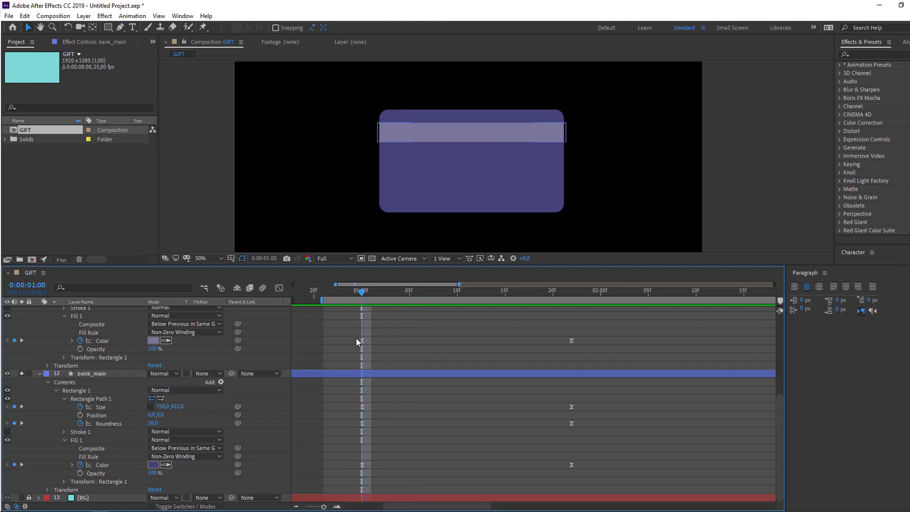
pyautogui.click(361, 340)
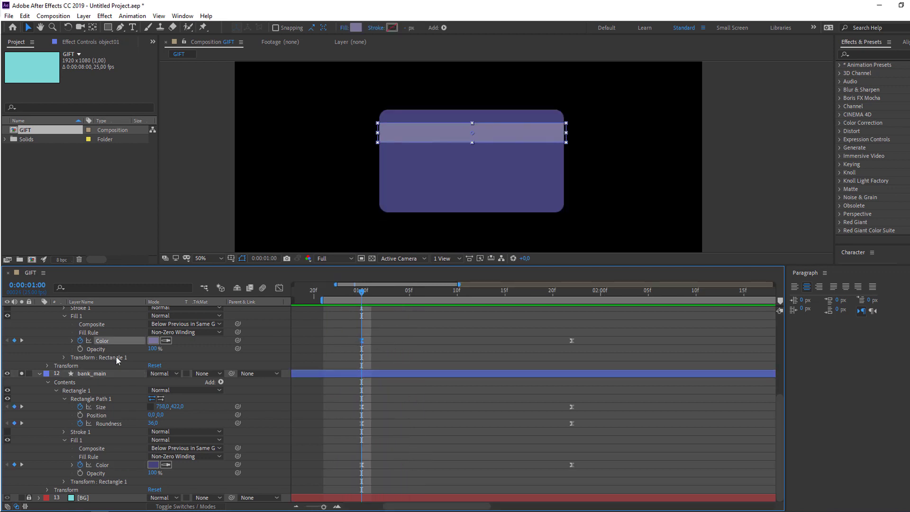
pyautogui.click(361, 465)
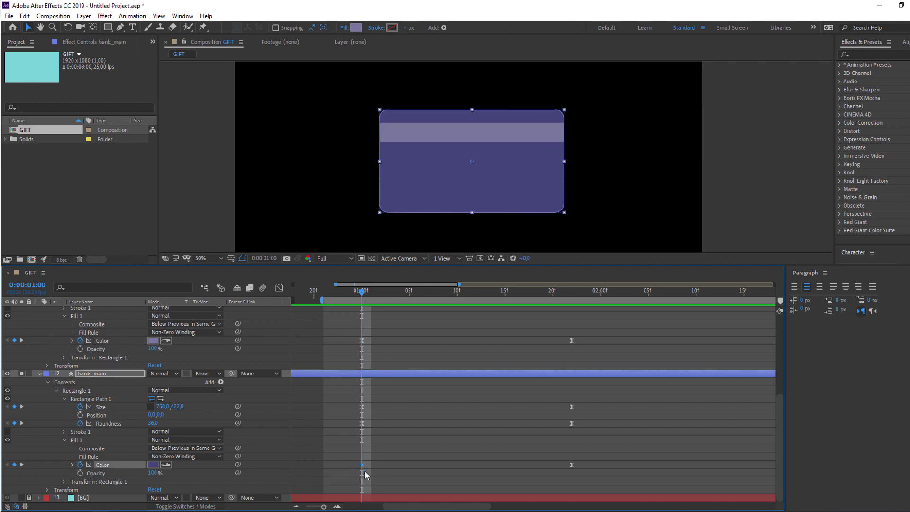
pyautogui.keyDown('shift'); pyautogui.click(361, 341); pyautogui.keyUp('shift')
pyautogui.moveTo(363, 340); pyautogui.dragTo(473, 351)
pyautogui.press('space')
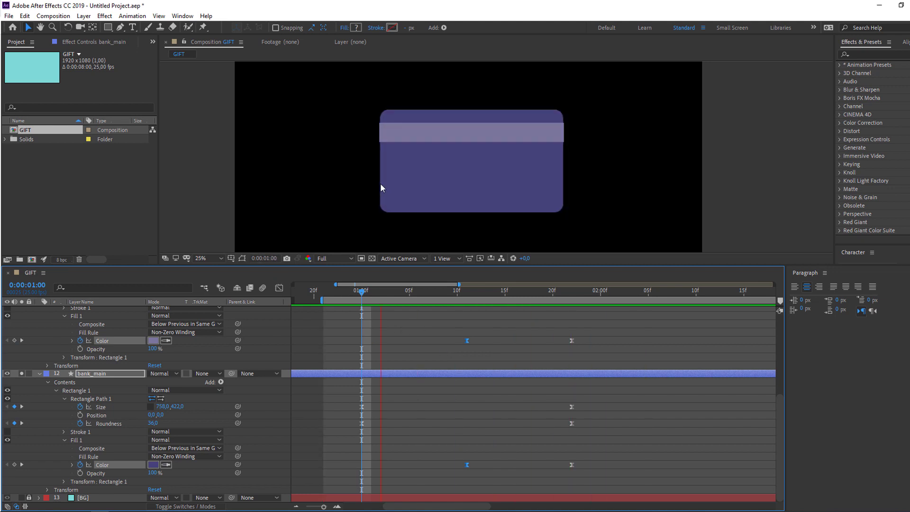
pyautogui.scroll(-2, 380, 182)
pyautogui.press('space')
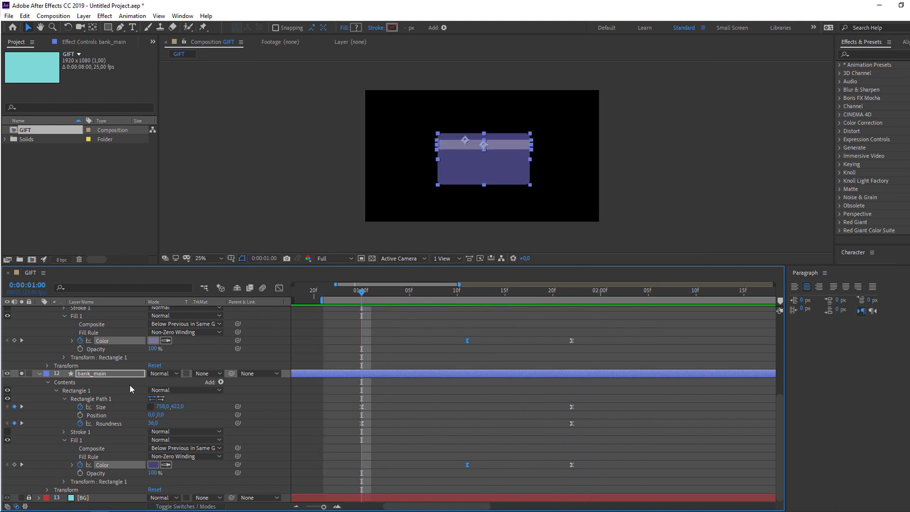
# - Collapse the expanded properties of object01 and bank_main
pyautogui.scroll(4, 93, 406)
pyautogui.click(63, 379)
pyautogui.click(40, 349)
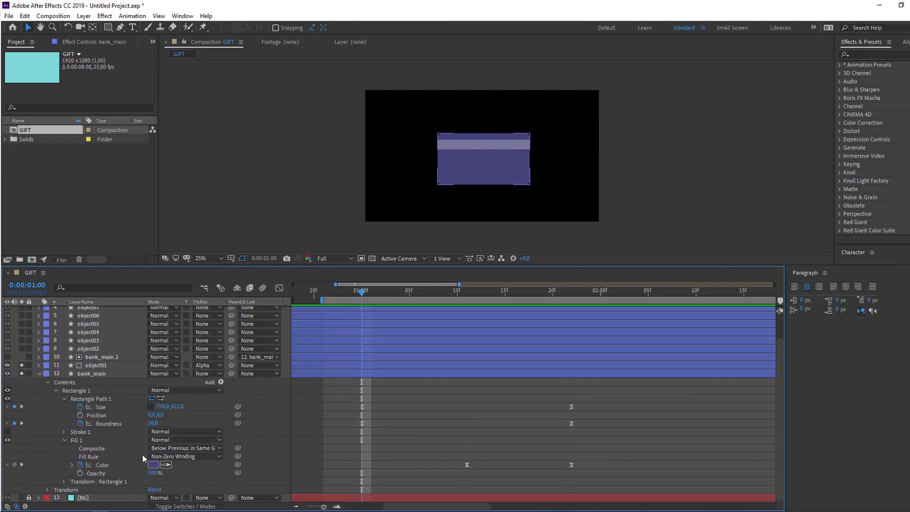
pyautogui.click(40, 373)
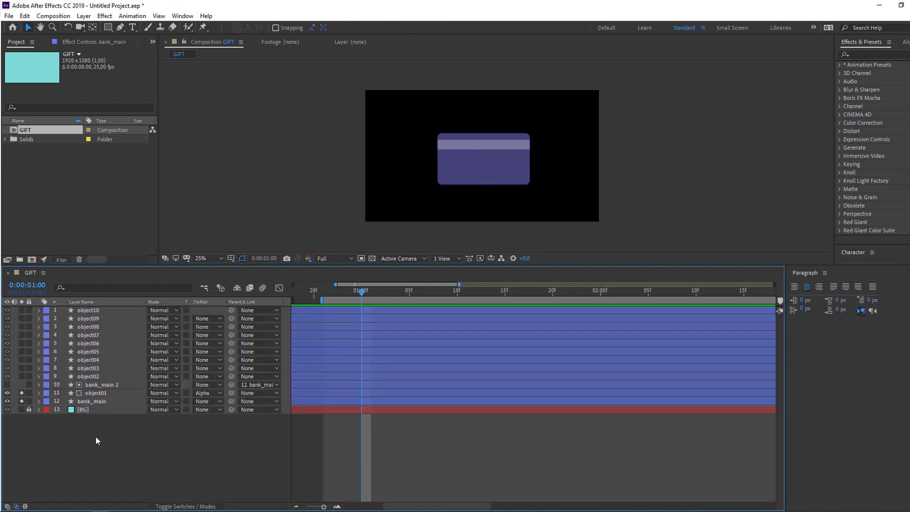
# - Turn off solo for object01 and bank_main, scrub to 0:00:01:08 to check all card elements, and select bank_main
pyautogui.click(305, 291)
pyautogui.click(21, 393)
pyautogui.click(21, 401)
pyautogui.moveTo(304, 295); pyautogui.dragTo(438, 291)
pyautogui.scroll(1, 456, 188)
pyautogui.click(92, 403)
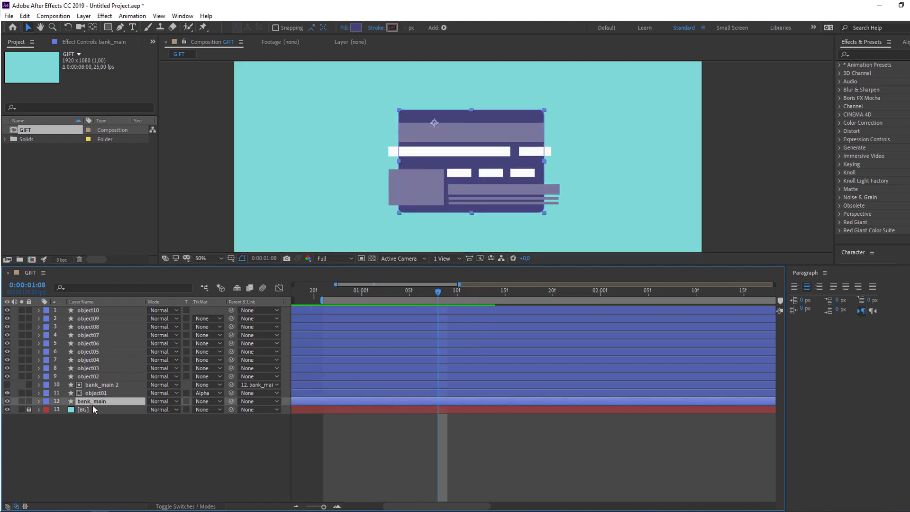
# - Reveal bank_main's keyframes, go to 0:00:01:00, and expand object02 down to its Rectangle Path 1 properties
pyautogui.press('u')
pyautogui.click(362, 293)
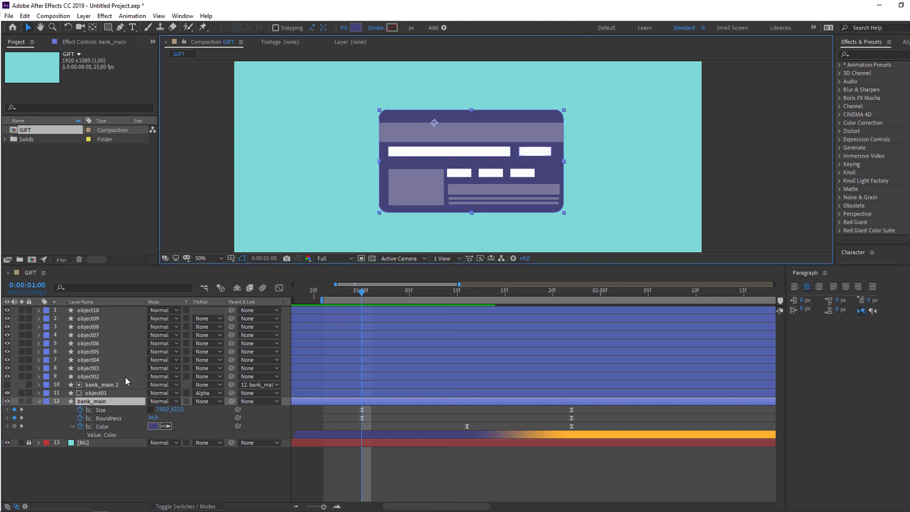
pyautogui.click(100, 377)
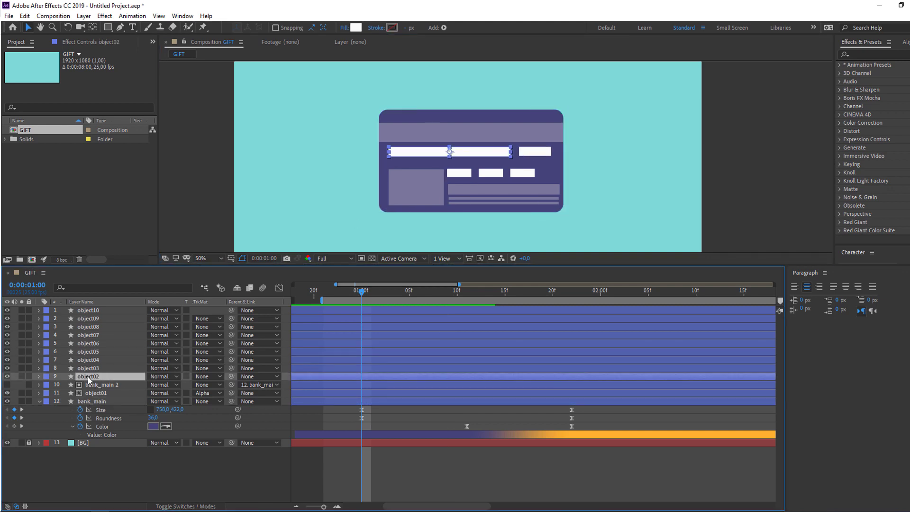
pyautogui.click(39, 377)
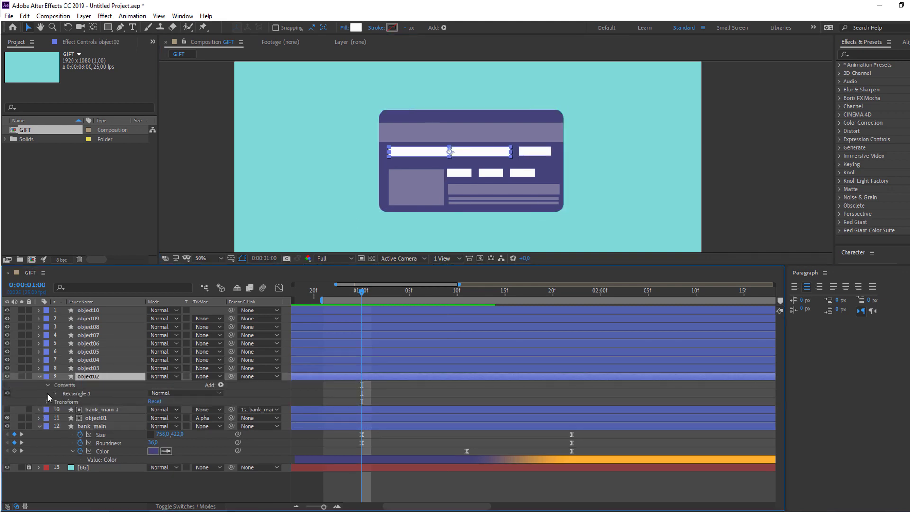
pyautogui.click(56, 394)
pyautogui.click(64, 402)
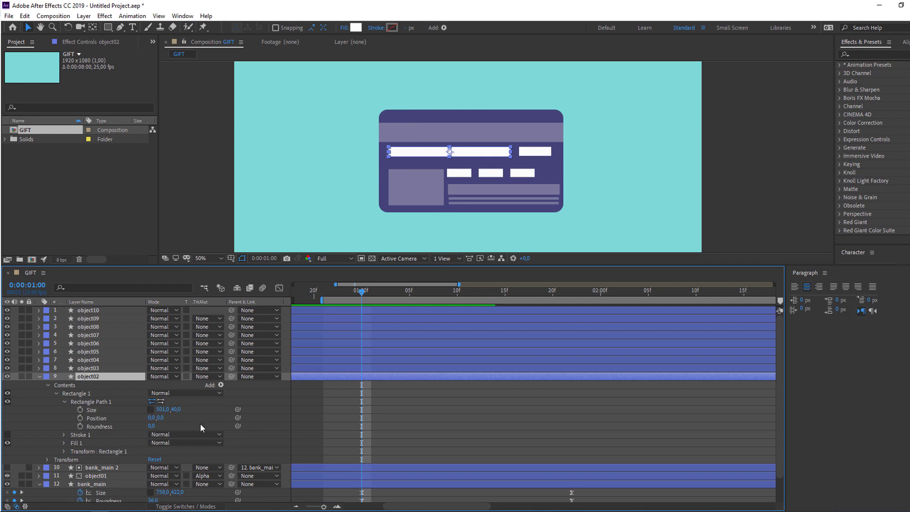
# - Keyframe object02's rectangle Size at 0:00:01:00 and set its height to about 123 at 0:00:01:22
pyautogui.click(80, 410)
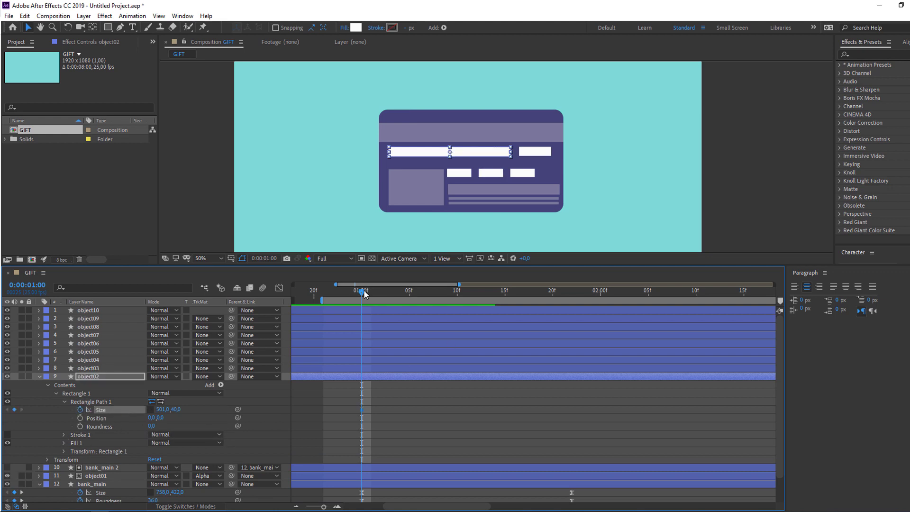
pyautogui.moveTo(363, 293); pyautogui.dragTo(571, 299)
pyautogui.moveTo(176, 410); pyautogui.dragTo(202, 401)
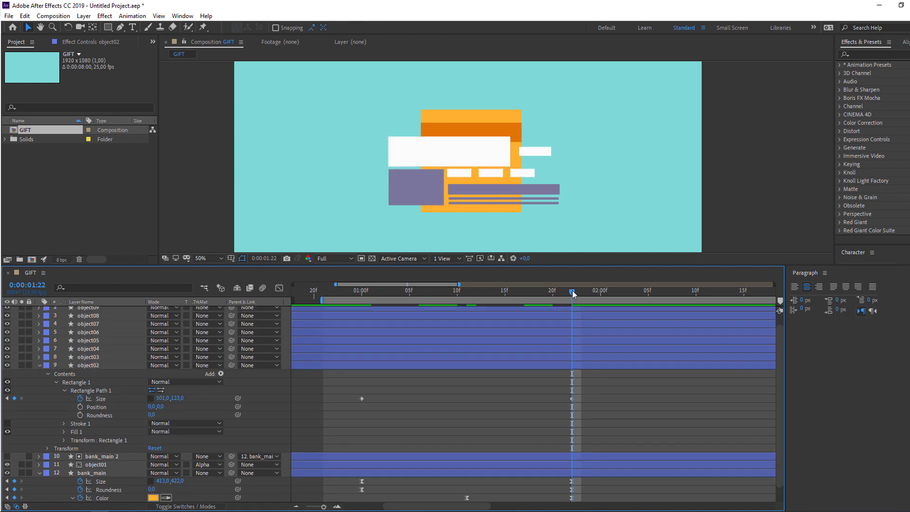
# - Keyframe object02's Rectangle 1 Position from 0:00:01:00 to about 53.5, -140 at 0:00:01:22, with Size 496 x 155 there, and preview
pyautogui.moveTo(572, 294); pyautogui.dragTo(362, 309)
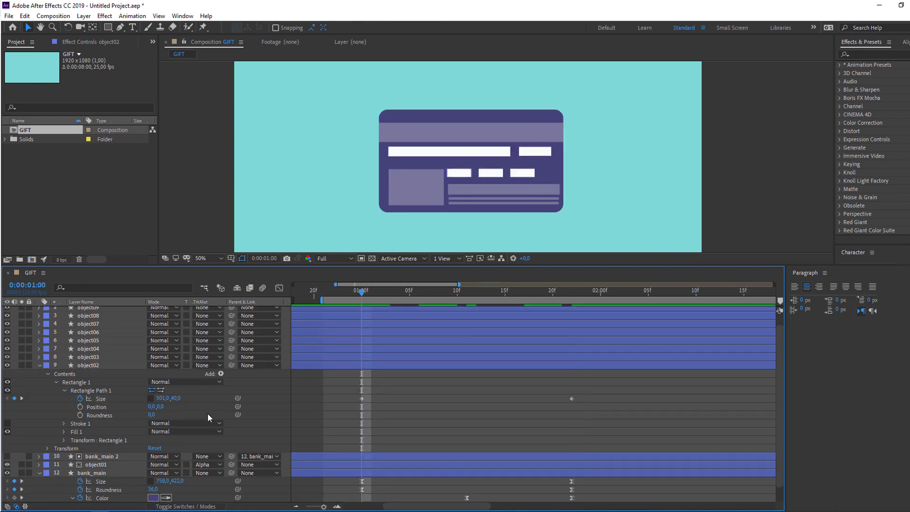
pyautogui.click(63, 441)
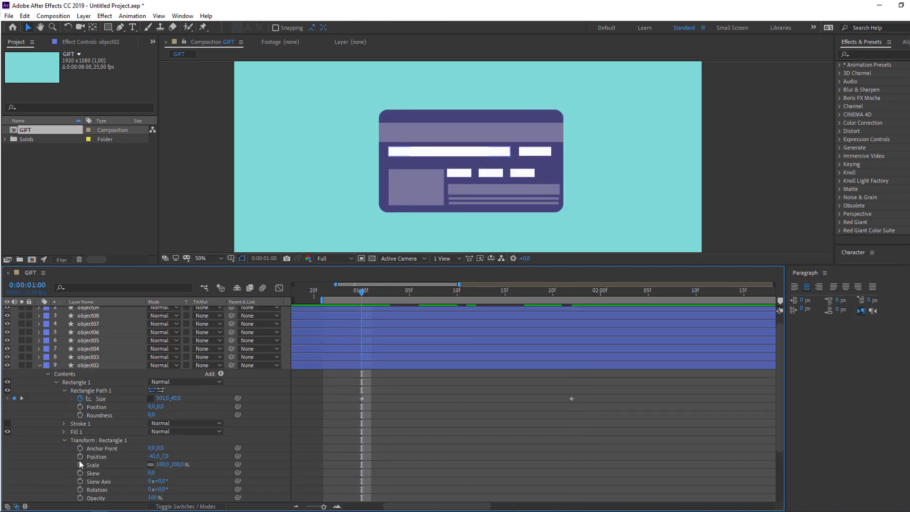
pyautogui.click(81, 457)
pyautogui.moveTo(378, 294); pyautogui.dragTo(571, 306)
pyautogui.moveTo(154, 456); pyautogui.dragTo(95, 455)
pyautogui.moveTo(177, 398)
pyautogui.mouseDown()
pyautogui.moveTo(204, 398)
pyautogui.moveTo(160, 399)
pyautogui.mouseUp()
pyautogui.moveTo(175, 459); pyautogui.dragTo(170, 459)
pyautogui.press('space')
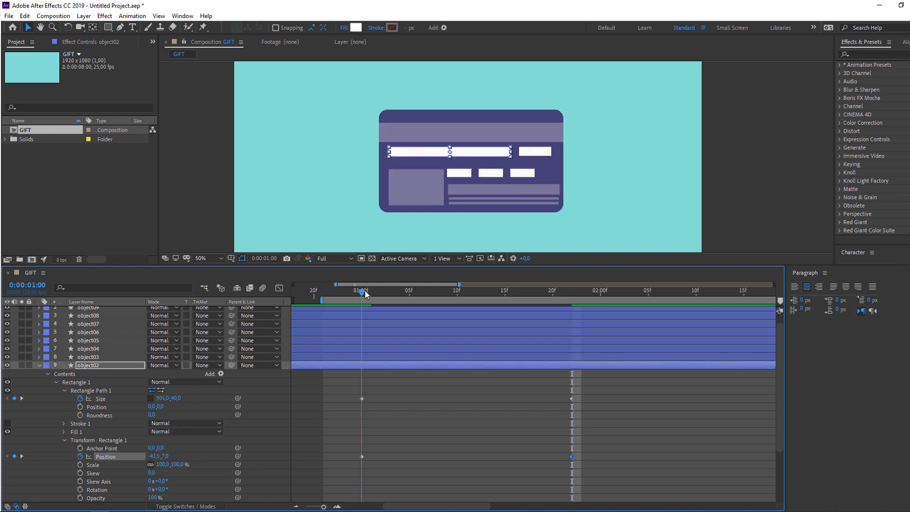
pyautogui.press('space')
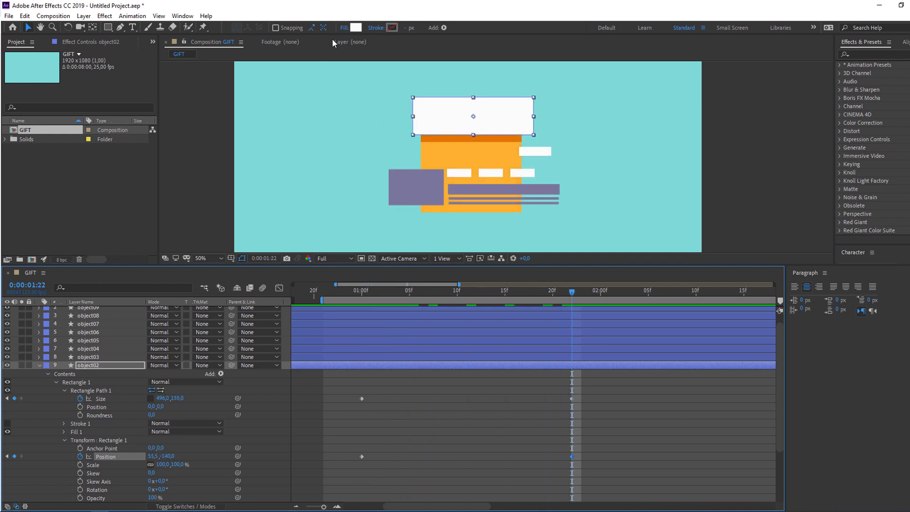
# - Change object02's fill color to orange FF9302 and scrub through the morph to about 0:00:01:19
pyautogui.click(355, 28)
pyautogui.click(249, 254)
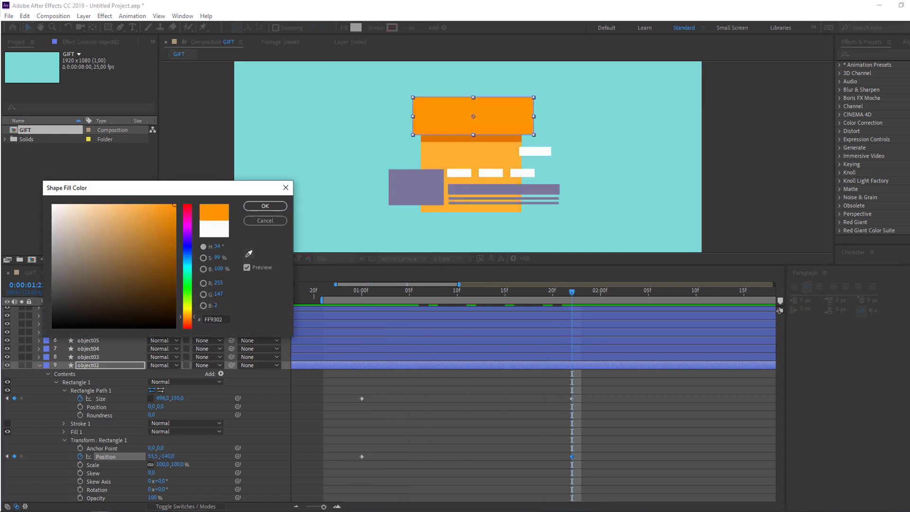
pyautogui.click(265, 206)
pyautogui.click(407, 380)
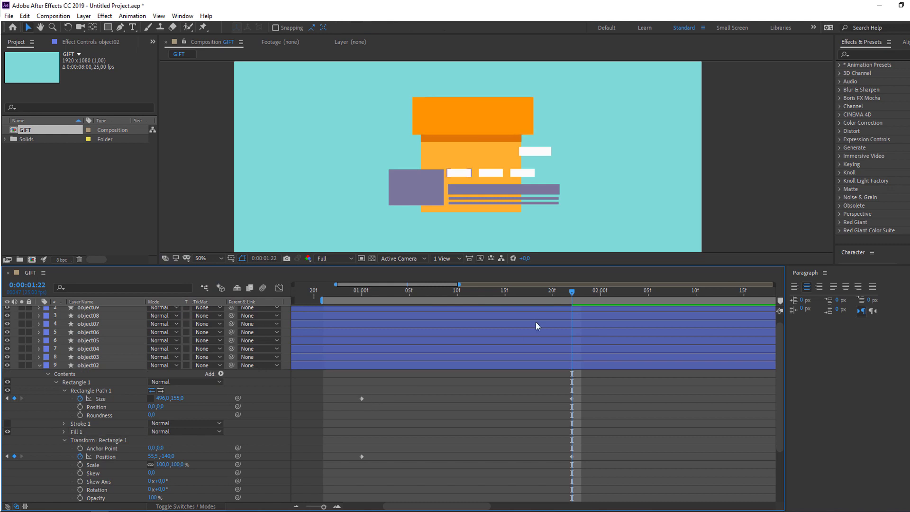
pyautogui.moveTo(343, 292); pyautogui.dragTo(543, 299)
# - Apply Easy Ease to all of object02's Size and Position keyframes
pyautogui.moveTo(621, 395); pyautogui.dragTo(362, 456)
pyautogui.rightClick(362, 456)
pyautogui.moveTo(463, 451)
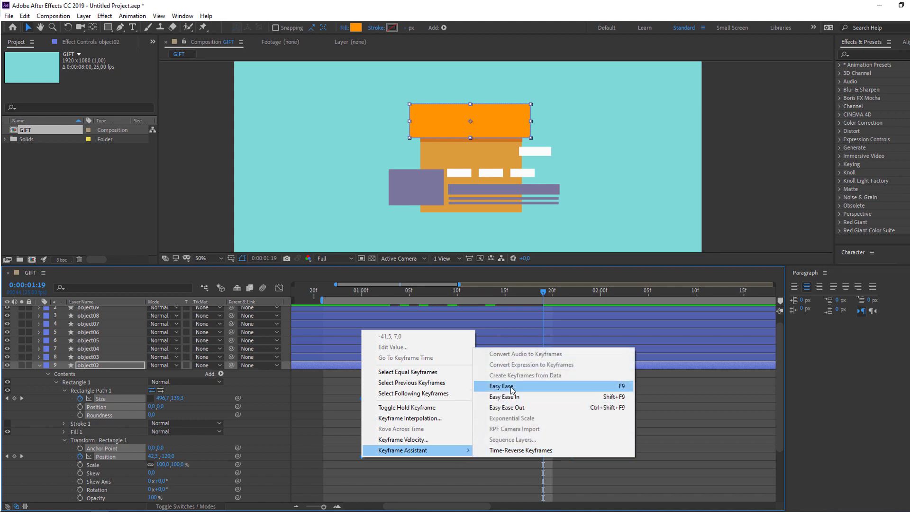
pyautogui.click(498, 386)
# - Lengthen the easing handles on both ends of object02's speed curves in the Graph Editor, preview the motion, and return to 0:00:01:00
pyautogui.click(281, 288)
pyautogui.moveTo(389, 448); pyautogui.dragTo(415, 470)
pyautogui.click(397, 470)
pyautogui.moveTo(597, 456); pyautogui.dragTo(517, 471)
pyautogui.press('space')
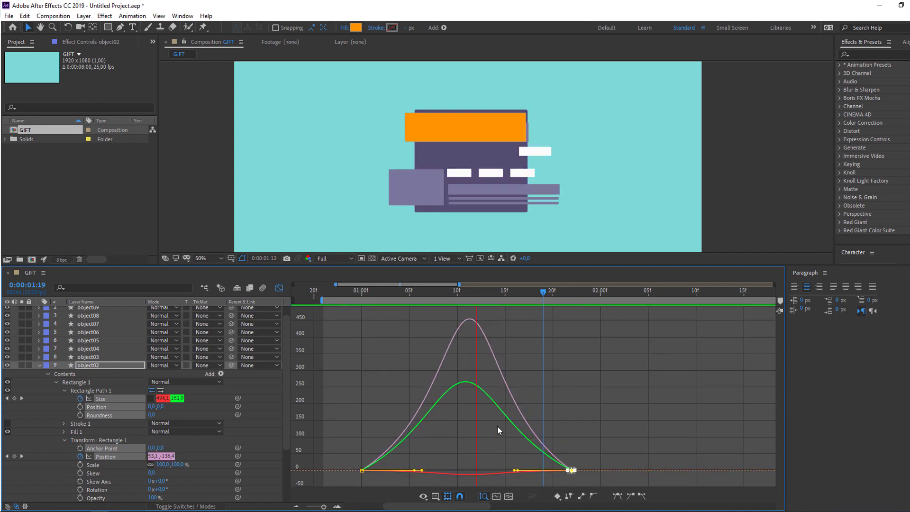
pyautogui.scroll(-4, 301, 132)
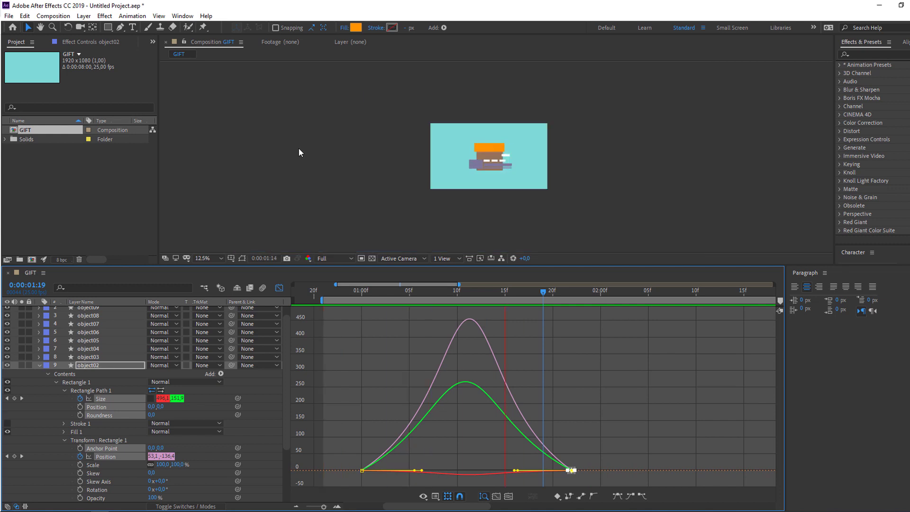
pyautogui.scroll(2, 298, 148)
pyautogui.click(361, 290)
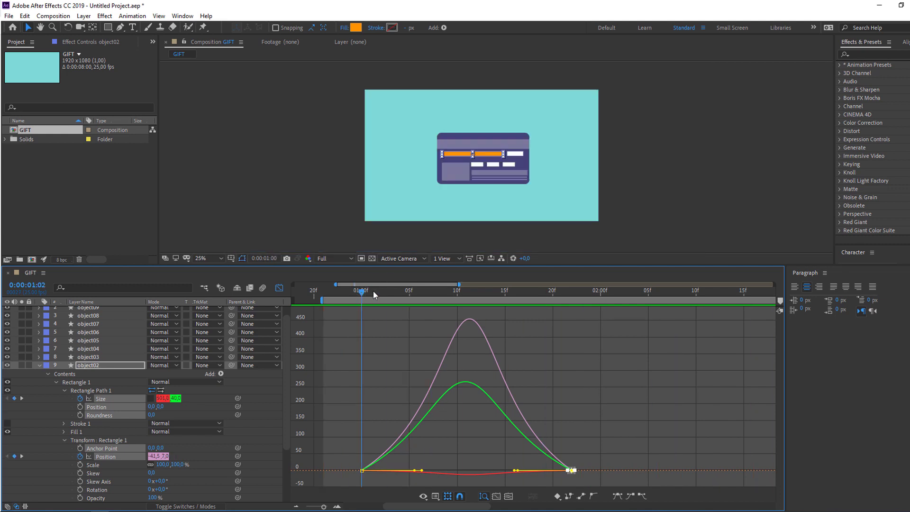
pyautogui.click(281, 288)
pyautogui.moveTo(370, 291); pyautogui.dragTo(361, 293)
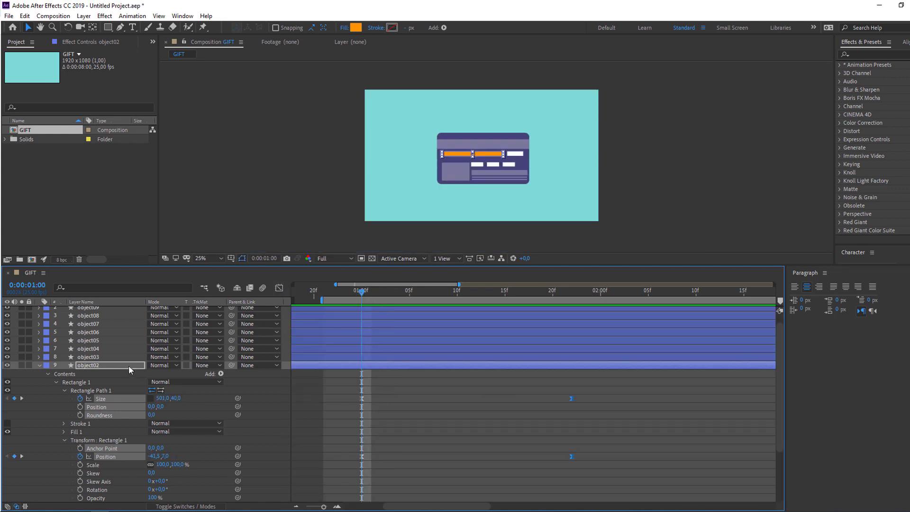
# - Collapse object02 and add Scale keyframes to layers object03 through object10 at 0:00:01:00
pyautogui.click(39, 365)
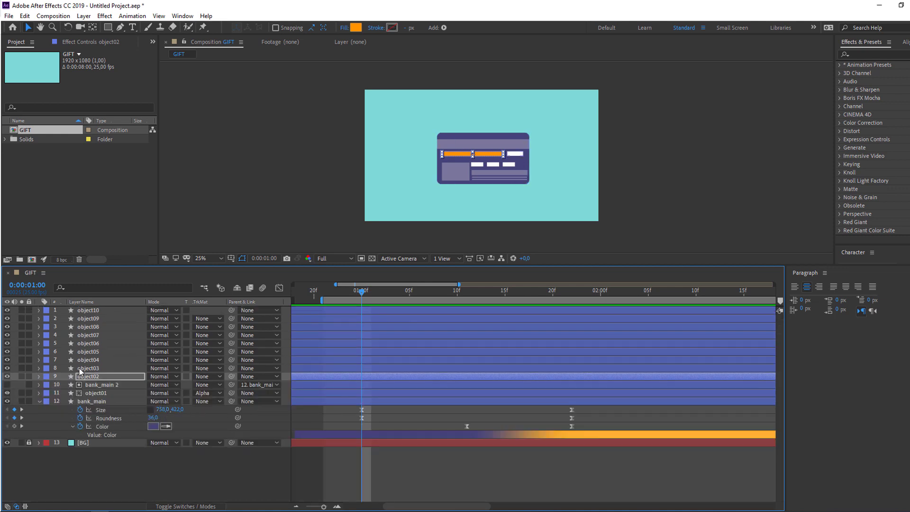
pyautogui.click(101, 369)
pyautogui.scroll(1, 383, 203)
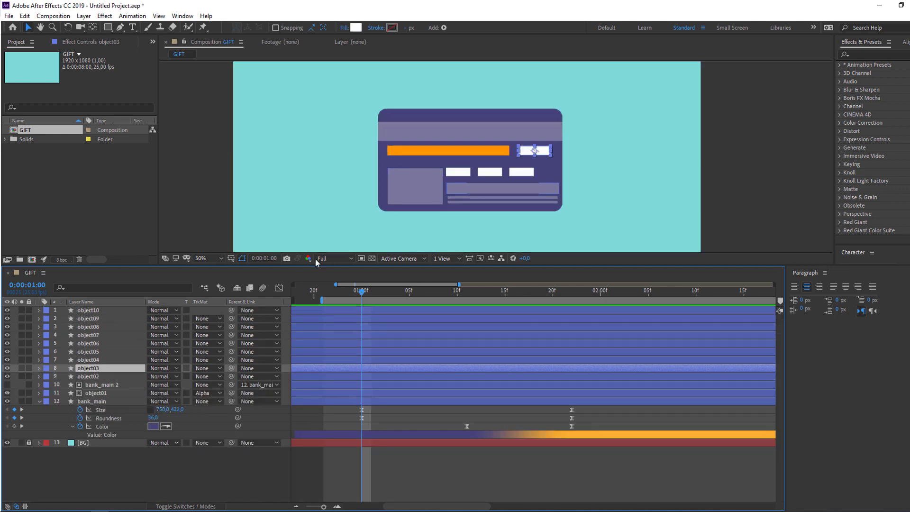
pyautogui.keyDown('shift'); pyautogui.click(88, 311); pyautogui.keyUp('shift')
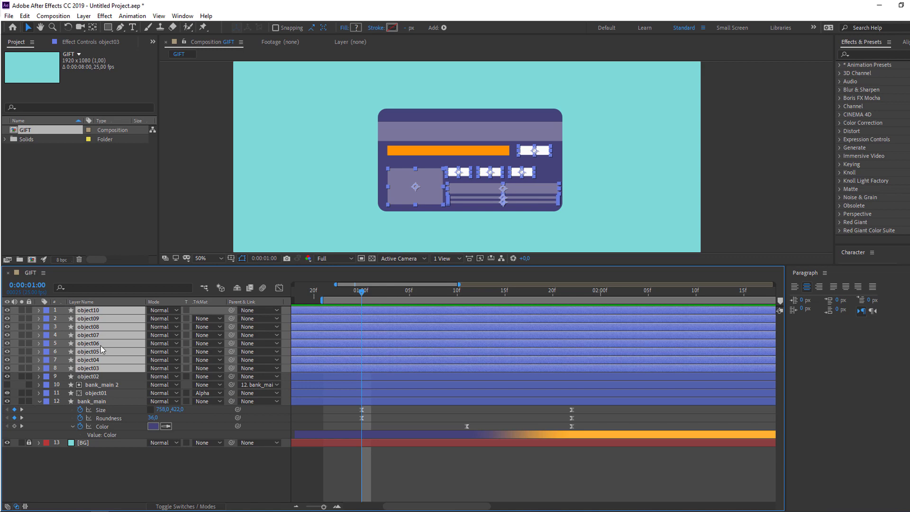
pyautogui.press('s')
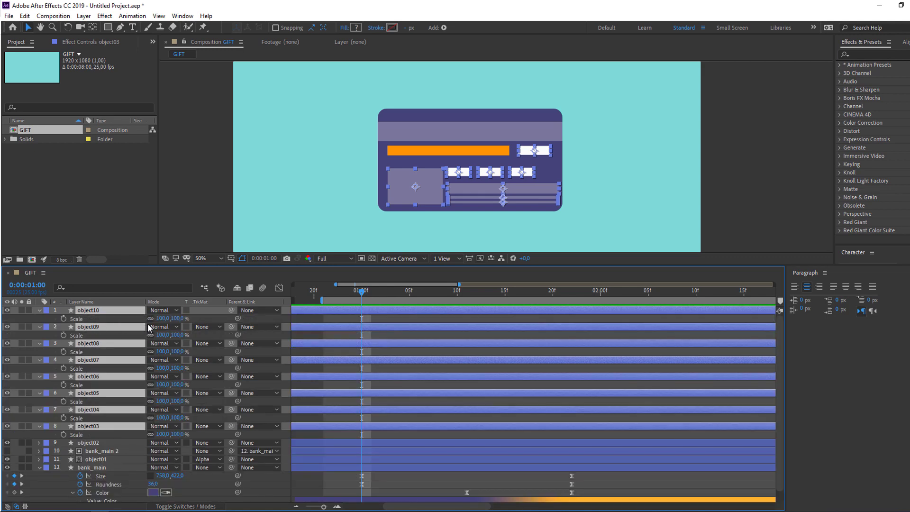
pyautogui.click(64, 319)
# - Set the Scale of object03 through object10 to 0% at 0:00:01:22 and preview the shrinking card elements
pyautogui.moveTo(382, 290); pyautogui.dragTo(572, 295)
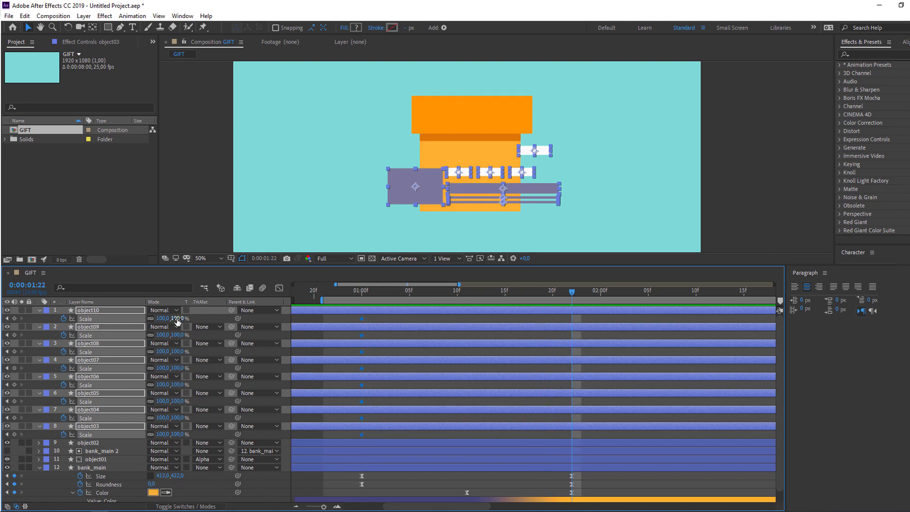
pyautogui.click(167, 318)
pyautogui.write('0')
pyautogui.press('Return')
pyautogui.moveTo(349, 288); pyautogui.dragTo(542, 300)
pyautogui.click(555, 299)
pyautogui.click(422, 484)
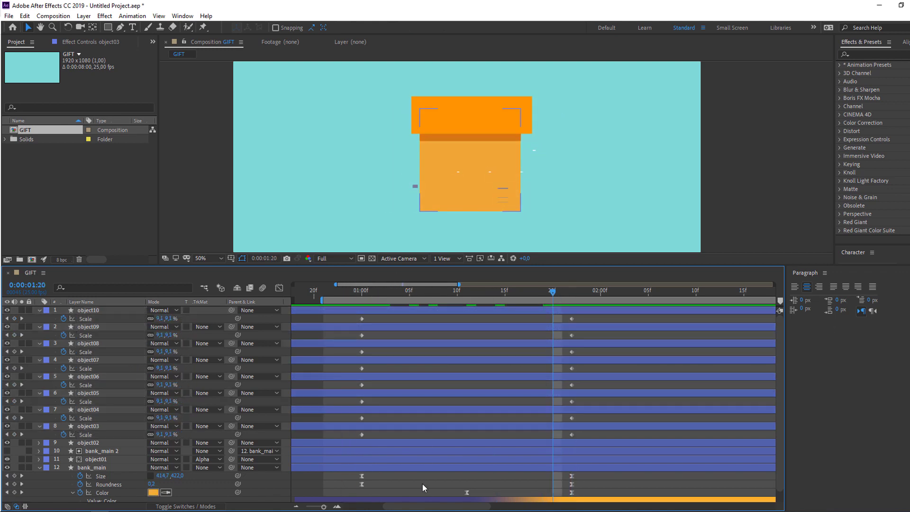
pyautogui.press('space')
pyautogui.press('space')
# - Apply Easy Ease to all Scale keyframes of object03 through object10 and preview the result
pyautogui.moveTo(588, 307); pyautogui.dragTo(360, 432)
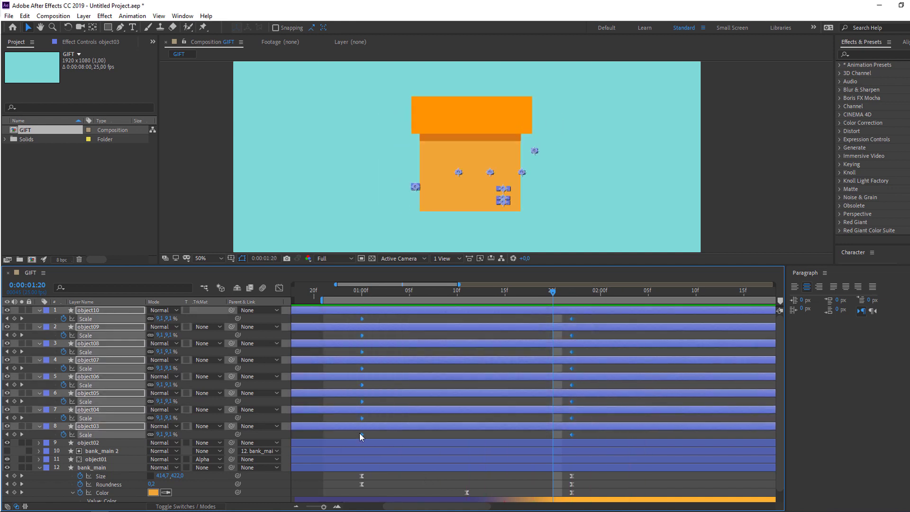
pyautogui.rightClick(361, 433)
pyautogui.moveTo(404, 429)
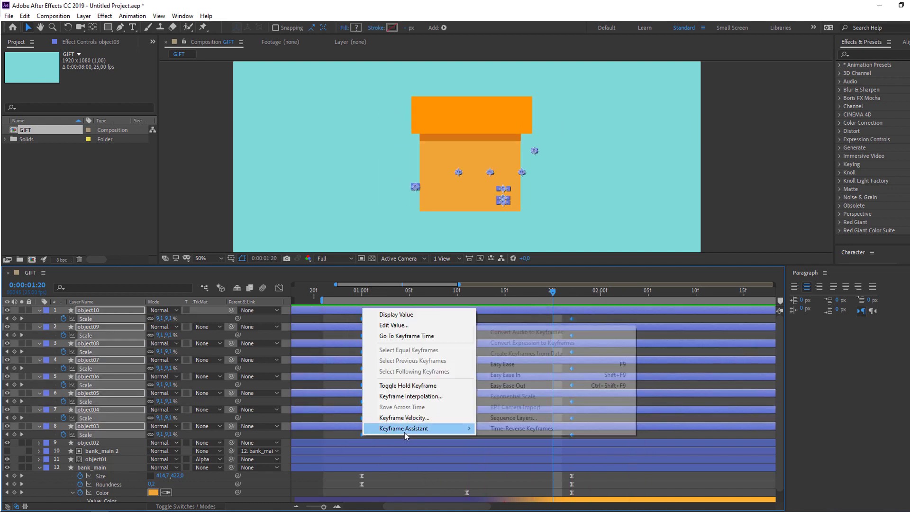
pyautogui.click(502, 364)
pyautogui.press('space')
# - Move the ending Scale keyframes of object03 through object10 to about 0:00:01:11, preview, and go to 0:00:01:22
pyautogui.moveTo(585, 318); pyautogui.dragTo(467, 434)
pyautogui.press('space')
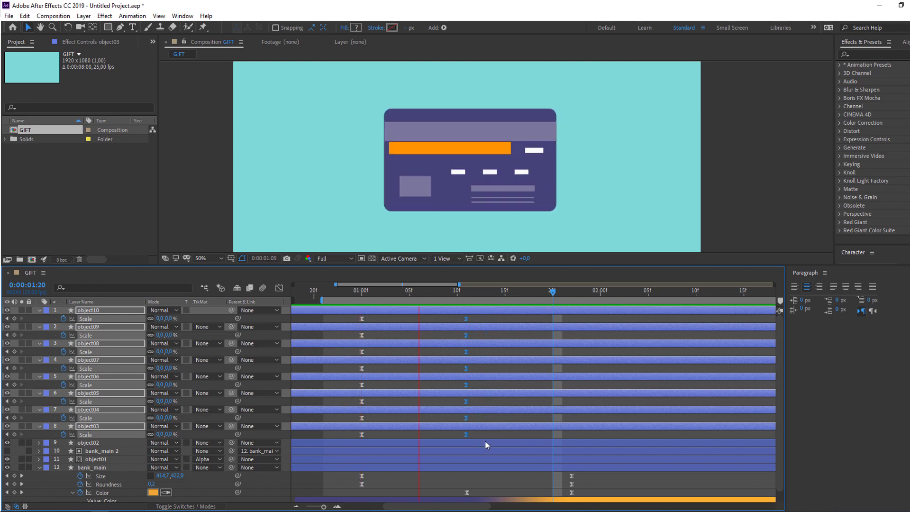
pyautogui.scroll(-2, 372, 193)
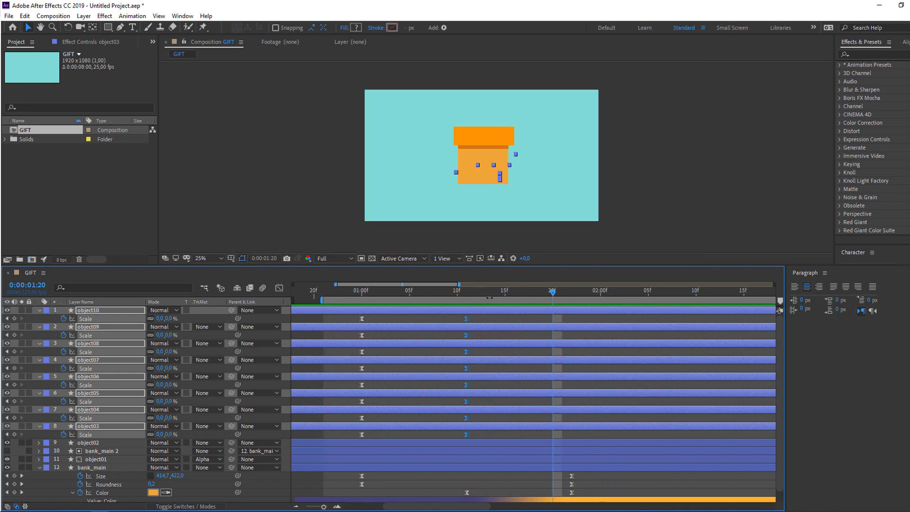
pyautogui.moveTo(553, 304); pyautogui.dragTo(567, 304)
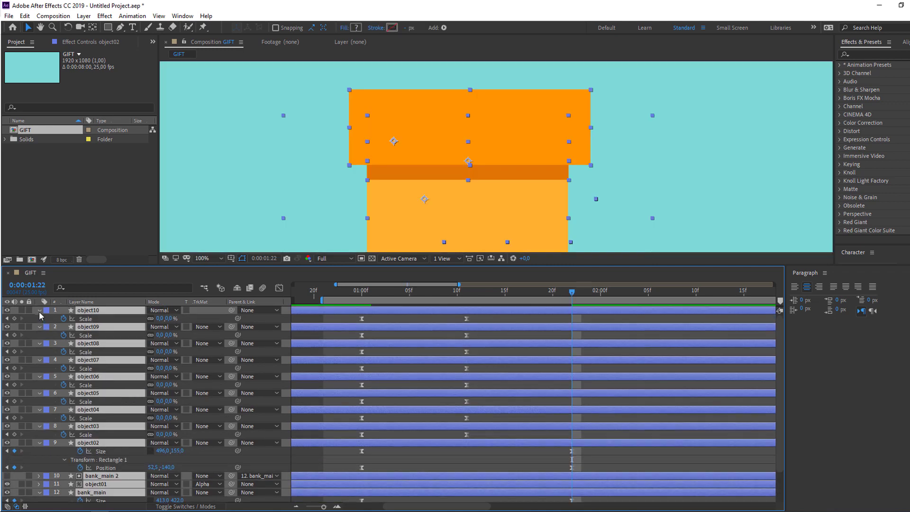
# - Collapse the properties of all layers and reveal only bank_main's keyframes
pyautogui.press('u')
pyautogui.click(111, 453)
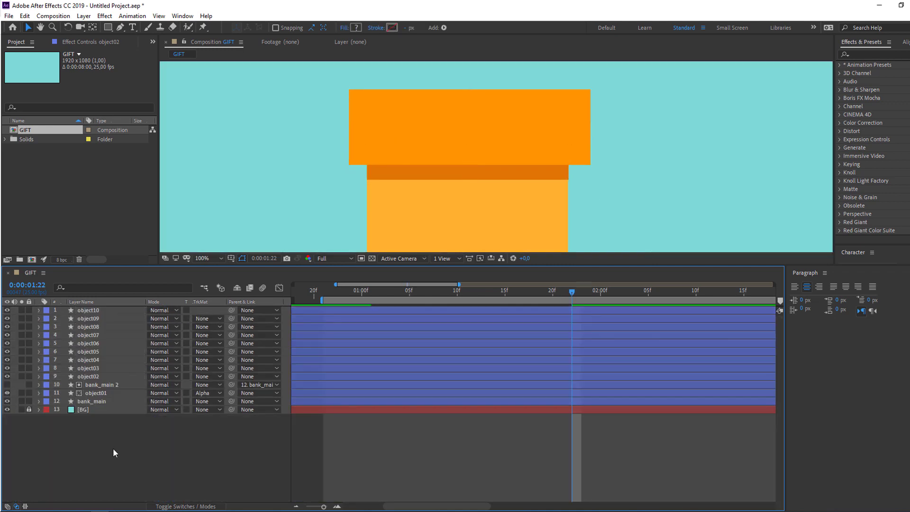
pyautogui.click(104, 404)
pyautogui.press('u')
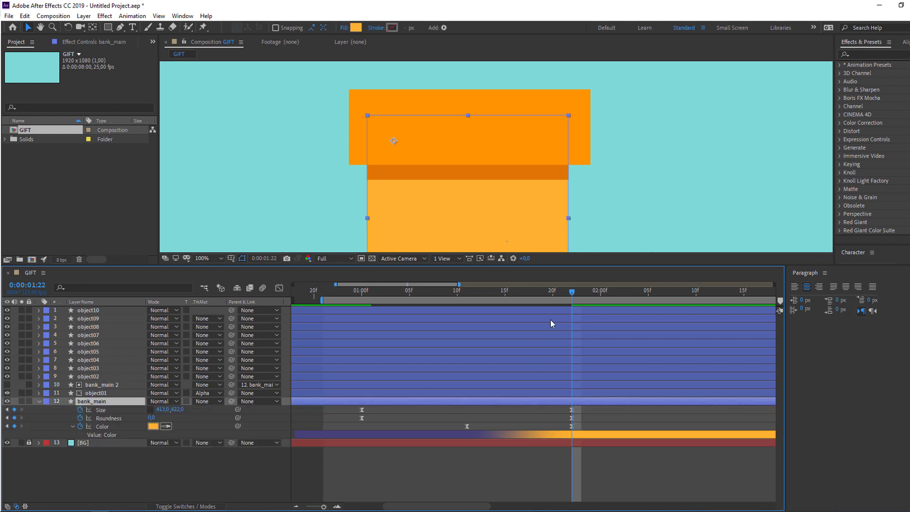
pyautogui.click(360, 297)
# - Draw a tall, narrow ellipse on a new shape layer in the empty area beside the box lid
pyautogui.click(109, 28)
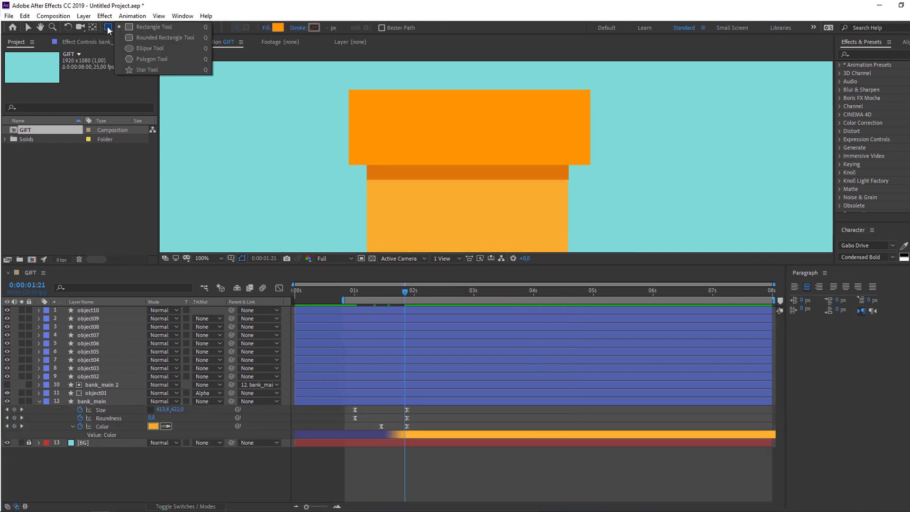
pyautogui.click(139, 49)
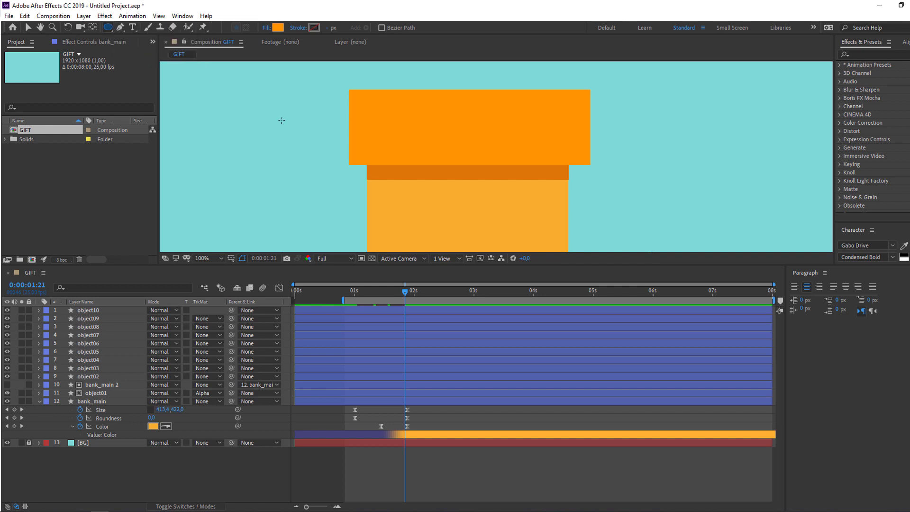
pyautogui.moveTo(252, 105)
pyautogui.mouseDown()
pyautogui.moveTo(305, 175)
pyautogui.moveTo(304, 194)
pyautogui.mouseUp()
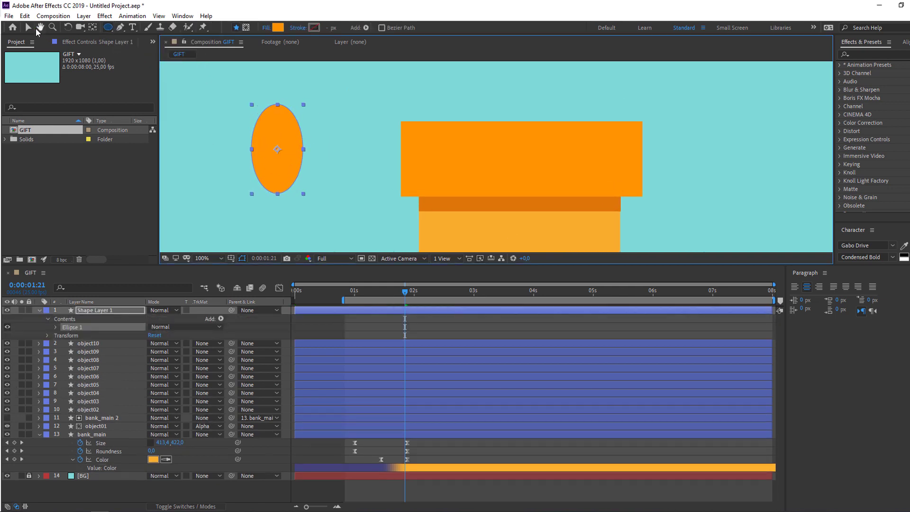
# - Remove the ellipse's fill and give it a solid color stroke
pyautogui.click(266, 28)
pyautogui.click(245, 205)
pyautogui.press('Return')
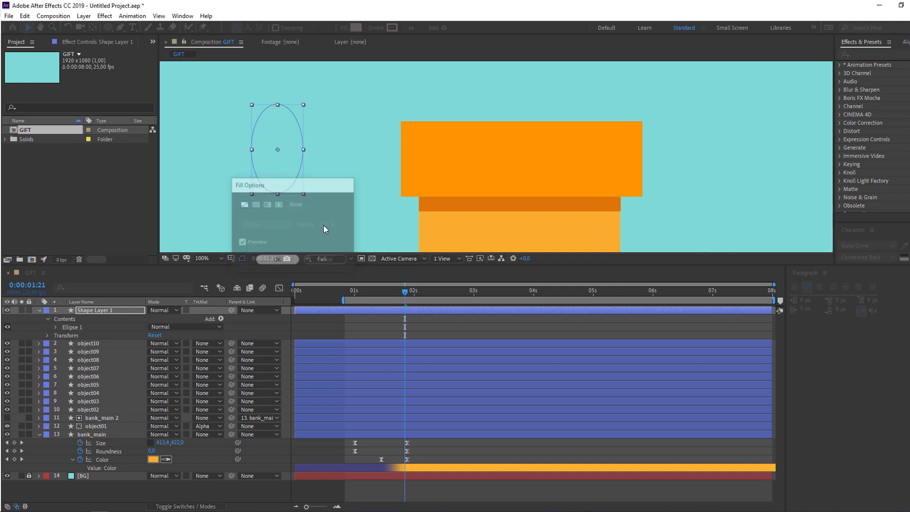
pyautogui.click(376, 28)
pyautogui.click(255, 204)
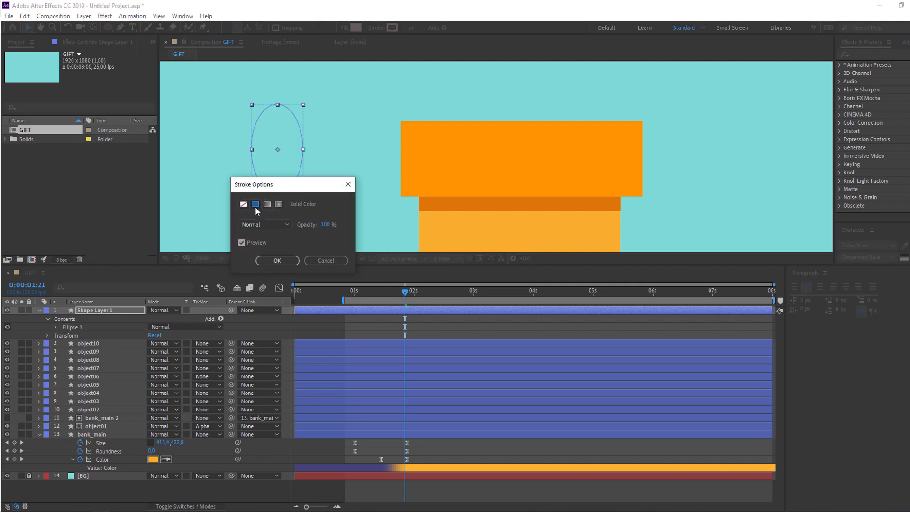
pyautogui.click(277, 260)
# - Sample the box lid's orange as the ellipse's stroke color
pyautogui.click(392, 28)
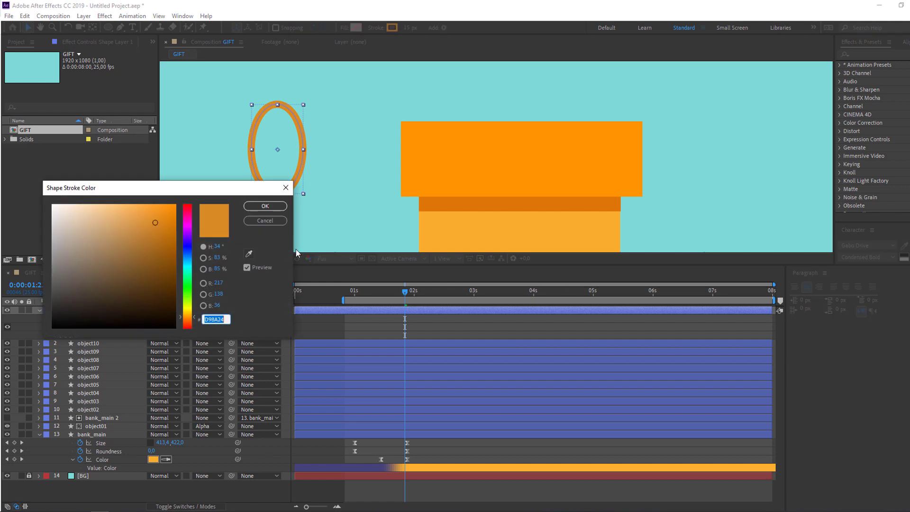
pyautogui.click(247, 256)
pyautogui.click(265, 205)
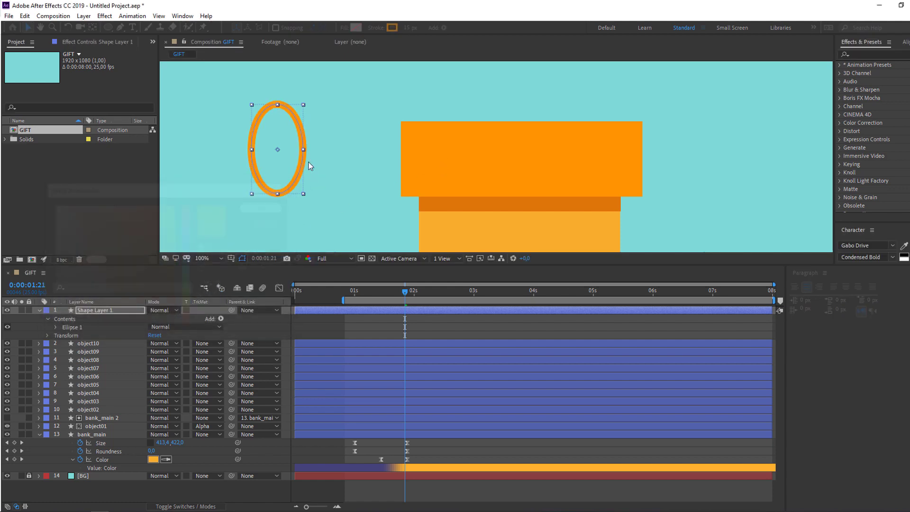
# - Shift the ellipse slightly toward the box and move its anchor point to the ellipse's lowest point
pyautogui.moveTo(302, 139); pyautogui.dragTo(332, 135)
pyautogui.click(93, 28)
pyautogui.moveTo(309, 188); pyautogui.dragTo(307, 190)
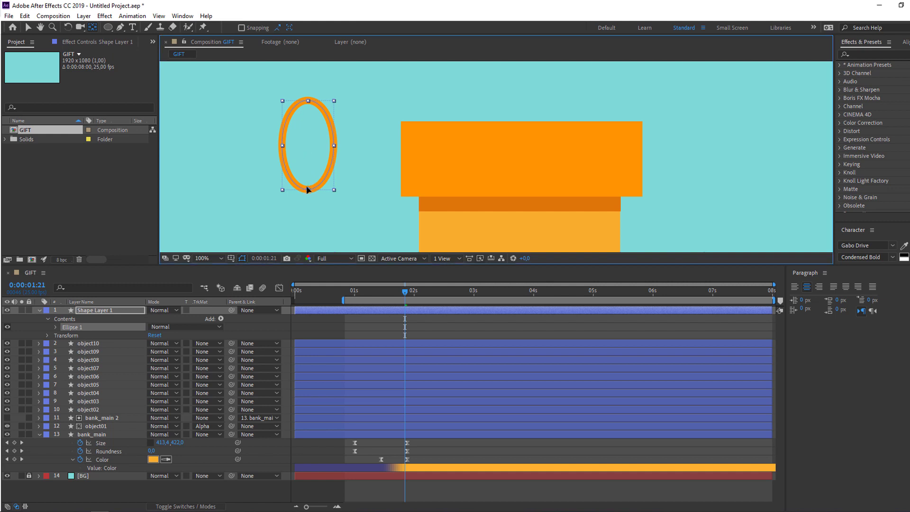
# - Move the ellipse ring to the empty area just above the box lid
pyautogui.click(29, 28)
pyautogui.moveTo(329, 130); pyautogui.dragTo(514, 108)
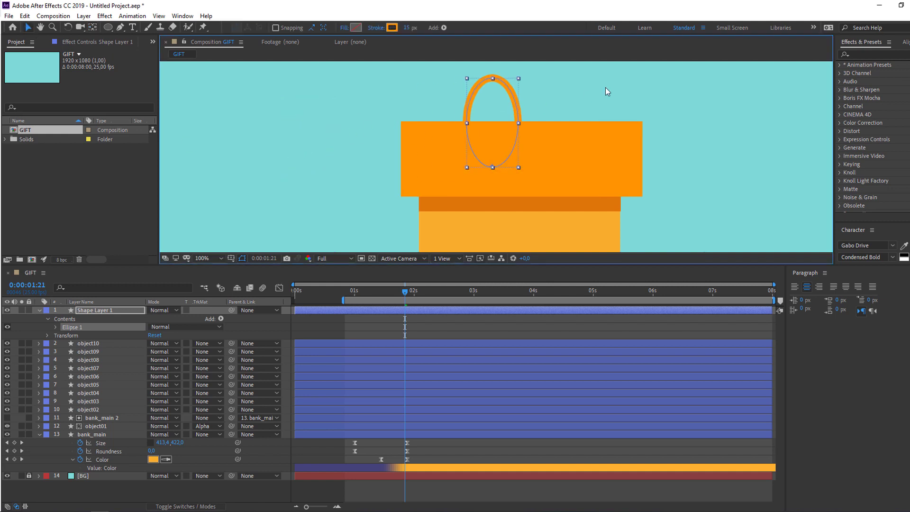
pyautogui.press('space')
pyautogui.moveTo(596, 91); pyautogui.dragTo(434, 157)
pyautogui.moveTo(331, 146); pyautogui.dragTo(335, 82)
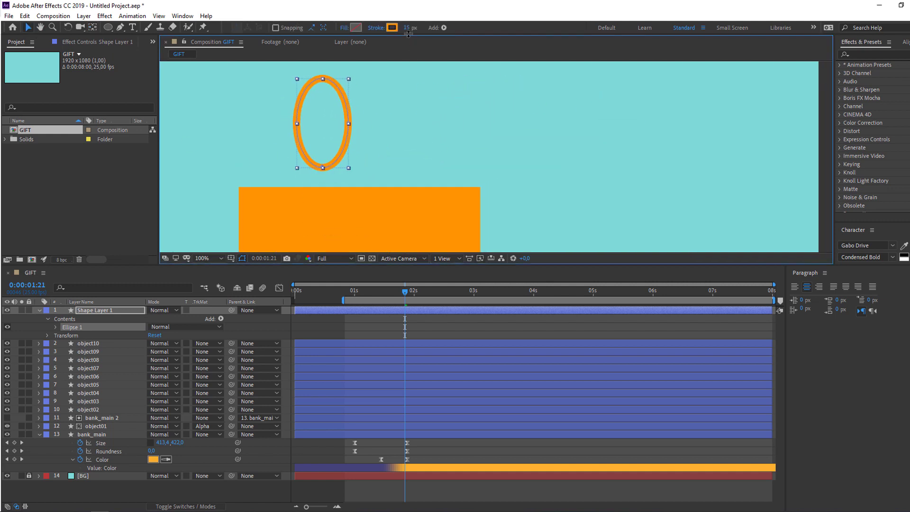
# - Set the ellipse's stroke width to 27 px and make the ellipse slightly narrower
pyautogui.moveTo(407, 31)
pyautogui.mouseDown()
pyautogui.moveTo(415, 30)
pyautogui.moveTo(352, 101)
pyautogui.mouseUp()
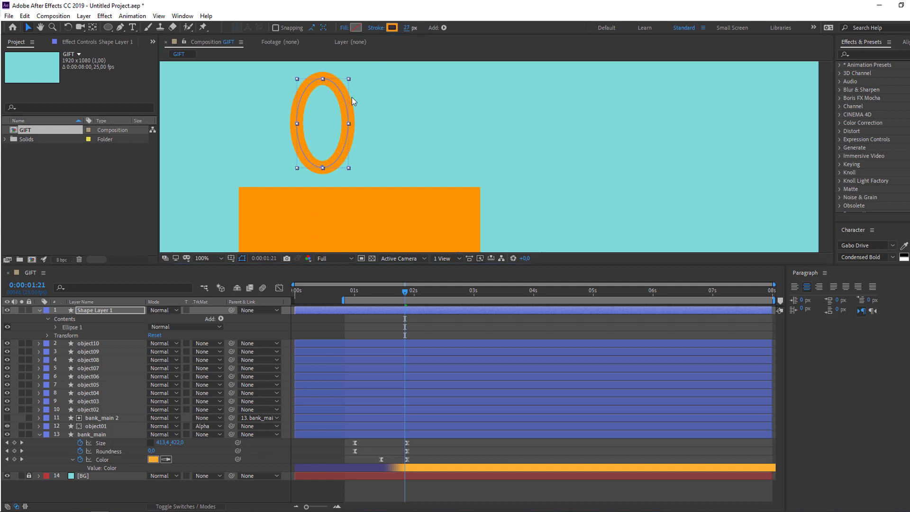
pyautogui.moveTo(298, 125); pyautogui.dragTo(302, 124)
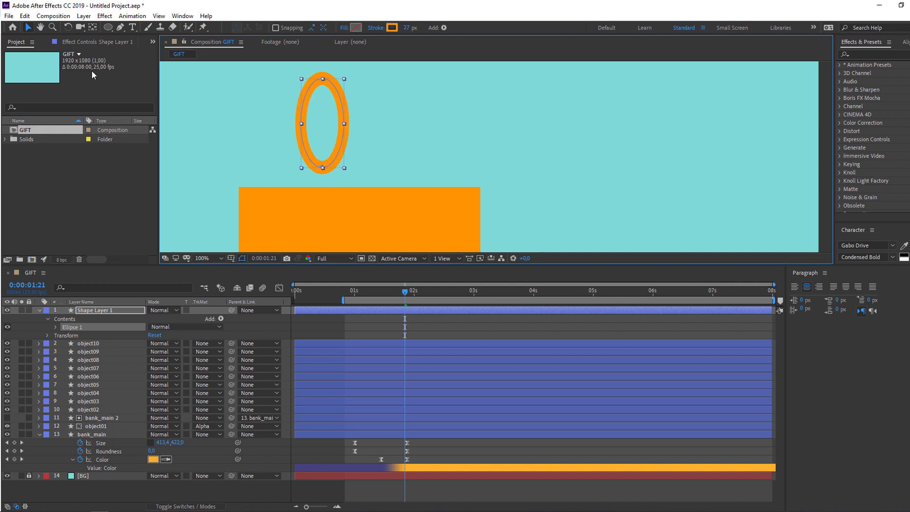
# - Rotate Shape Layer 1 to -29° and place its lower end at the middle of the lid's upper edge
pyautogui.press('r')
pyautogui.moveTo(159, 319); pyautogui.dragTo(151, 319)
pyautogui.moveTo(322, 155); pyautogui.dragTo(348, 181)
pyautogui.click(345, 323)
pyautogui.scroll(-1, 284, 203)
pyautogui.scroll(2, 322, 183)
pyautogui.scroll(-2, 308, 174)
pyautogui.click(331, 172)
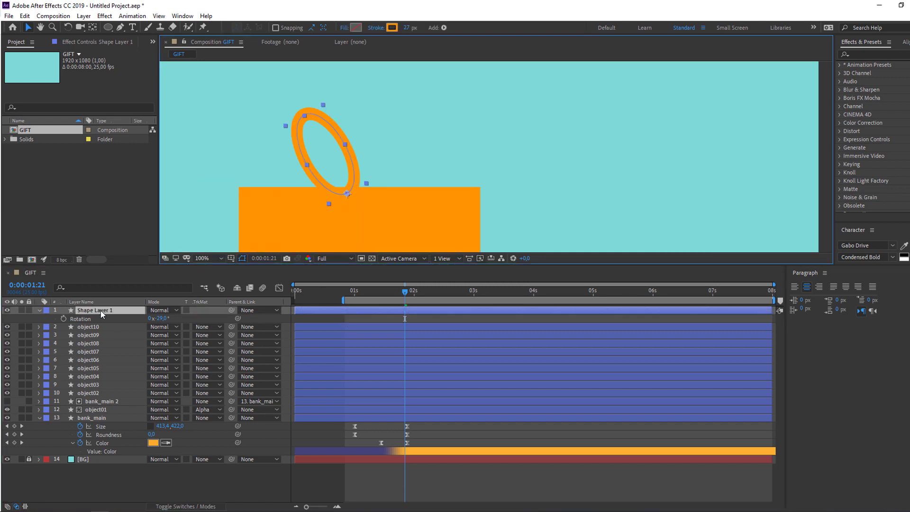
# - Duplicate Shape Layer 1 and set the copy's rotation to 29°
pyautogui.hotkey('ctrl', 'd')
pyautogui.press('r')
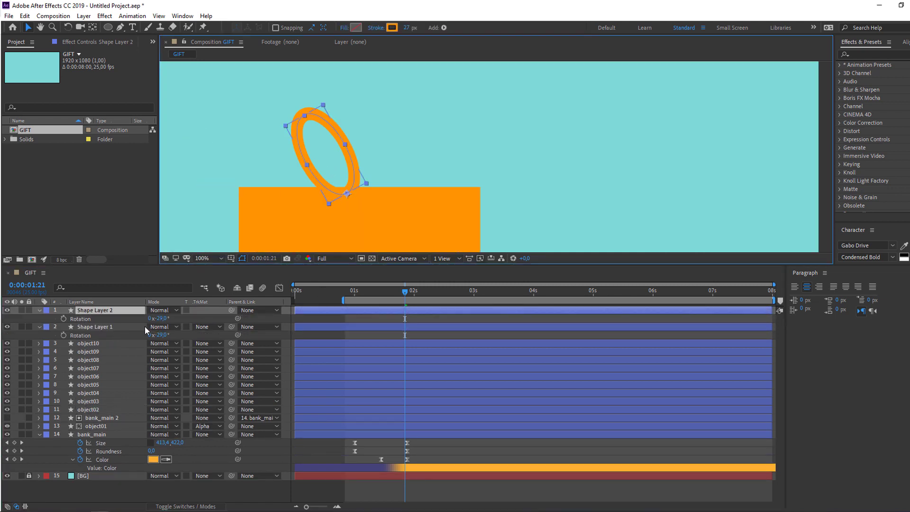
pyautogui.click(163, 319)
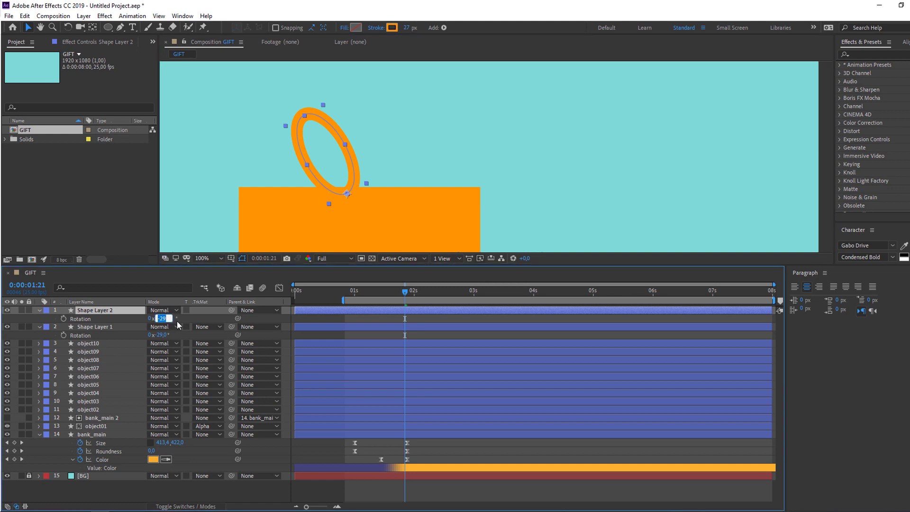
pyautogui.write('29')
pyautogui.press('Return')
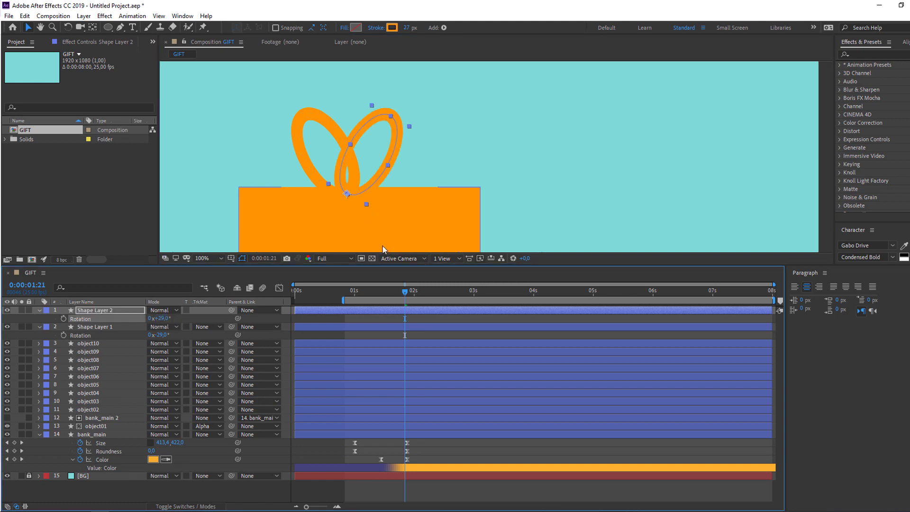
# - Nudge Shape Layer 2 to the right until the two ellipses form a symmetrical bow
pyautogui.hotkey('shift', 'Right')
pyautogui.hotkey('shift', 'Right')
pyautogui.hotkey('shift', 'Right')
pyautogui.hotkey('shift', 'Left')
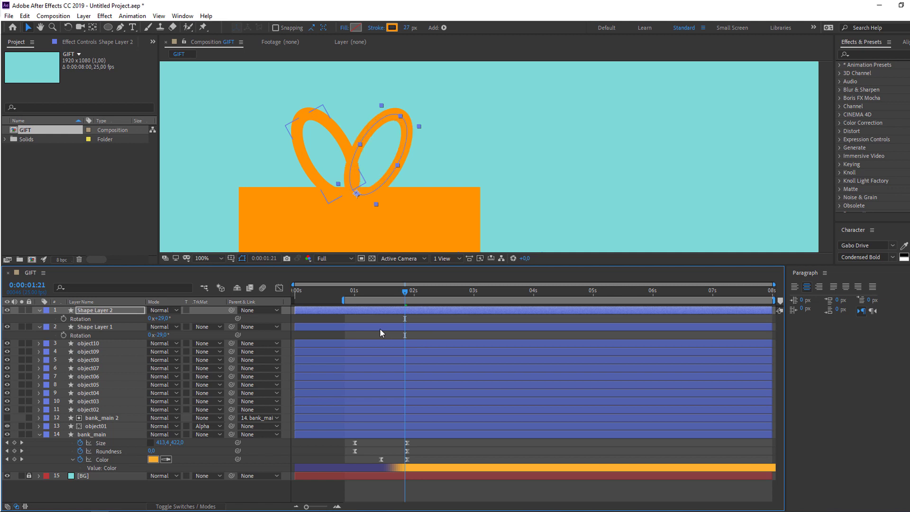
pyautogui.press('Right')
pyautogui.press('Right')
pyautogui.press('Right')
pyautogui.click(373, 334)
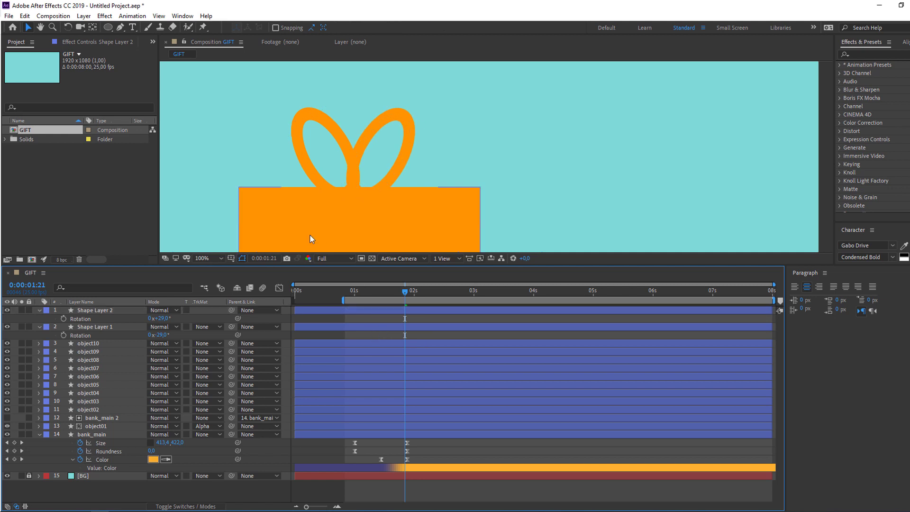
# - Collapse both bow layers' properties and add Trim Paths to Shape Layer 1
pyautogui.scroll(-1, 232, 192)
pyautogui.press('.')
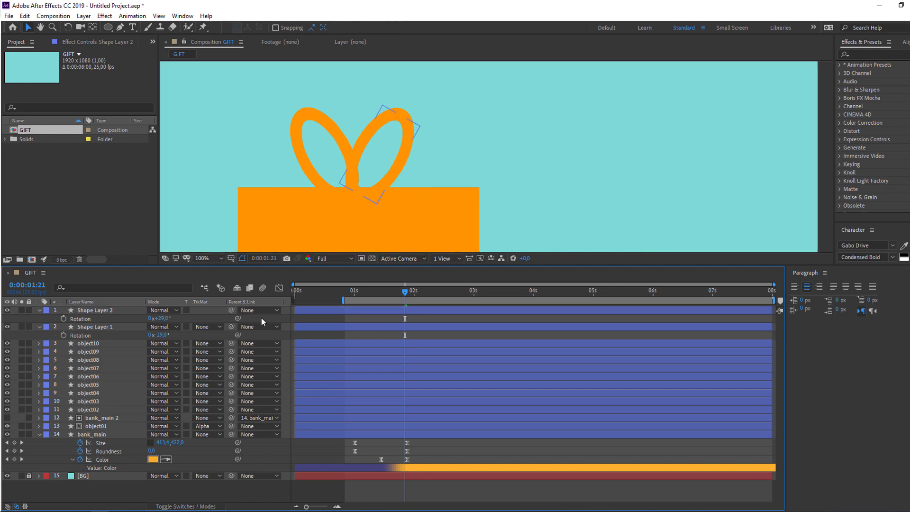
pyautogui.press('u')
pyautogui.click(81, 319)
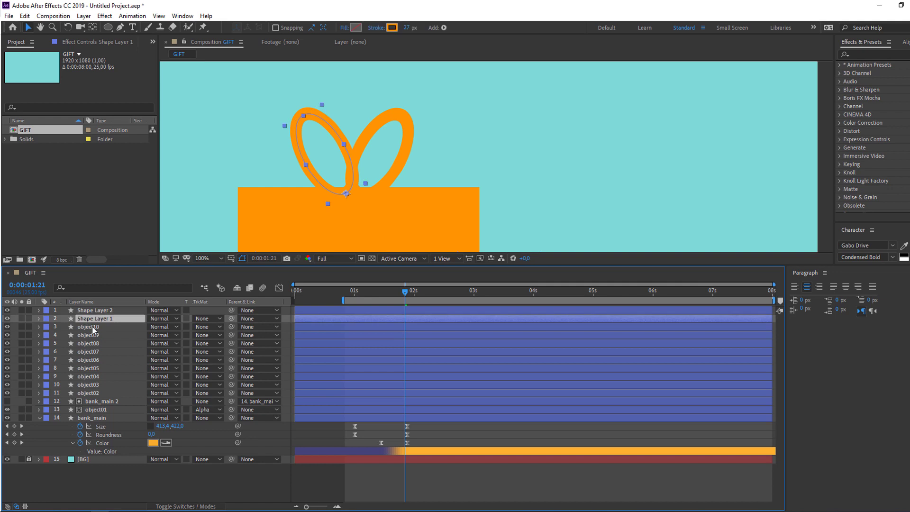
pyautogui.click(444, 27)
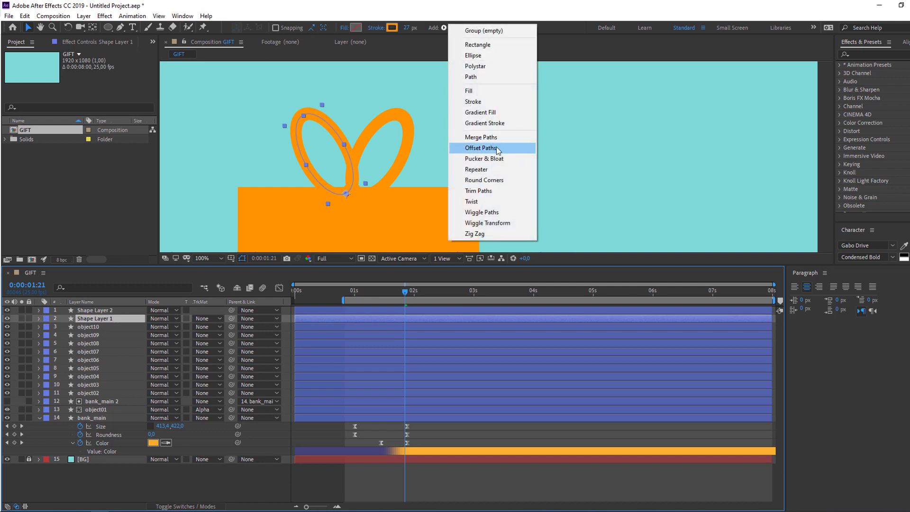
pyautogui.click(490, 192)
pyautogui.click(56, 336)
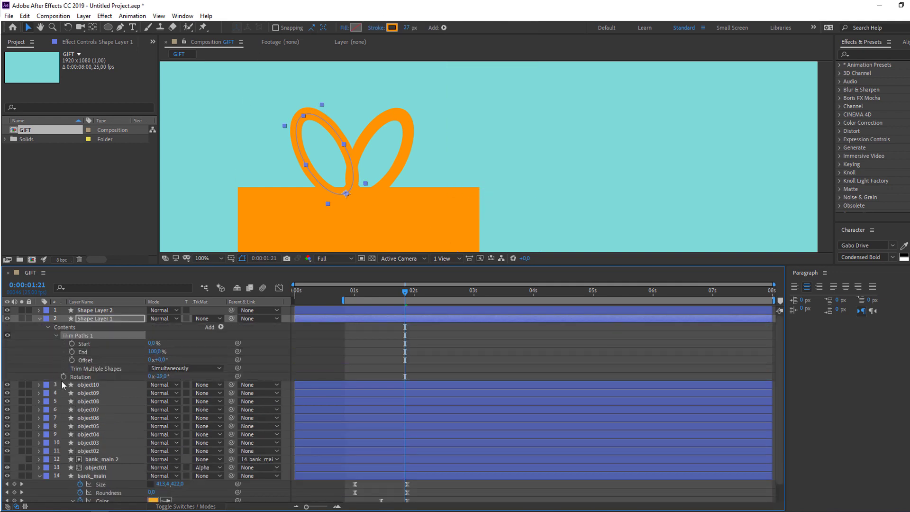
# - Keyframe Shape Layer 1's Trim Paths End from 0% at 0:00:01:21 to 100% at 0:00:02:16 and preview the drawing of the loop
pyautogui.click(71, 352)
pyautogui.click(154, 352)
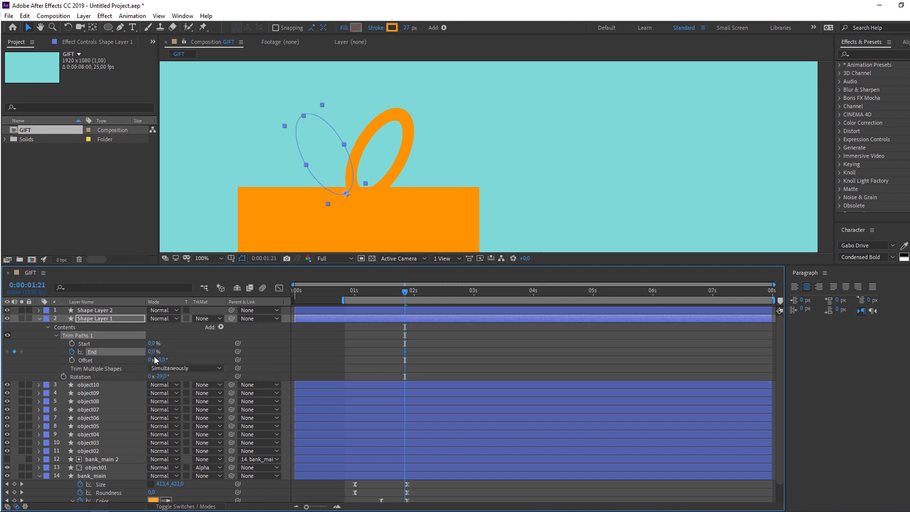
pyautogui.moveTo(427, 290); pyautogui.dragTo(453, 290)
pyautogui.click(154, 351)
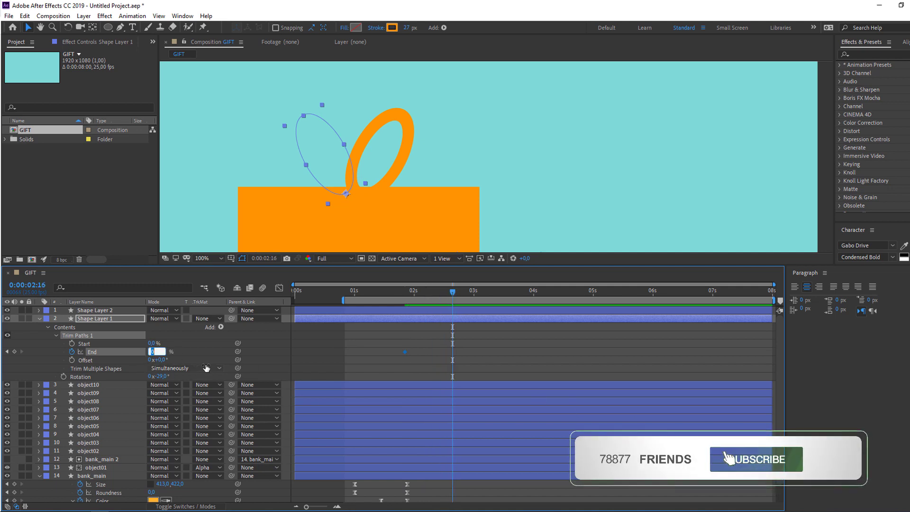
pyautogui.write('100')
pyautogui.press('Return')
pyautogui.moveTo(394, 291); pyautogui.dragTo(416, 297)
pyautogui.click(381, 353)
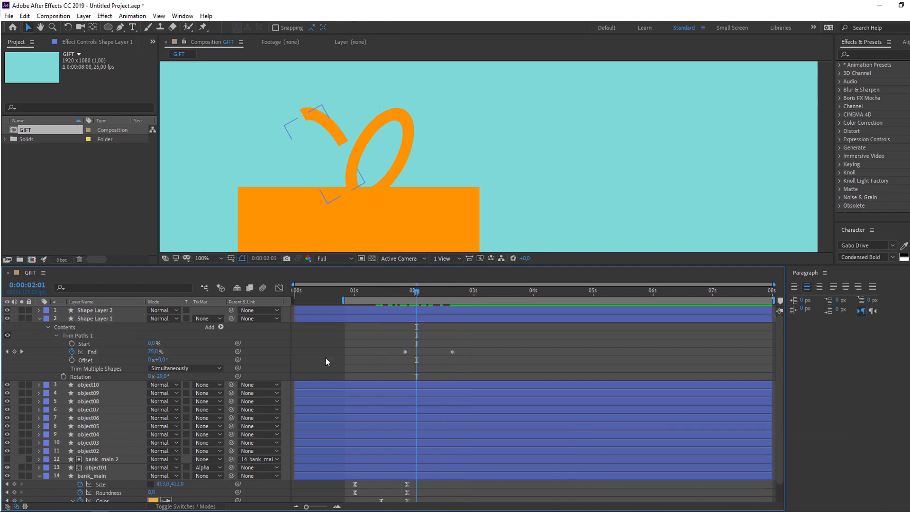
pyautogui.press('space')
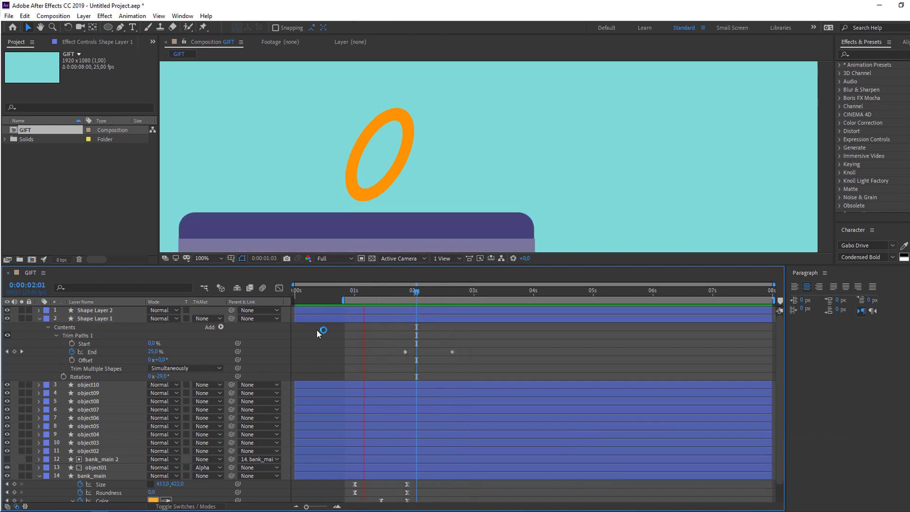
pyautogui.moveTo(411, 295); pyautogui.dragTo(430, 293)
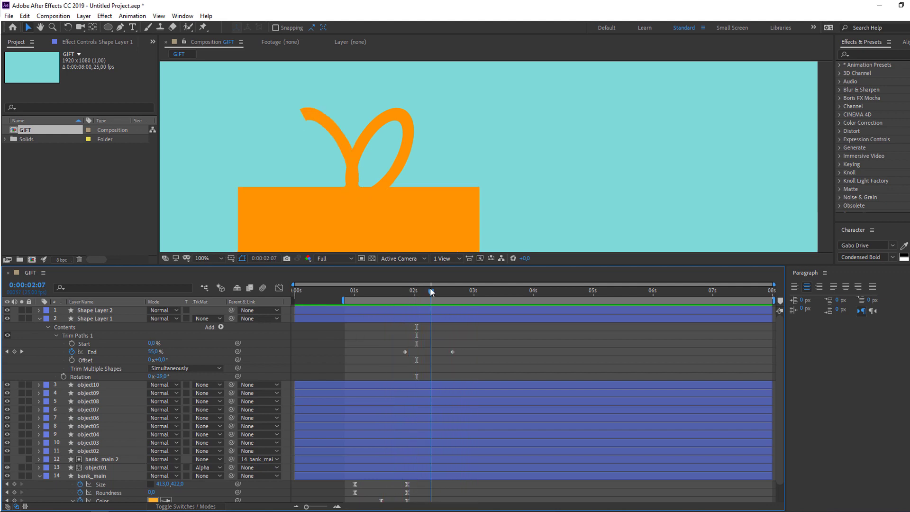
# - Set the Line Cap of Shape Layer 1's stroke to Round Cap
pyautogui.click(88, 319)
pyautogui.click(49, 328)
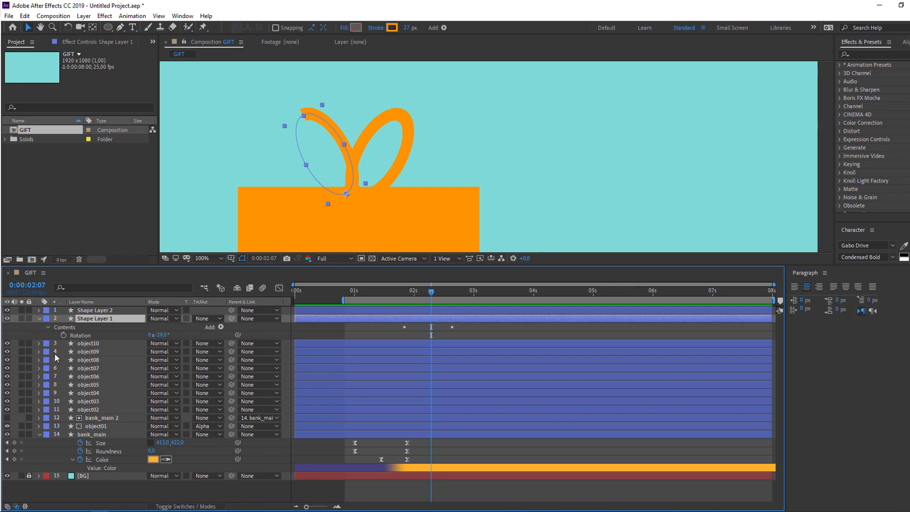
pyautogui.click(56, 336)
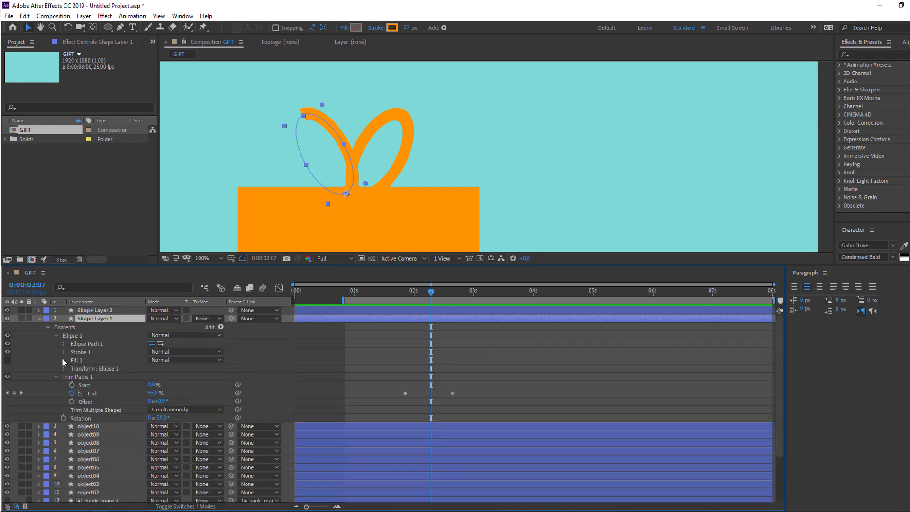
pyautogui.click(65, 353)
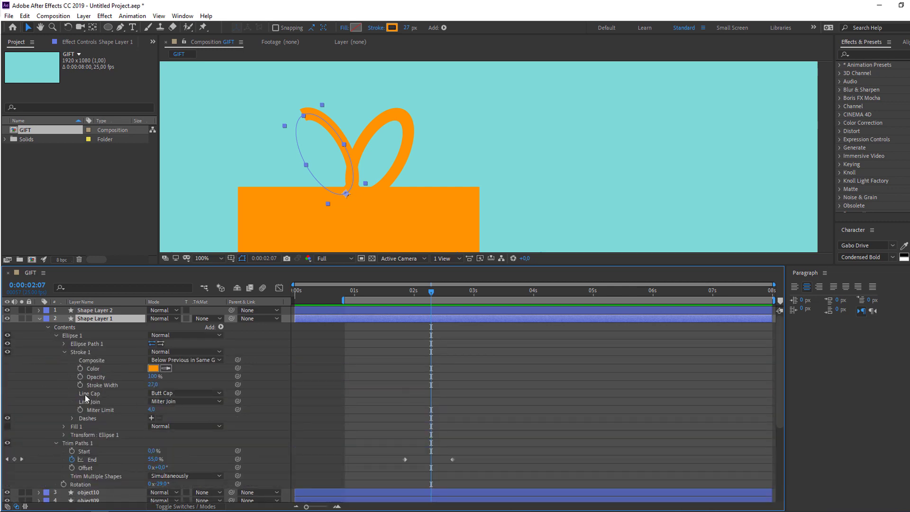
pyautogui.click(84, 394)
pyautogui.click(171, 393)
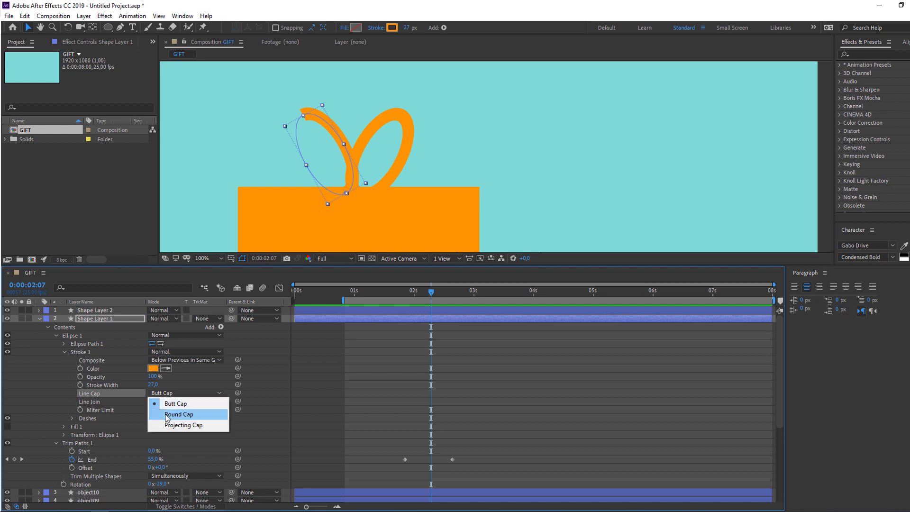
pyautogui.click(166, 417)
pyautogui.click(325, 401)
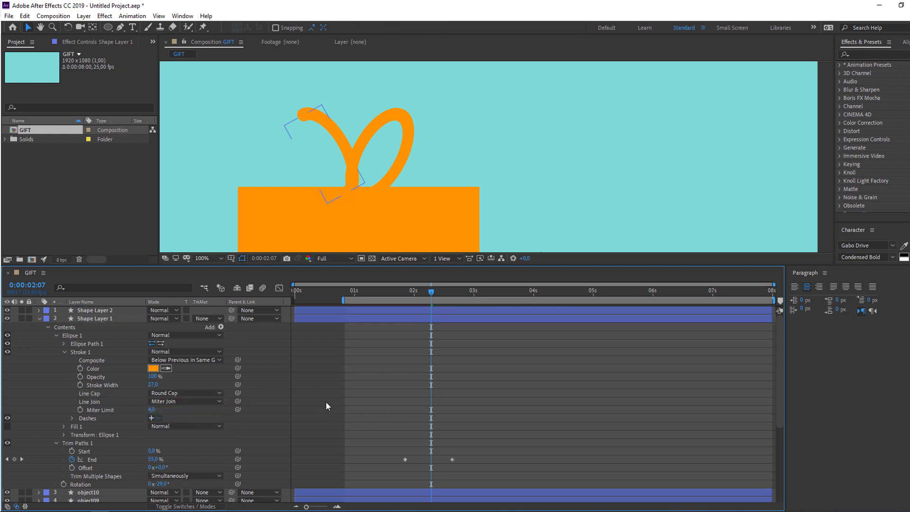
# - Rotate Shape Layer 1 to -203°, reposition it as the bow's left loop, and scrub through its trim animation
pyautogui.click(449, 314)
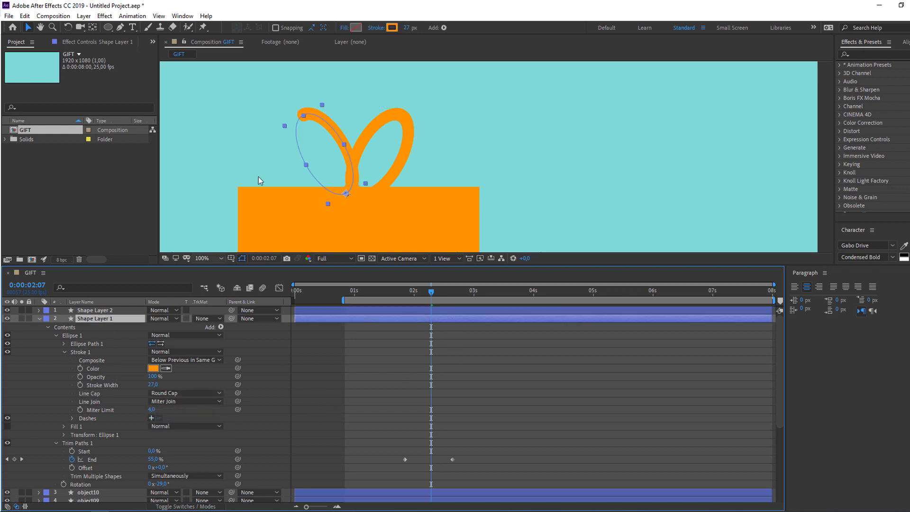
pyautogui.press('r')
pyautogui.moveTo(161, 326); pyautogui.dragTo(78, 326)
pyautogui.moveTo(353, 219); pyautogui.dragTo(297, 133)
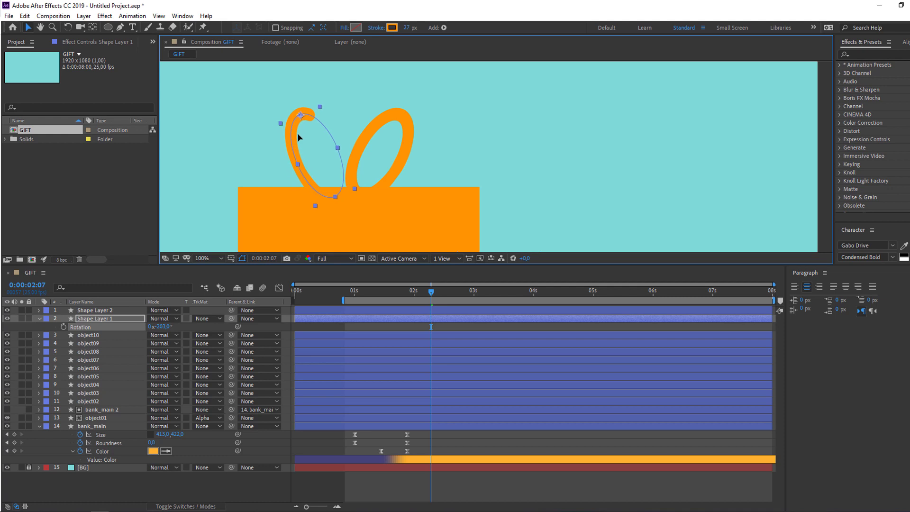
pyautogui.moveTo(392, 291); pyautogui.dragTo(456, 278)
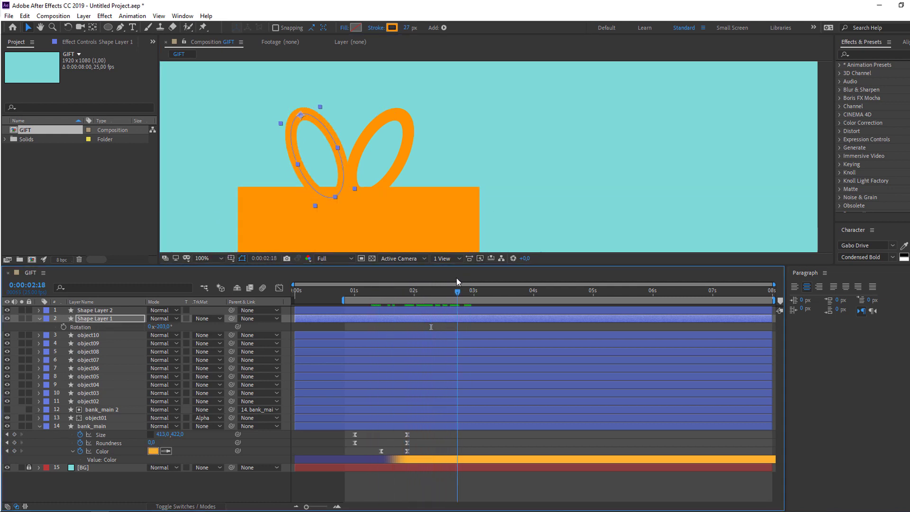
# - Apply Easy Ease to Shape Layer 1's End keyframes and start the layer with its animation at 0:00:01:22
pyautogui.press('u')
pyautogui.moveTo(420, 295); pyautogui.dragTo(404, 294)
pyautogui.moveTo(475, 329); pyautogui.dragTo(398, 333)
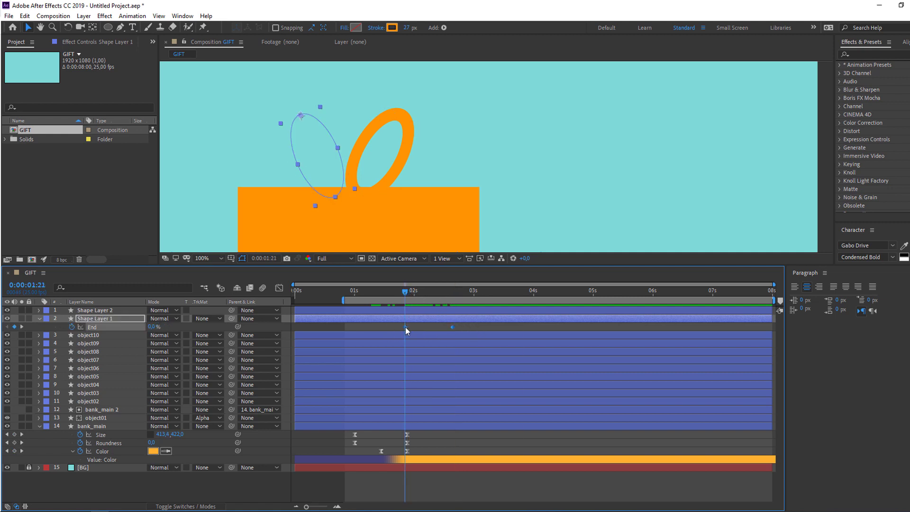
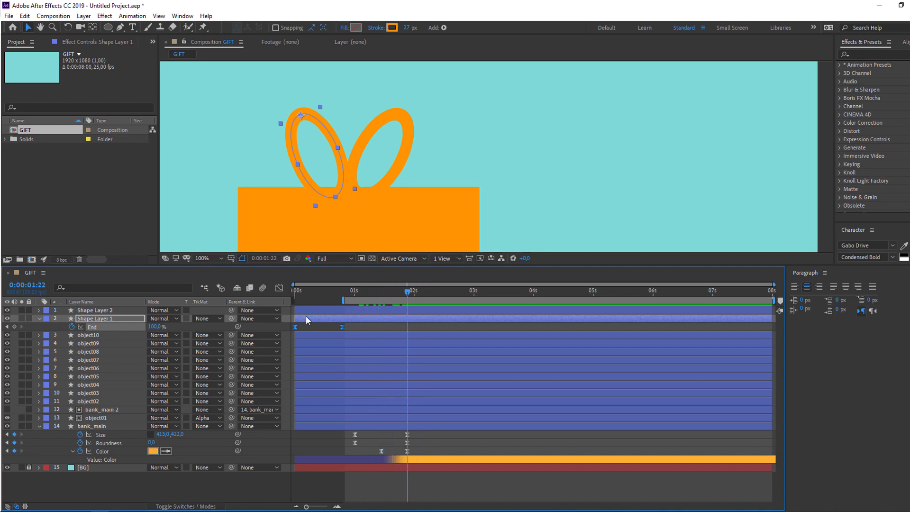
pyautogui.press('[')
pyautogui.press(',')
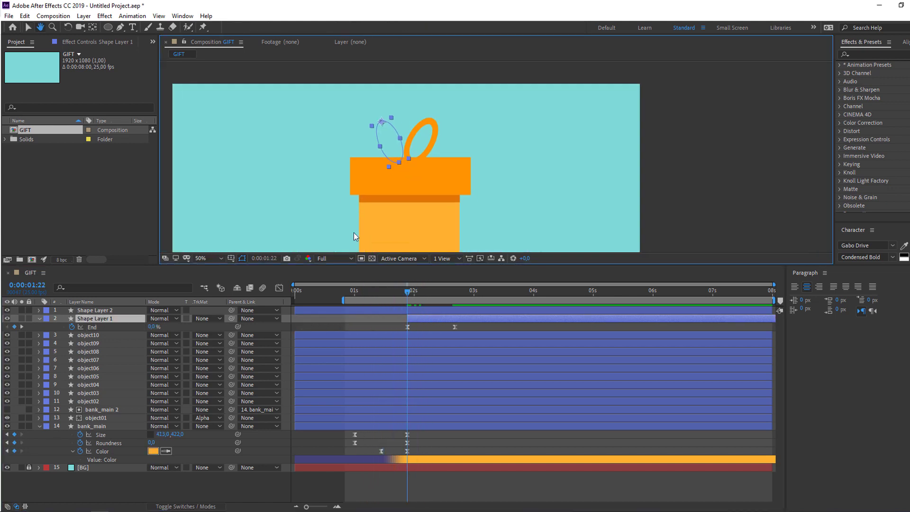
# - Move the start of Shape Layer 1 to 0:00:01:17, spread its End keyframes further apart and preview the loop drawing on
pyautogui.moveTo(386, 297); pyautogui.dragTo(440, 291)
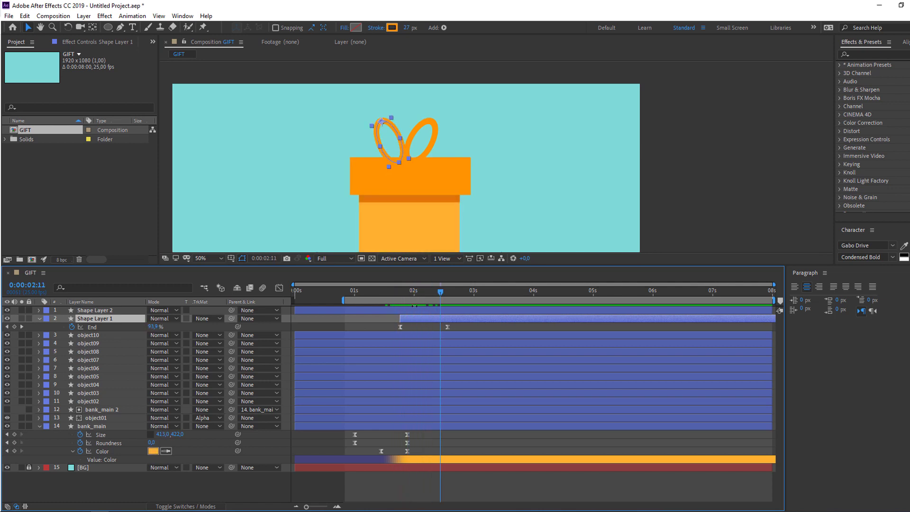
pyautogui.moveTo(403, 319); pyautogui.dragTo(393, 319)
pyautogui.click(375, 325)
pyautogui.press('space')
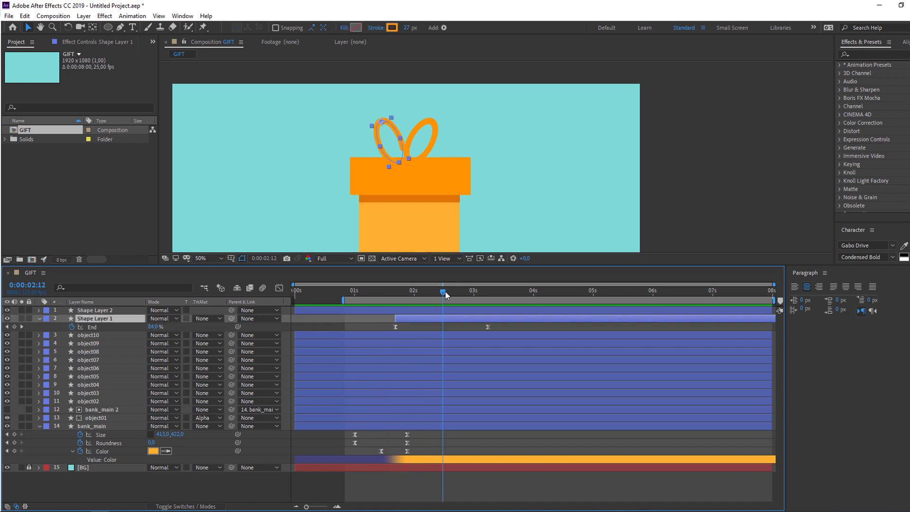
# - Copy Shape Layer 1's End trim animation to Shape Layer 2 and start that layer at 0:00:01:17
pyautogui.moveTo(446, 295); pyautogui.dragTo(396, 293)
pyautogui.click(91, 327)
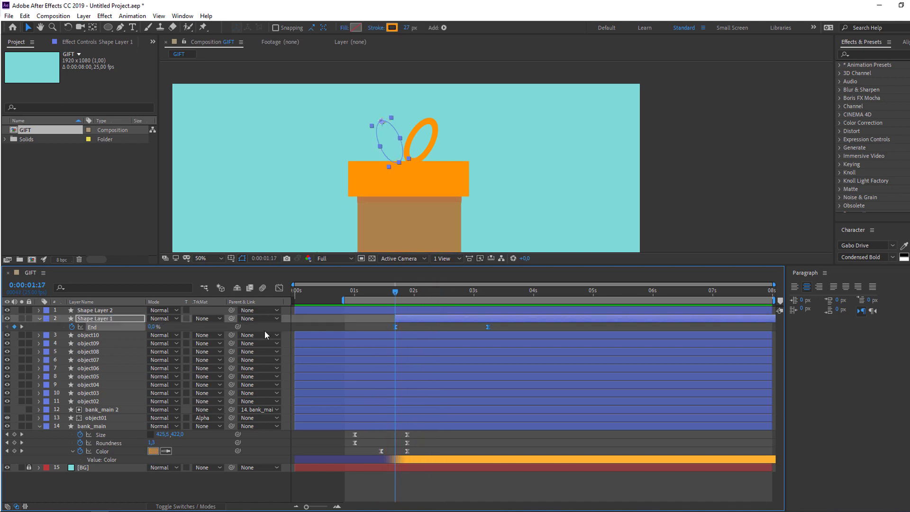
pyautogui.click(306, 310)
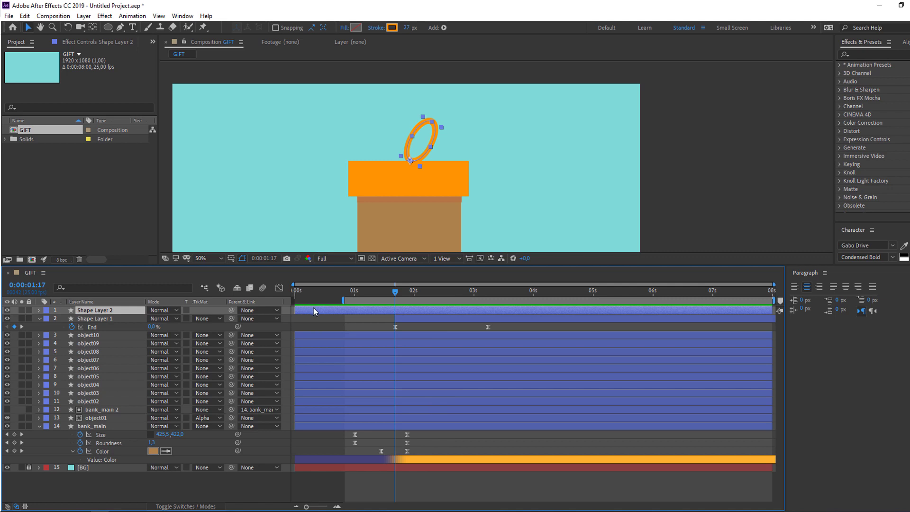
pyautogui.moveTo(312, 310); pyautogui.dragTo(398, 314)
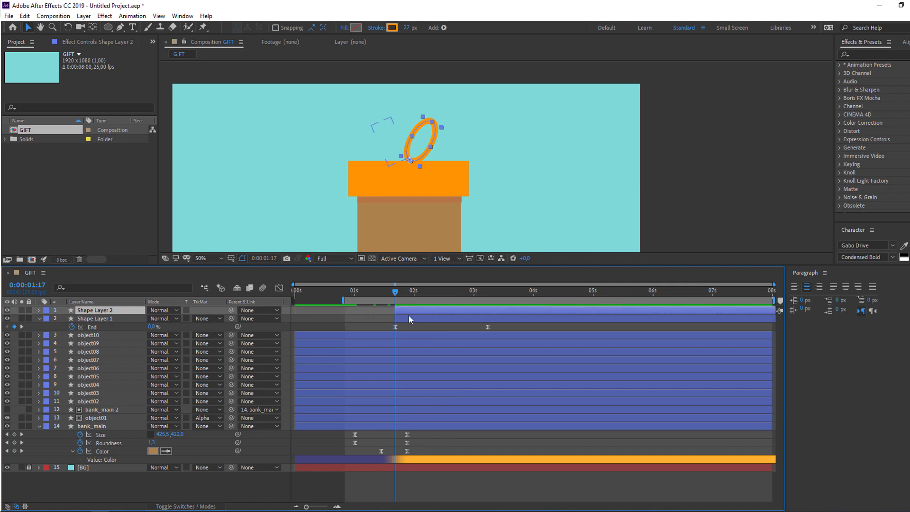
pyautogui.click(410, 315)
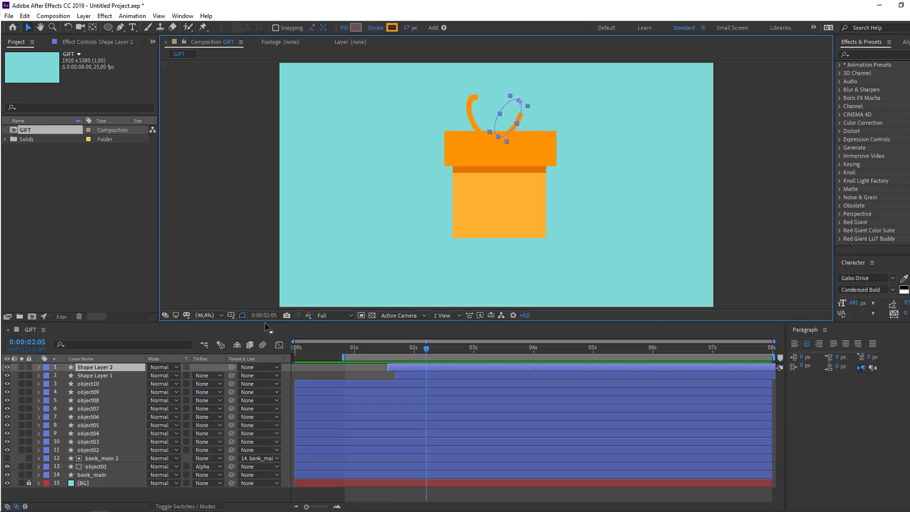
# - At 0:00:00:12, draw a wide, very flat ellipse just beneath the bank card on a new shape layer
pyautogui.moveTo(303, 352); pyautogui.dragTo(408, 356)
pyautogui.moveTo(337, 323); pyautogui.dragTo(338, 240)
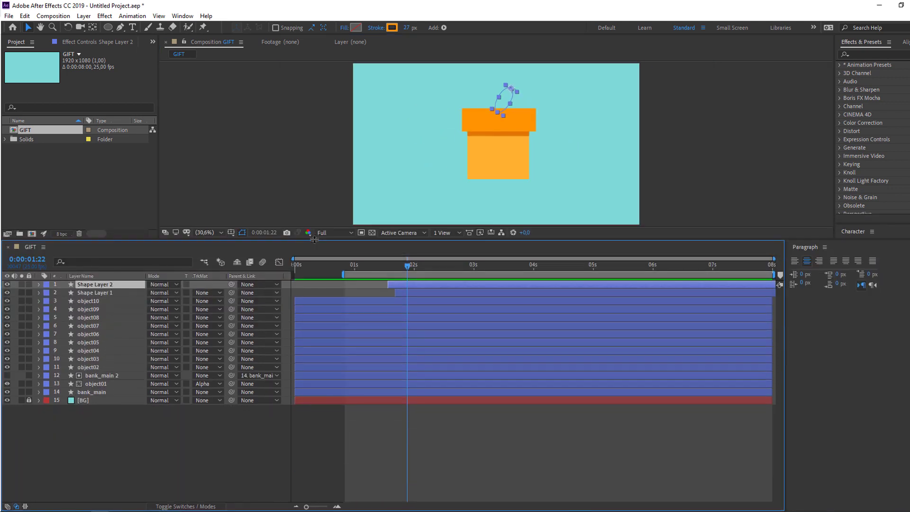
pyautogui.click(139, 463)
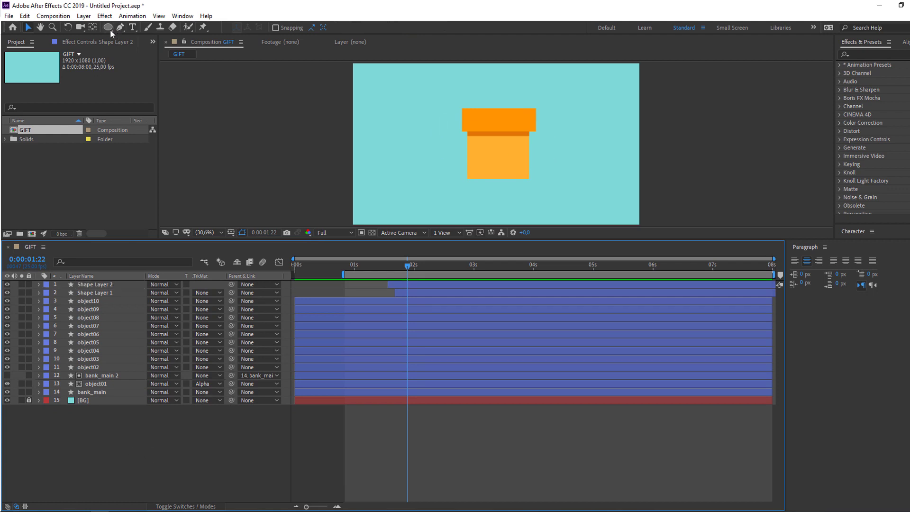
pyautogui.moveTo(110, 29); pyautogui.dragTo(142, 48)
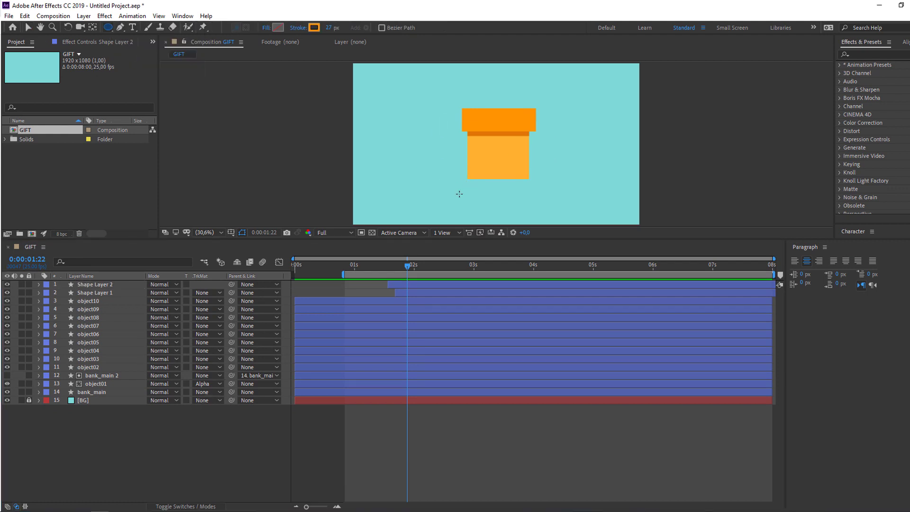
pyautogui.moveTo(372, 267); pyautogui.dragTo(323, 266)
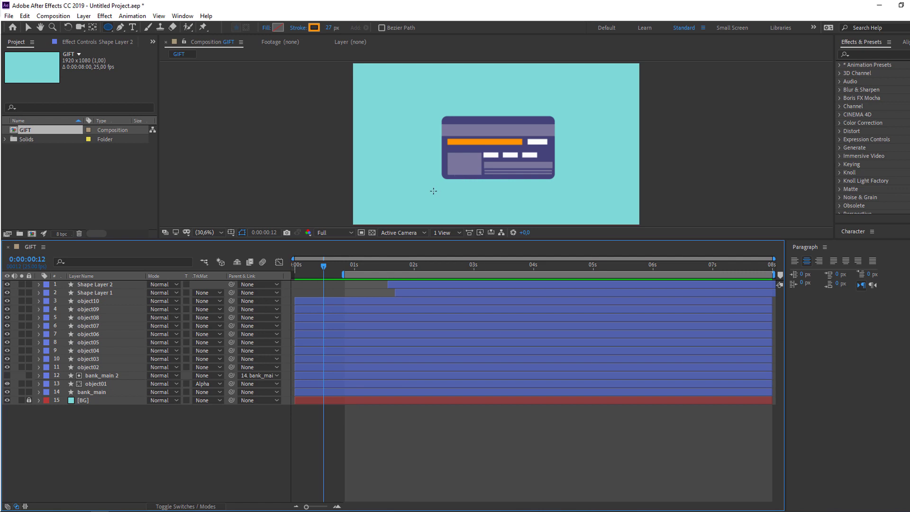
pyautogui.moveTo(433, 191); pyautogui.dragTo(567, 195)
# - Remove the flat ellipse's stroke and fill it with 61C5C1, a darker shade sampled from the background
pyautogui.click(298, 27)
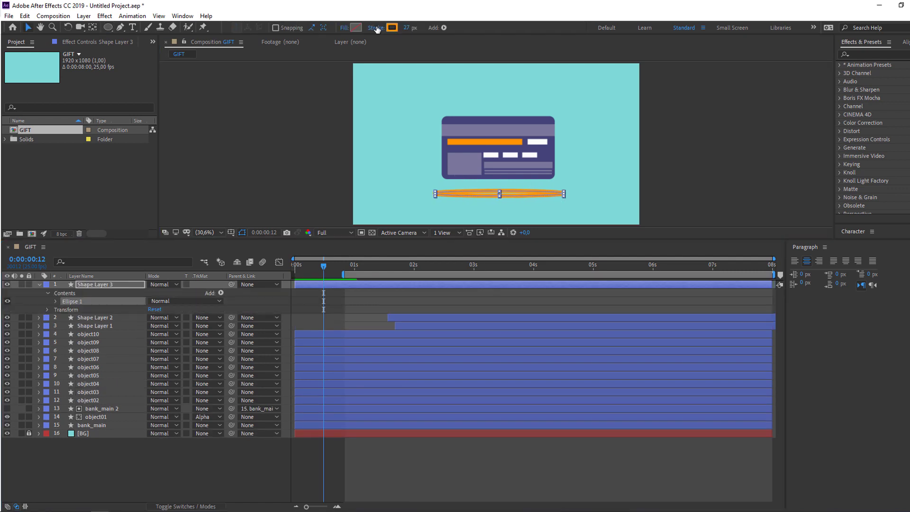
pyautogui.click(246, 205)
pyautogui.click(278, 262)
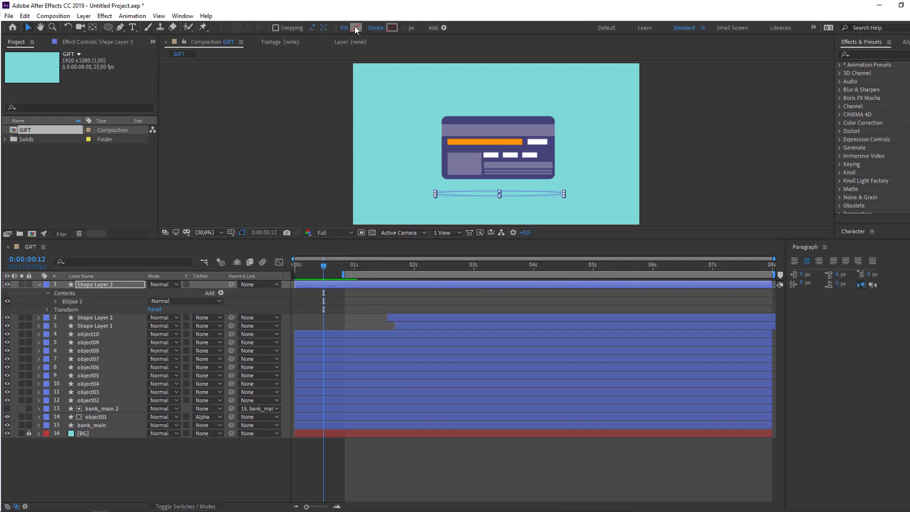
pyautogui.click(355, 27)
pyautogui.click(249, 253)
pyautogui.click(385, 201)
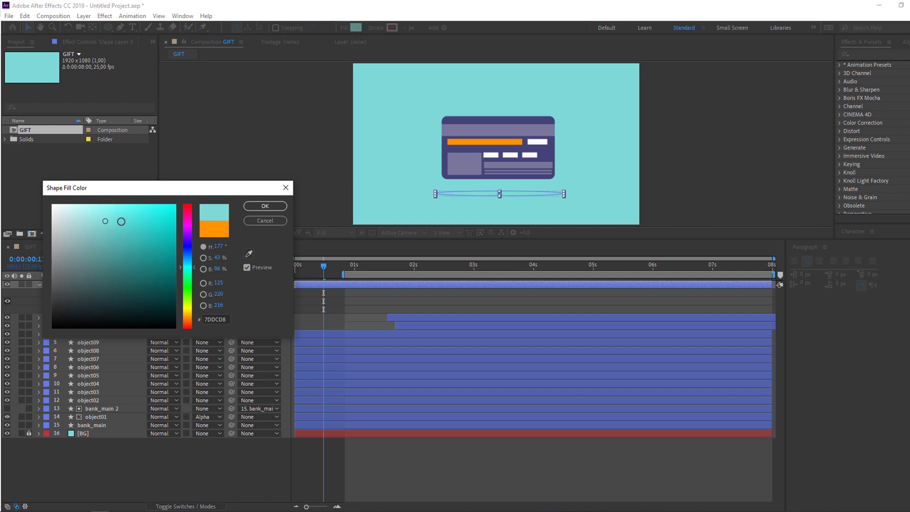
pyautogui.moveTo(106, 225); pyautogui.dragTo(113, 232)
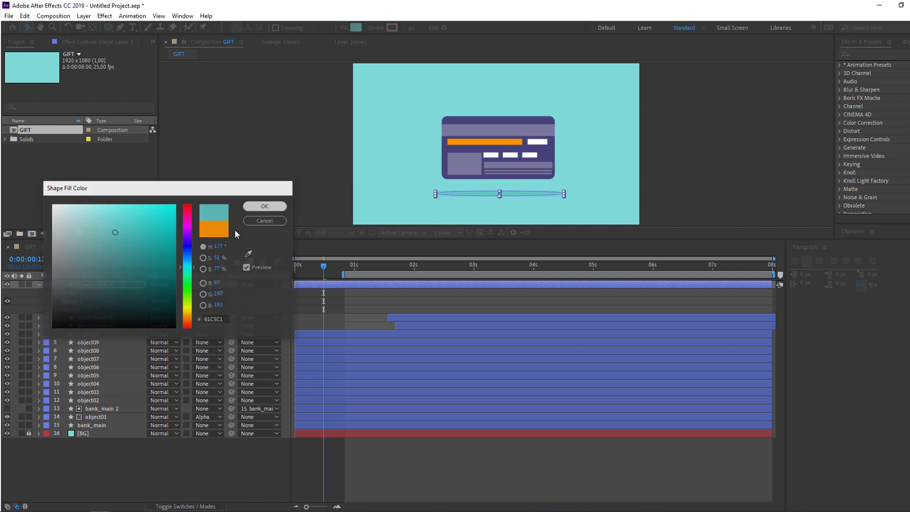
pyautogui.click(265, 206)
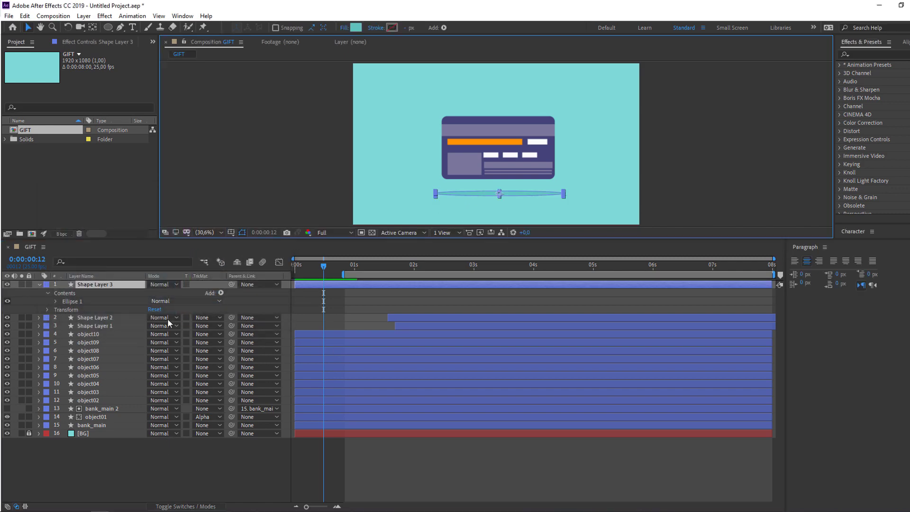
# - Rename the flat ellipse's layer as shadow
pyautogui.click(39, 284)
pyautogui.click(114, 291)
pyautogui.click(118, 285)
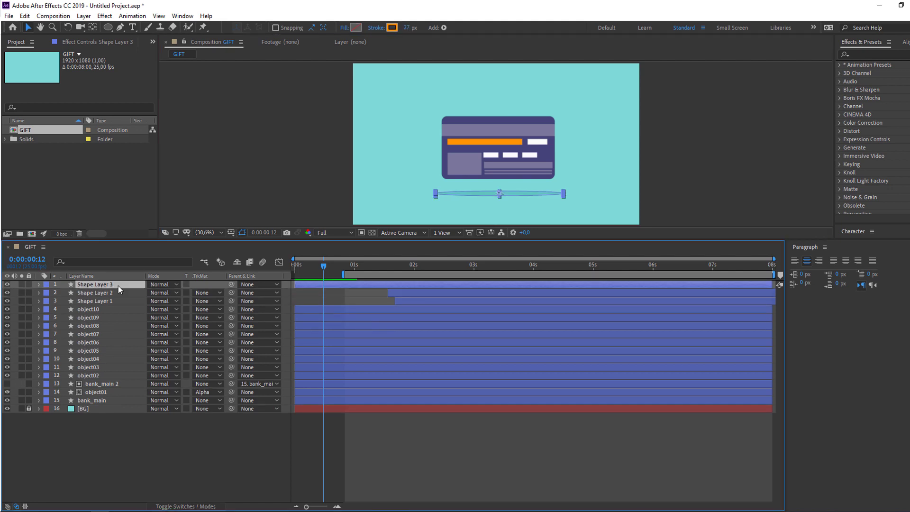
pyautogui.press('Return')
pyautogui.write('shadow')
pyautogui.press('Return')
pyautogui.click(126, 460)
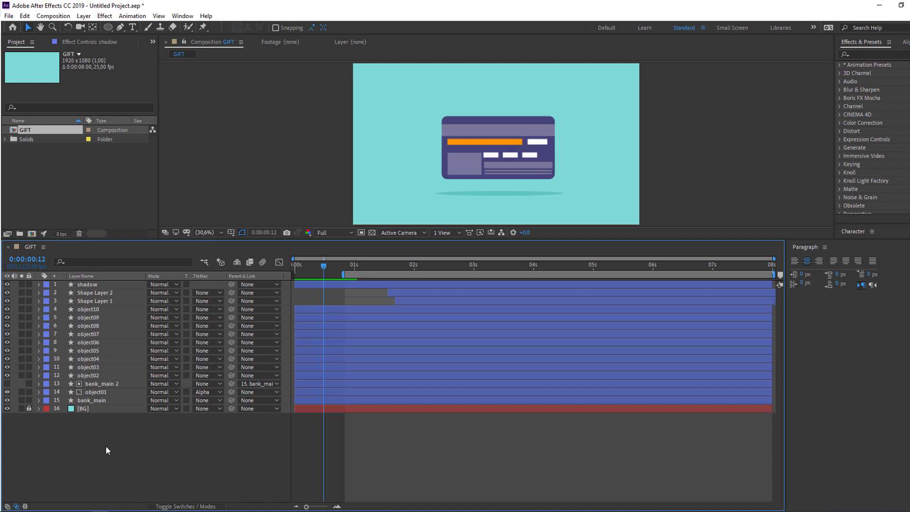
# - Add a new shape layer and draw a short horizontal Pen tool line in the composition's upper-left area
pyautogui.rightClick(94, 458)
pyautogui.moveTo(161, 349)
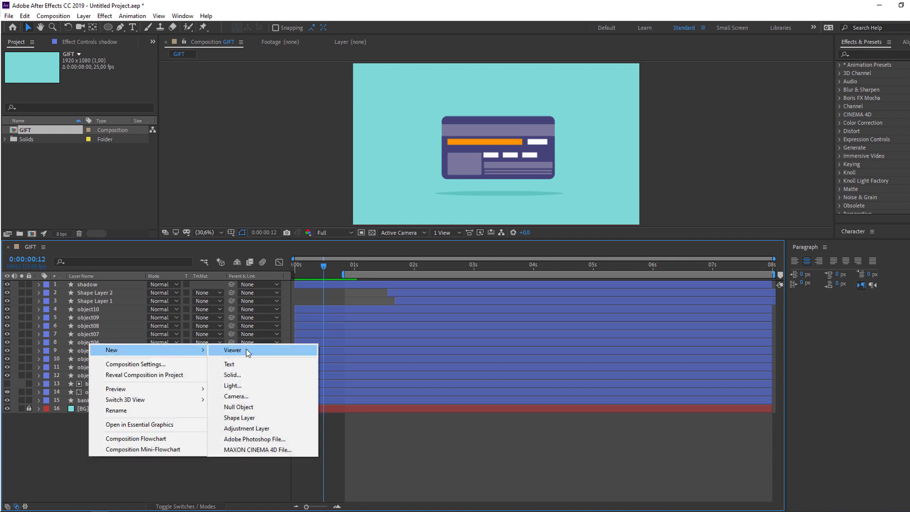
pyautogui.click(229, 418)
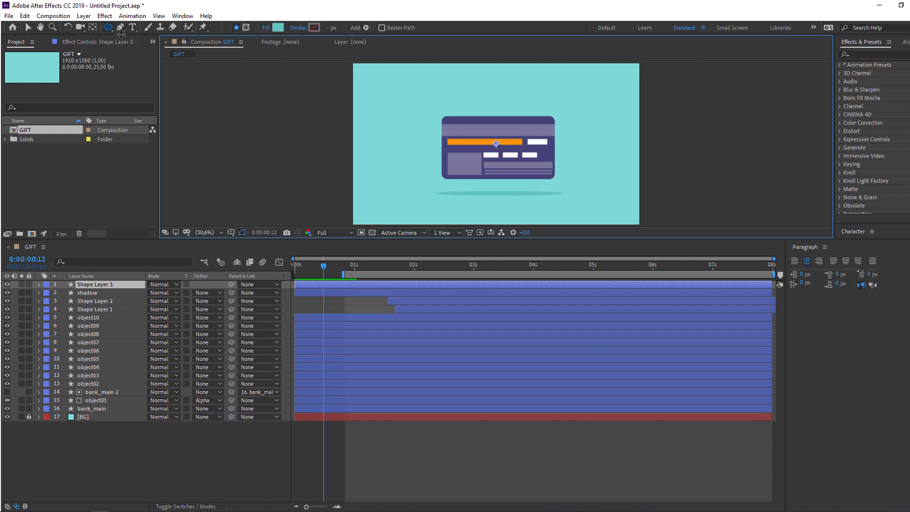
pyautogui.moveTo(122, 29); pyautogui.dragTo(142, 35)
pyautogui.click(374, 86)
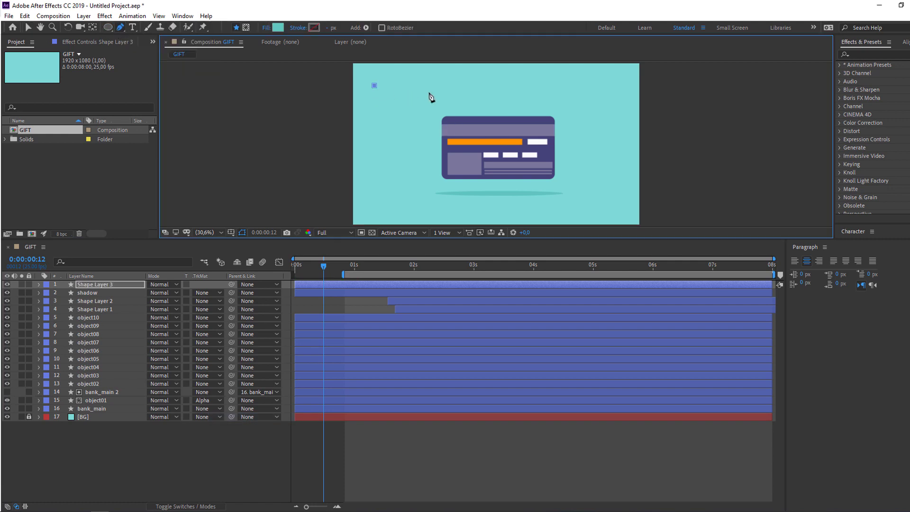
# - Set the line's fill to none and its stroke color to the shadow's 61C5C1
pyautogui.click(266, 27)
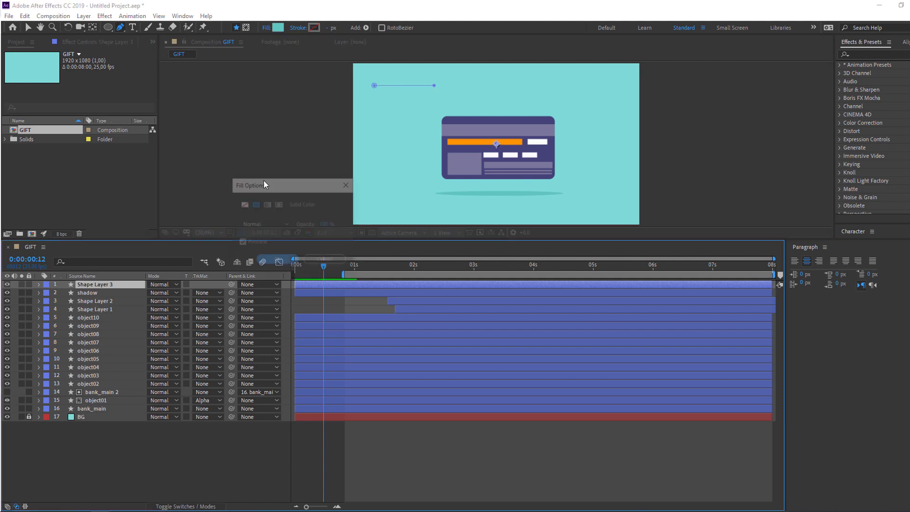
pyautogui.click(243, 206)
pyautogui.click(277, 262)
pyautogui.click(314, 28)
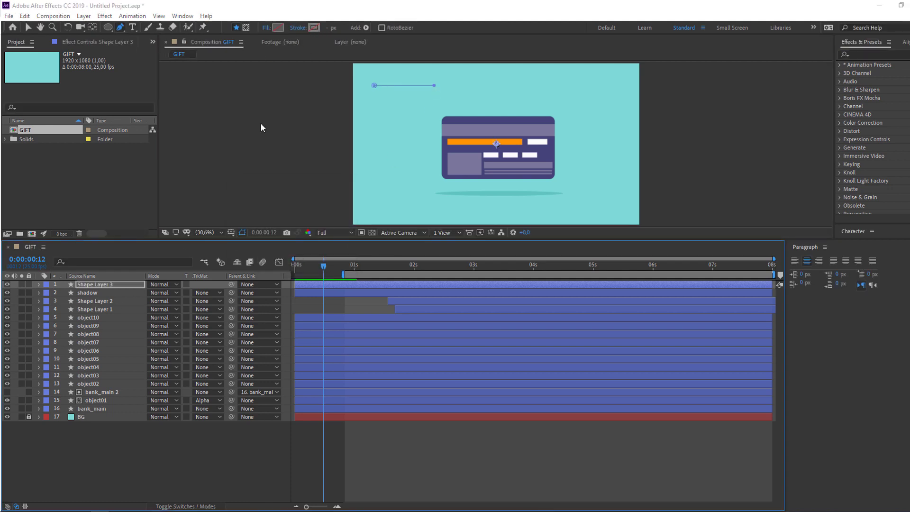
pyautogui.click(249, 253)
pyautogui.click(421, 146)
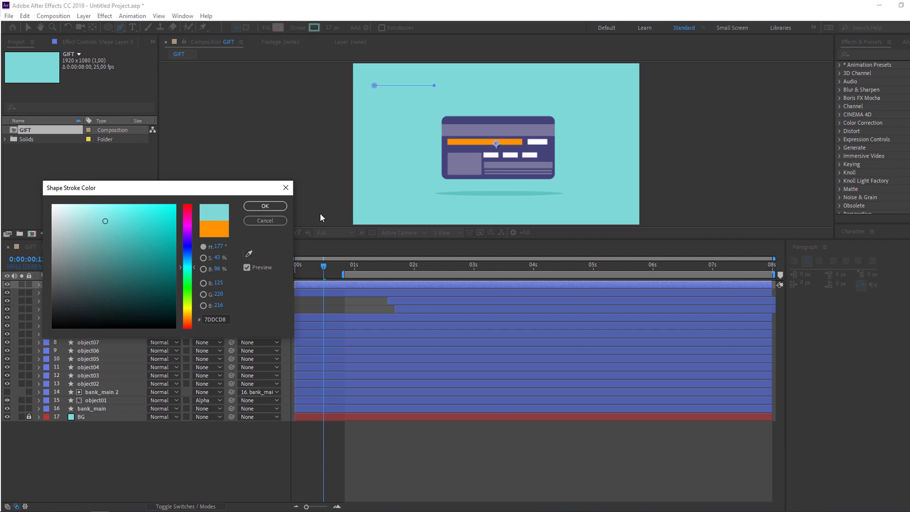
pyautogui.click(249, 254)
pyautogui.click(504, 196)
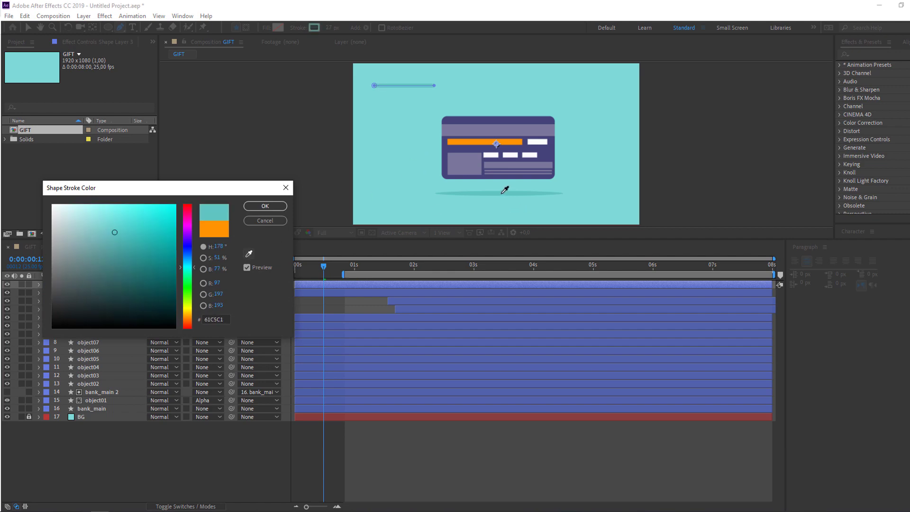
pyautogui.click(265, 205)
pyautogui.click(185, 451)
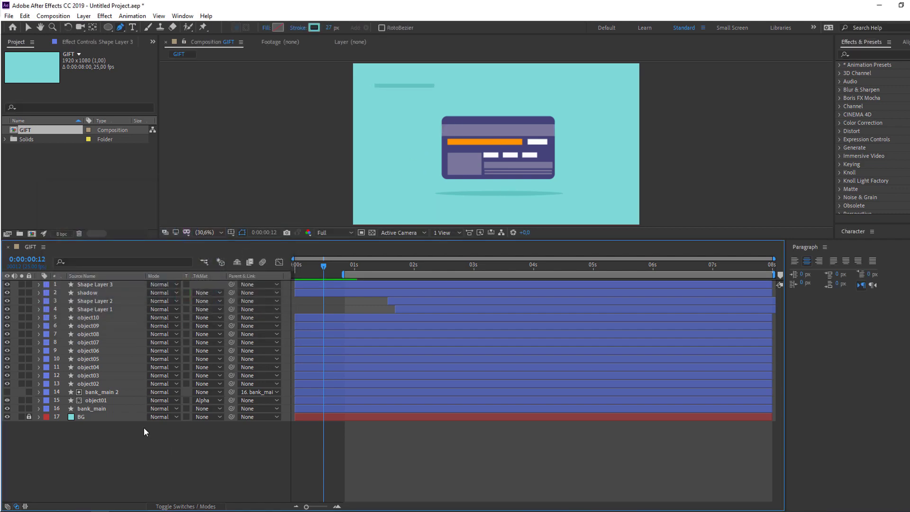
# - Set the Line Cap of Shape Layer 3's stroke to Round Cap
pyautogui.click(94, 284)
pyautogui.click(39, 285)
pyautogui.click(48, 292)
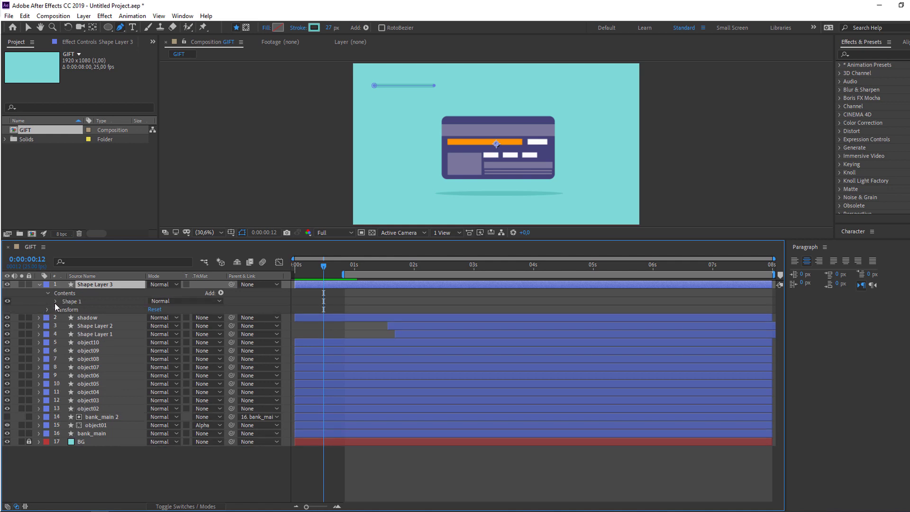
pyautogui.click(56, 301)
pyautogui.click(64, 318)
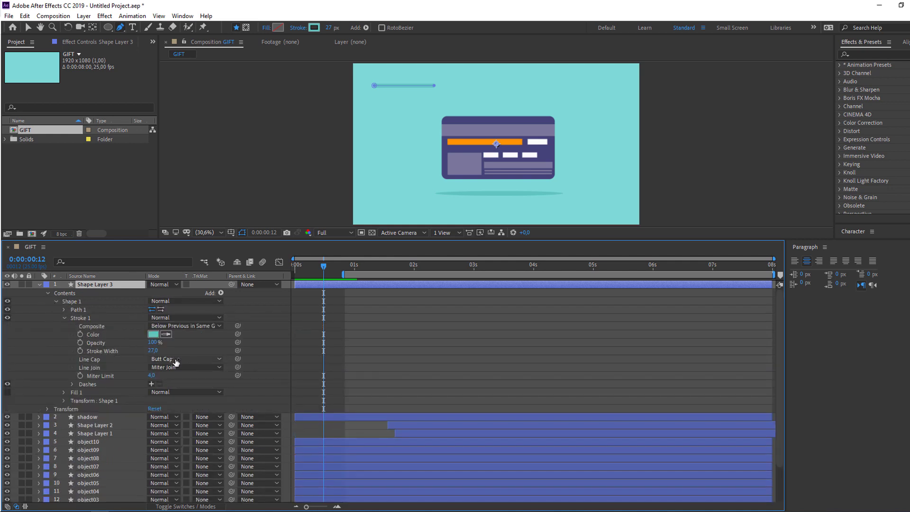
pyautogui.click(171, 359)
pyautogui.click(184, 380)
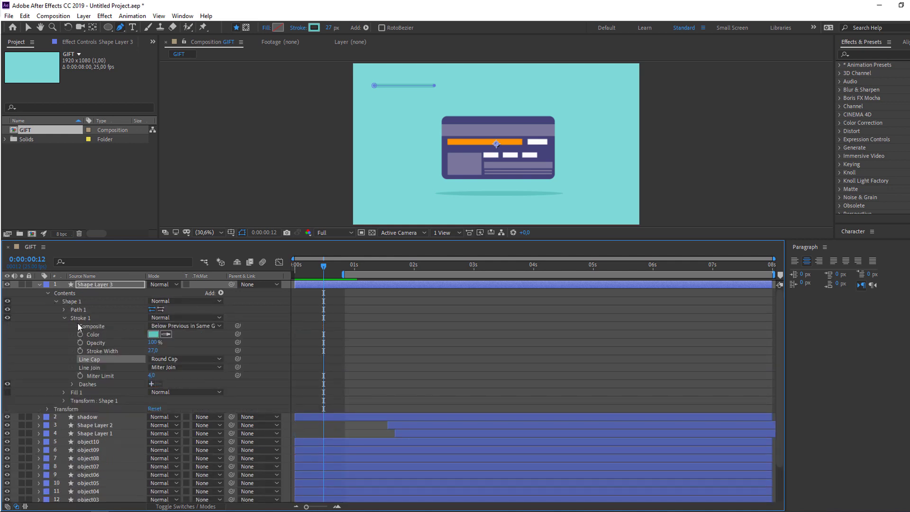
pyautogui.click(39, 284)
# - Shorten the rounded background line by moving its right endpoint inward
pyautogui.scroll(4, 432, 135)
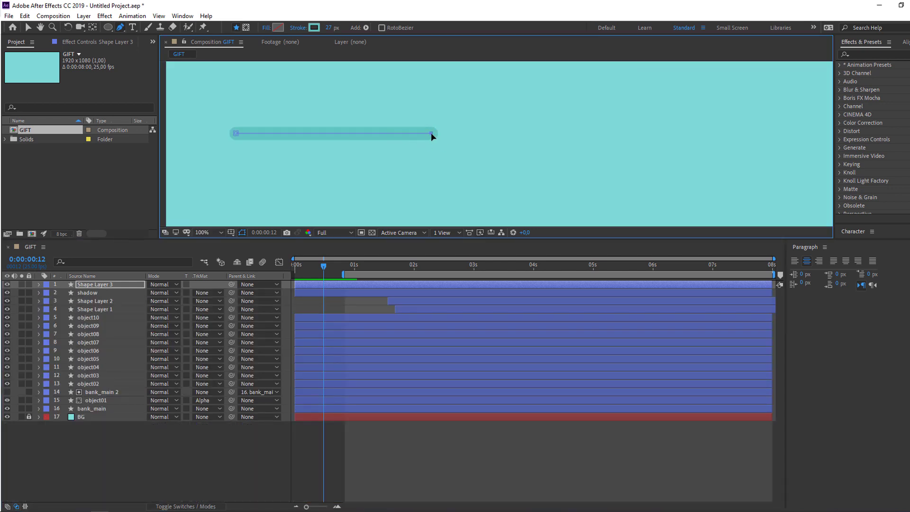
pyautogui.moveTo(432, 134); pyautogui.dragTo(393, 134)
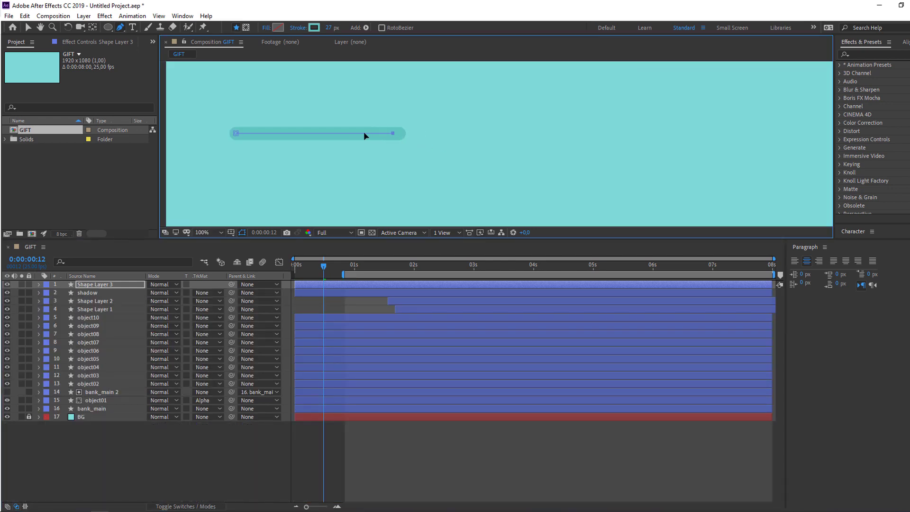
pyautogui.click(205, 437)
pyautogui.scroll(-3, 392, 166)
pyautogui.press('v')
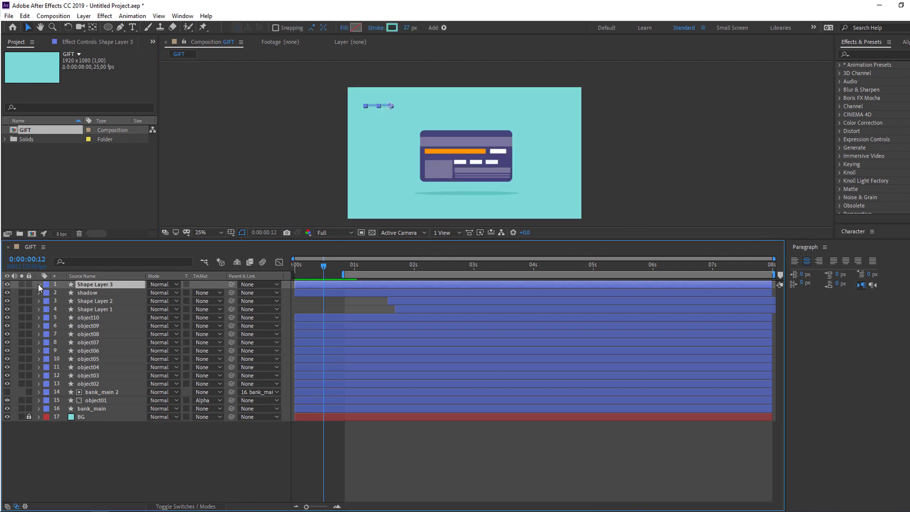
# - Duplicate Shape 1 inside Shape Layer 3 and offset the copy below and to the right of the original line
pyautogui.click(39, 284)
pyautogui.click(62, 317)
pyautogui.click(56, 301)
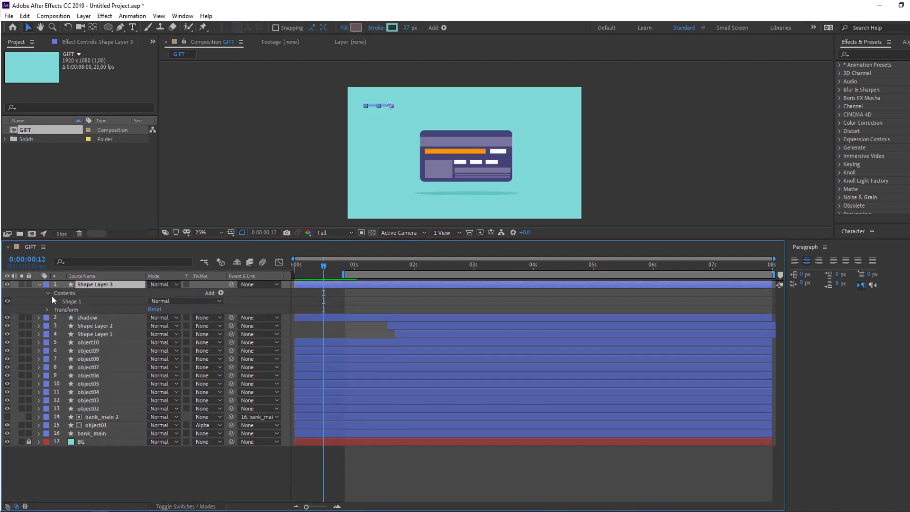
pyautogui.click(64, 294)
pyautogui.click(74, 303)
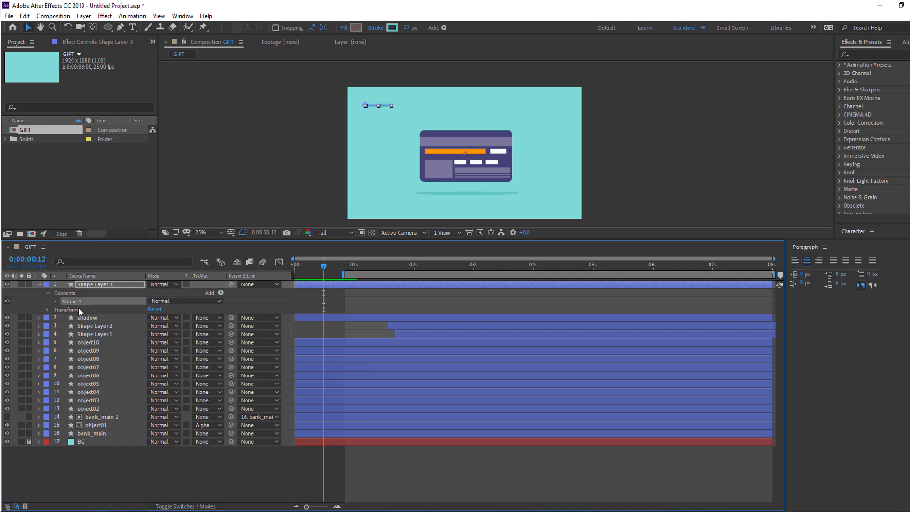
pyautogui.hotkey('ctrl', 'd')
pyautogui.hotkey('shift', 'Down')
pyautogui.hotkey('shift', 'Down')
pyautogui.hotkey('shift', 'Down')
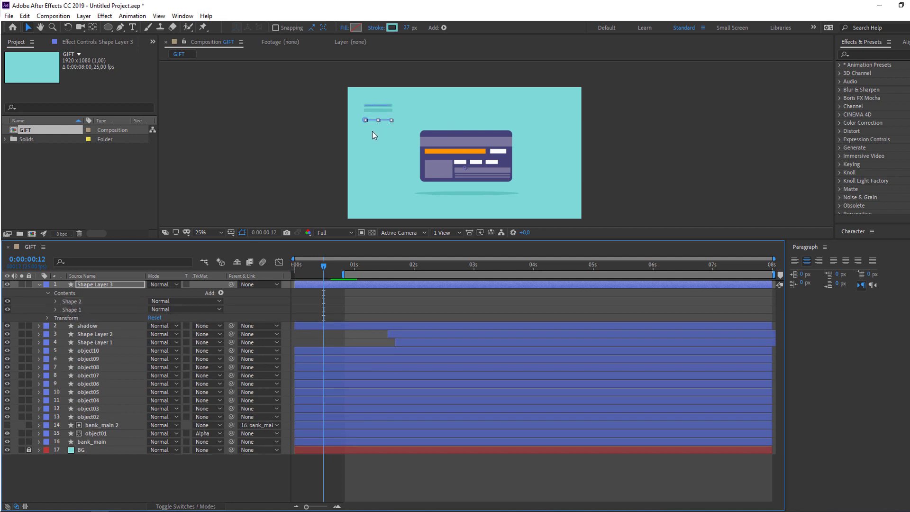
pyautogui.hotkey('shift', 'Right')
pyautogui.hotkey('shift', 'Right')
pyautogui.hotkey('shift', 'Right')
pyautogui.hotkey('shift', 'Right')
pyautogui.click(74, 309)
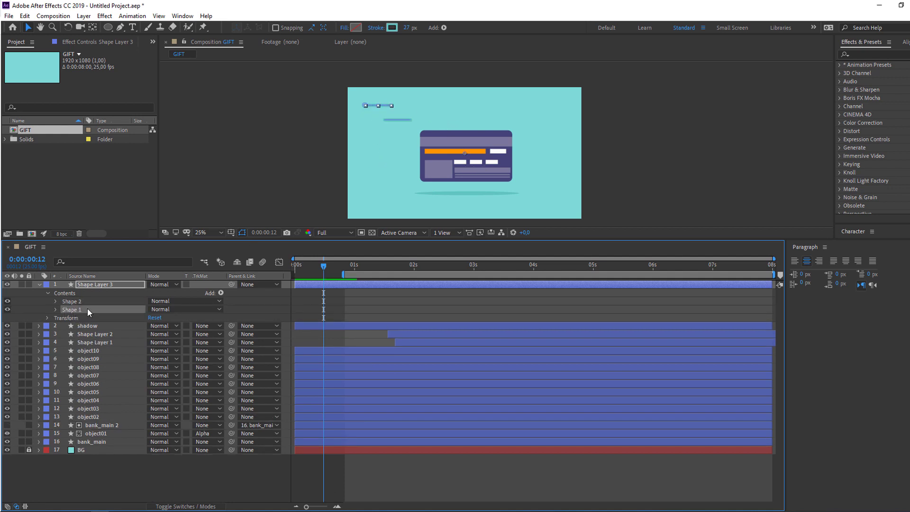
# - Duplicate both background lines inside Shape Layer 3 and move the copies straight down to form a second row pair
pyautogui.keyDown('shift'); pyautogui.click(97, 302); pyautogui.keyUp('shift')
pyautogui.hotkey('ctrl', 'd')
pyautogui.hotkey('shift', 'Down')
pyautogui.hotkey('shift', 'Down')
pyautogui.hotkey('shift', 'Down')
pyautogui.hotkey('shift', 'Down')
pyautogui.hotkey('shift', 'Down')
pyautogui.hotkey('shift', 'Down')
pyautogui.hotkey('shift', 'Down')
pyautogui.hotkey('shift', 'Down')
pyautogui.hotkey('shift', 'Down')
pyautogui.hotkey('shift', 'Down')
pyautogui.hotkey('shift', 'Down')
pyautogui.hotkey('shift', 'Down')
pyautogui.hotkey('shift', 'Down')
pyautogui.hotkey('shift', 'Down')
pyautogui.hotkey('shift', 'Down')
pyautogui.hotkey('shift', 'Down')
pyautogui.hotkey('shift', 'Down')
pyautogui.hotkey('shift', 'Down')
pyautogui.hotkey('shift', 'Down')
pyautogui.hotkey('shift', 'Down')
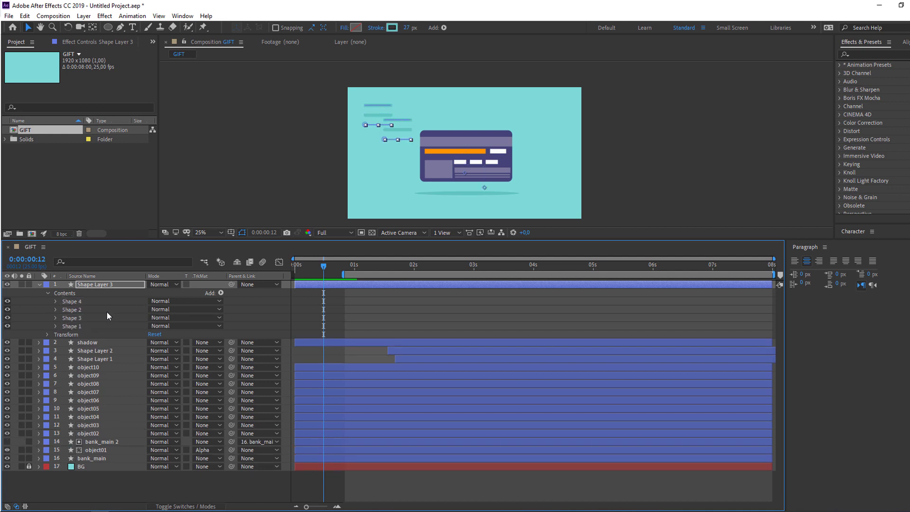
# - Duplicate the four background lines, Shape 1 through Shape 4, and shift the copies right to form a second column group
pyautogui.click(70, 325)
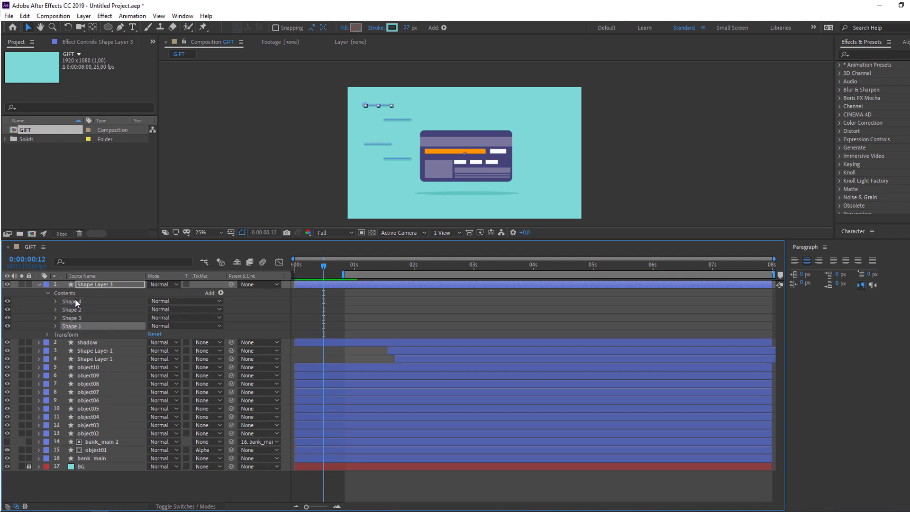
pyautogui.keyDown('shift'); pyautogui.click(75, 300); pyautogui.keyUp('shift')
pyautogui.hotkey('ctrl', 'd')
pyautogui.hotkey('shift', 'Right')
pyautogui.hotkey('shift', 'Right')
pyautogui.hotkey('shift', 'Right')
pyautogui.hotkey('shift', 'Right')
pyautogui.hotkey('shift', 'Right')
pyautogui.hotkey('shift', 'Right')
pyautogui.hotkey('shift', 'Right')
pyautogui.hotkey('shift', 'Right')
pyautogui.hotkey('shift', 'Right')
pyautogui.hotkey('shift', 'Right')
pyautogui.hotkey('shift', 'Right')
pyautogui.hotkey('shift', 'Right')
pyautogui.hotkey('shift', 'Right')
pyautogui.hotkey('shift', 'Right')
pyautogui.hotkey('shift', 'Right')
pyautogui.hotkey('shift', 'Right')
pyautogui.hotkey('shift', 'Right')
pyautogui.hotkey('shift', 'Right')
pyautogui.hotkey('shift', 'Right')
pyautogui.hotkey('shift', 'Right')
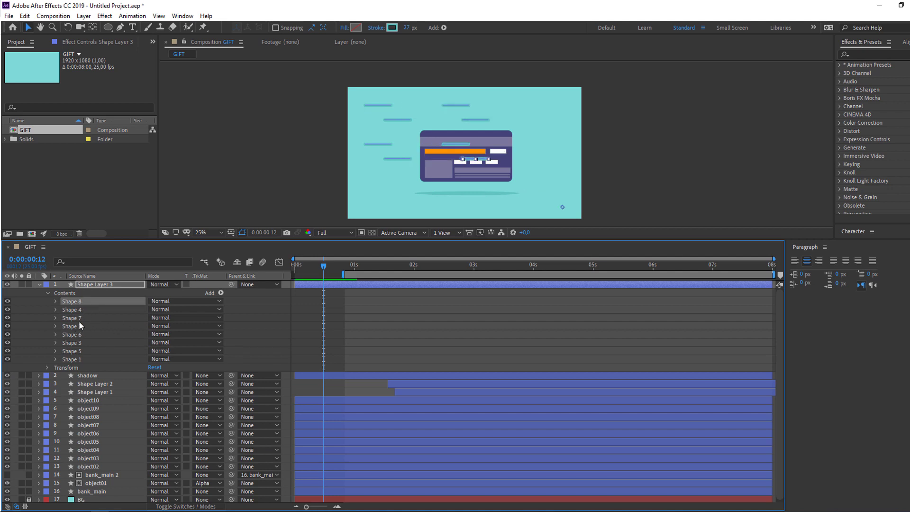
# - Duplicate all eight background lines and shift the copies right so the pattern extends past the frame's right edge
pyautogui.keyDown('shift'); pyautogui.click(75, 356); pyautogui.keyUp('shift')
pyautogui.hotkey('ctrl', 'd')
pyautogui.hotkey('shift', 'Right')
pyautogui.hotkey('shift', 'Right')
pyautogui.hotkey('shift', 'Right')
pyautogui.hotkey('shift', 'Right')
pyautogui.hotkey('shift', 'Right')
pyautogui.hotkey('shift', 'Right')
pyautogui.hotkey('shift', 'Right')
pyautogui.hotkey('shift', 'Right')
pyautogui.hotkey('shift', 'Right')
pyautogui.hotkey('shift', 'Right')
pyautogui.hotkey('shift', 'Right')
pyautogui.hotkey('shift', 'Right')
pyautogui.hotkey('shift', 'Right')
pyautogui.hotkey('shift', 'Right')
pyautogui.hotkey('shift', 'Right')
pyautogui.hotkey('shift', 'Right')
pyautogui.hotkey('shift', 'Right')
pyautogui.hotkey('shift', 'Right')
pyautogui.hotkey('shift', 'Right')
pyautogui.hotkey('shift', 'Right')
pyautogui.hotkey('shift', 'Right')
pyautogui.hotkey('shift', 'Right')
pyautogui.hotkey('shift', 'Right')
pyautogui.hotkey('shift', 'Right')
pyautogui.hotkey('shift', 'Right')
pyautogui.hotkey('shift', 'Right')
pyautogui.hotkey('shift', 'Right')
pyautogui.hotkey('shift', 'Right')
pyautogui.hotkey('shift', 'Right')
pyautogui.hotkey('shift', 'Right')
pyautogui.hotkey('shift', 'Right')
pyautogui.hotkey('shift', 'Right')
pyautogui.hotkey('shift', 'Right')
pyautogui.hotkey('shift', 'Right')
pyautogui.hotkey('shift', 'Right')
pyautogui.hotkey('shift', 'Right')
pyautogui.hotkey('shift', 'Right')
pyautogui.hotkey('shift', 'Right')
pyautogui.hotkey('shift', 'Right')
pyautogui.hotkey('shift', 'Right')
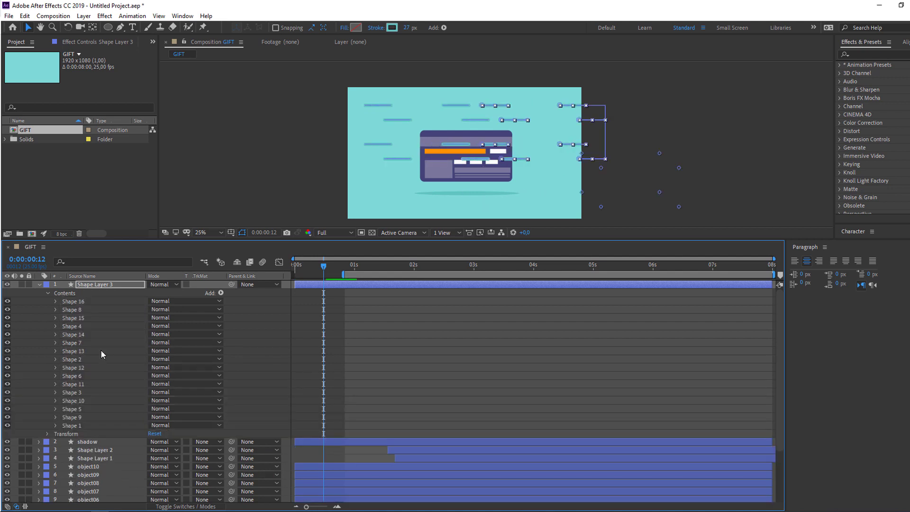
# - Duplicate all sixteen background lines and move the copies down so the pattern fills the lower part of the frame
pyautogui.click(82, 302)
pyautogui.keyDown('shift'); pyautogui.click(71, 424); pyautogui.keyUp('shift')
pyautogui.hotkey('ctrl', 'd')
pyautogui.hotkey('shift', 'Down')
pyautogui.hotkey('shift', 'Down')
pyautogui.hotkey('shift', 'Down')
pyautogui.hotkey('shift', 'Down')
pyautogui.hotkey('shift', 'Down')
pyautogui.hotkey('shift', 'Down')
pyautogui.hotkey('shift', 'Down')
pyautogui.hotkey('shift', 'Down')
pyautogui.hotkey('shift', 'Down')
pyautogui.hotkey('shift', 'Down')
pyautogui.hotkey('shift', 'Down')
pyautogui.hotkey('shift', 'Down')
pyautogui.hotkey('shift', 'Down')
pyautogui.hotkey('shift', 'Down')
pyautogui.hotkey('shift', 'Down')
pyautogui.hotkey('shift', 'Down')
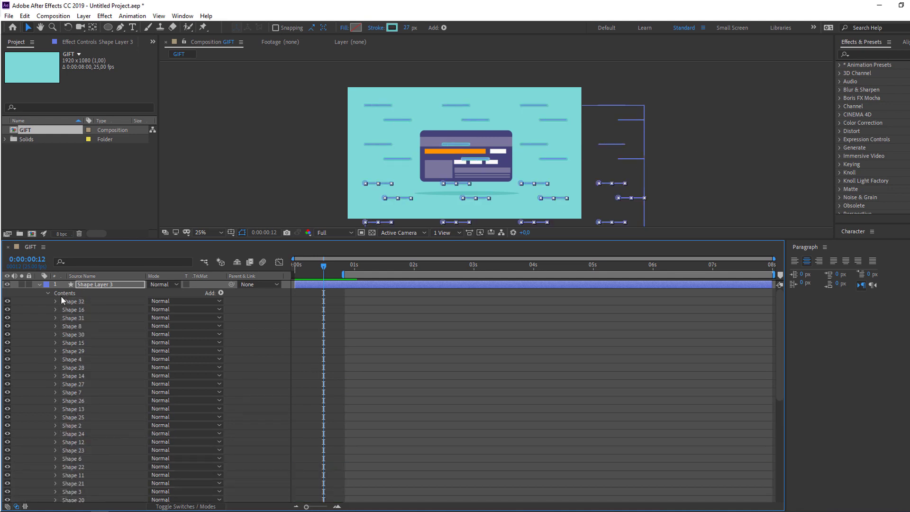
# - Add a Position keyframe to Shape Layer 3 at 0:00:00:00
pyautogui.click(39, 284)
pyautogui.press('F2')
pyautogui.press('Home')
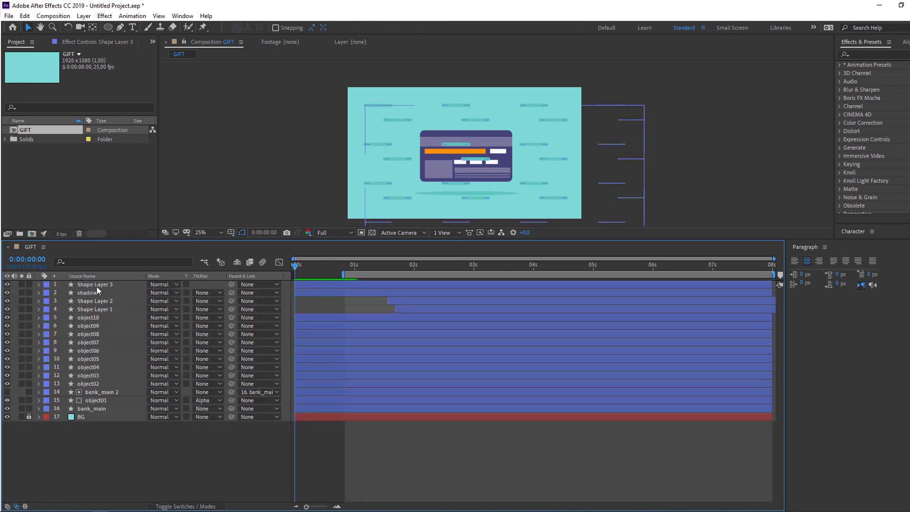
pyautogui.click(95, 284)
pyautogui.press('p')
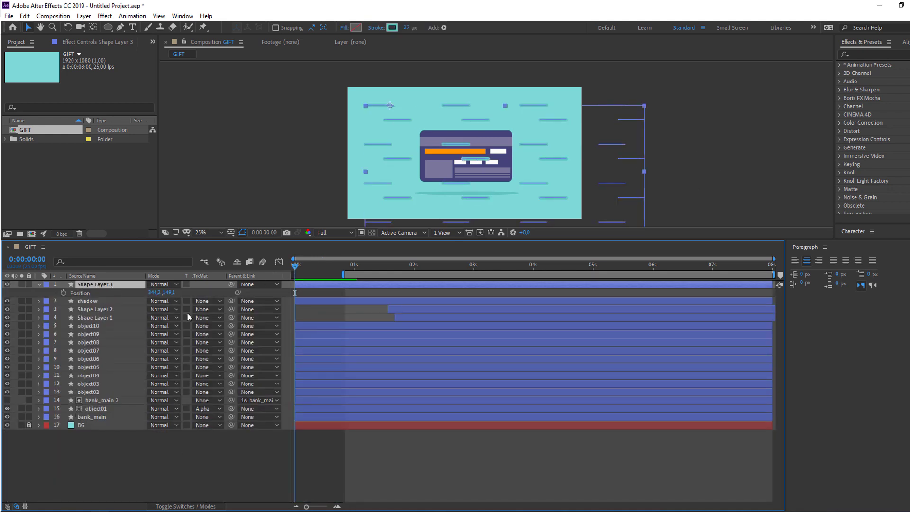
pyautogui.click(64, 293)
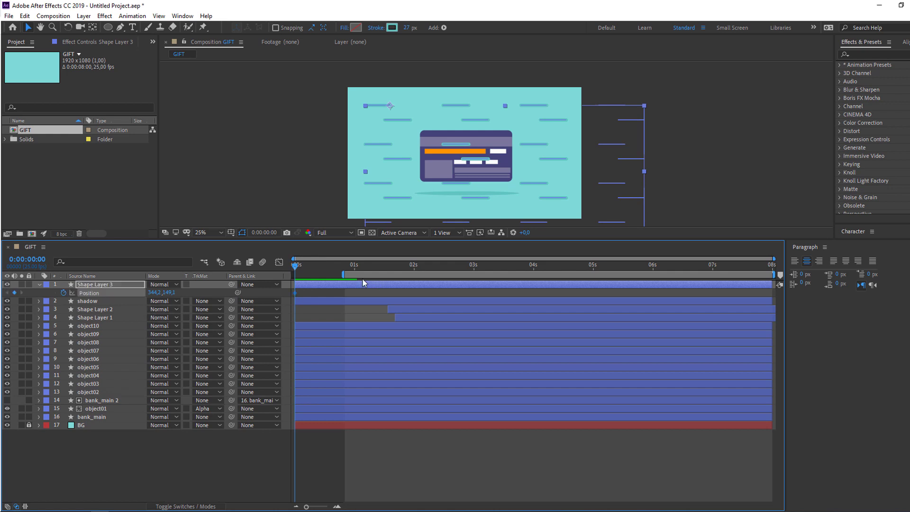
# - Shift Shape Layer 3 to start just before the one-second mark and keyframe its X position at -232.8 at 0:00:01:17
pyautogui.press('space')
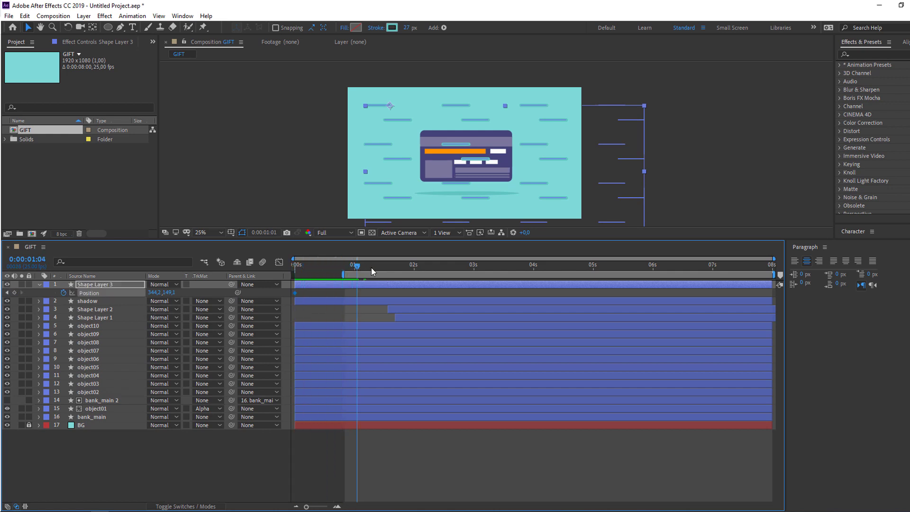
pyautogui.click(352, 268)
pyautogui.moveTo(329, 284); pyautogui.dragTo(395, 266)
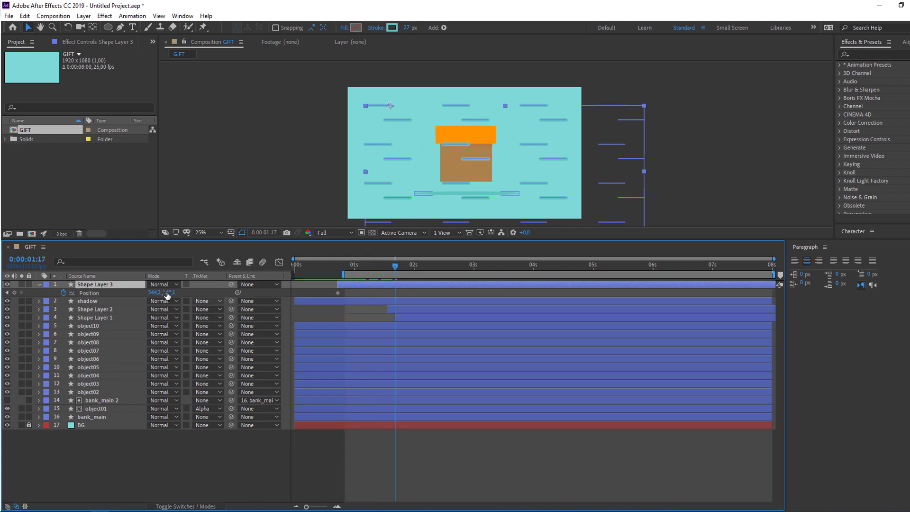
pyautogui.moveTo(154, 293); pyautogui.dragTo(51, 292)
pyautogui.click(314, 291)
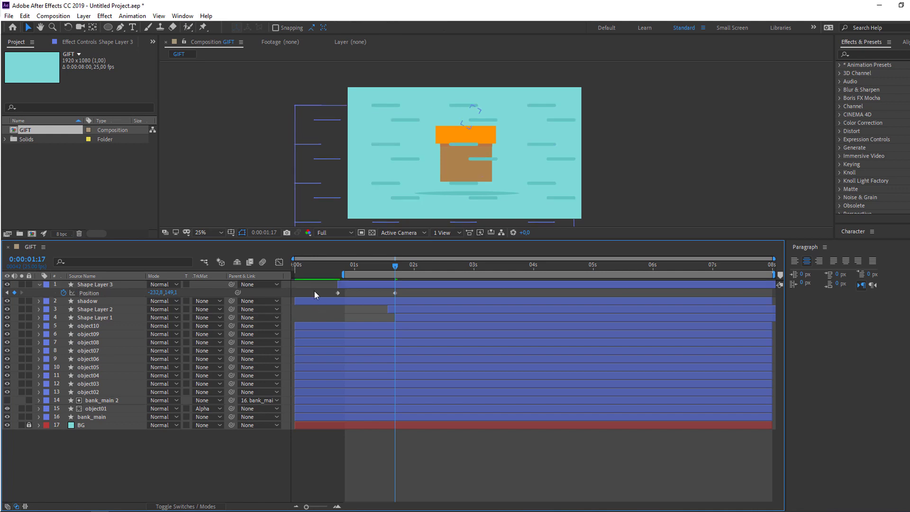
# - Move Shape Layer 3 below bank_main in the layer stack, directly above BG
pyautogui.moveTo(338, 266)
pyautogui.mouseDown()
pyautogui.moveTo(411, 264)
pyautogui.moveTo(333, 265)
pyautogui.moveTo(345, 265)
pyautogui.mouseUp()
pyautogui.moveTo(102, 284); pyautogui.dragTo(115, 417)
pyautogui.click(100, 410)
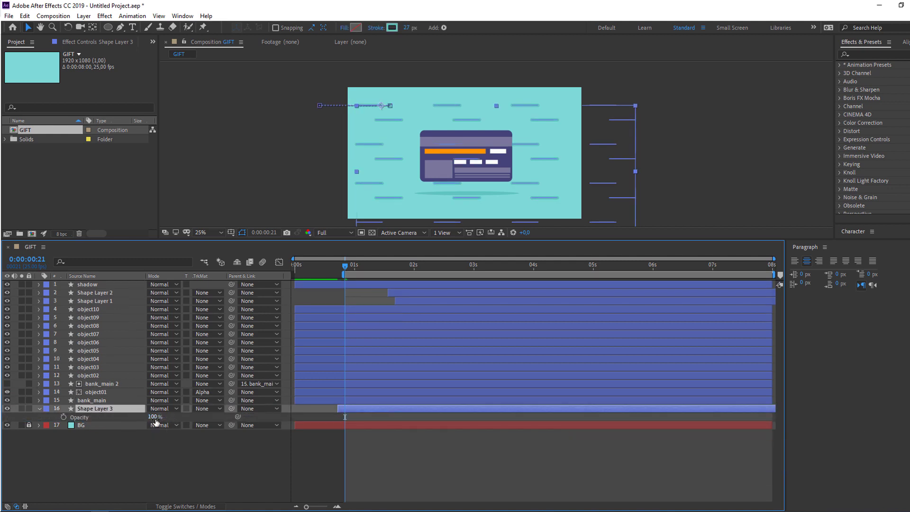
# - Set Shape Layer 3's opacity to 50%, fit the composition to the viewer and preview the animation
pyautogui.press('t')
pyautogui.click(122, 448)
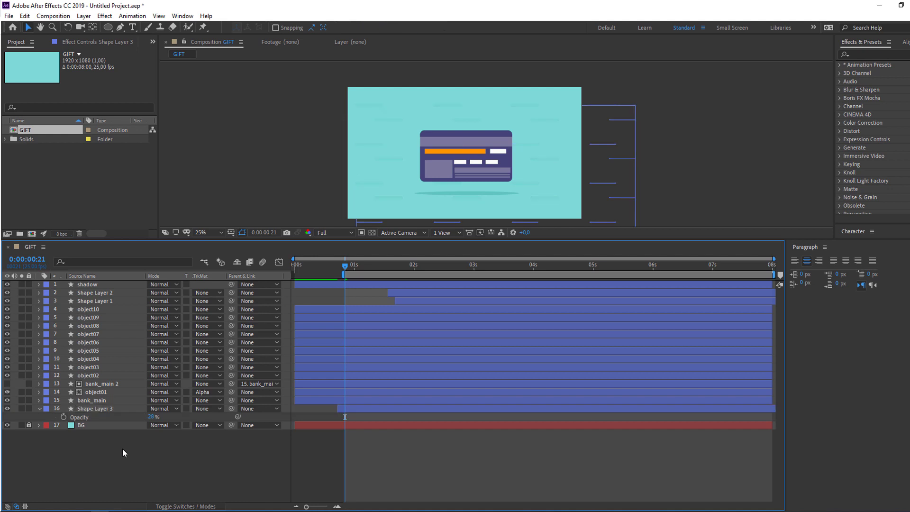
pyautogui.write('50')
pyautogui.press('Return')
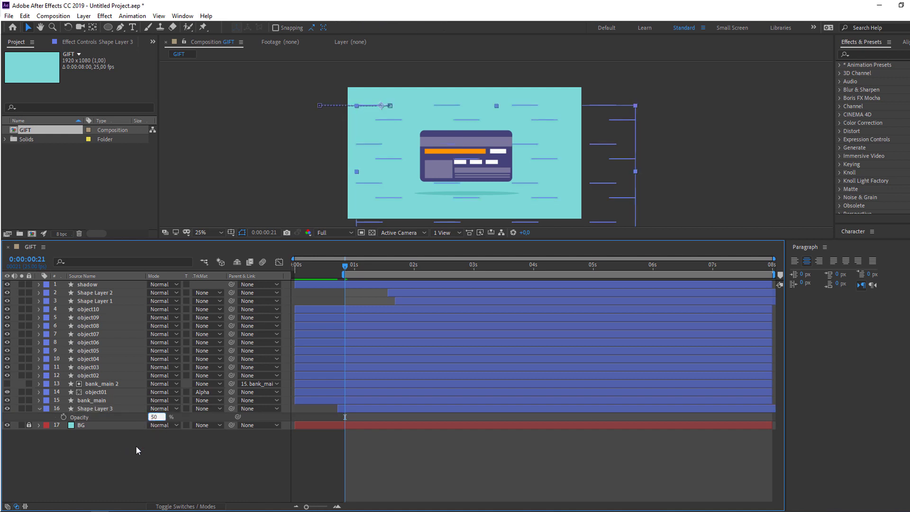
pyautogui.click(218, 228)
pyautogui.click(218, 254)
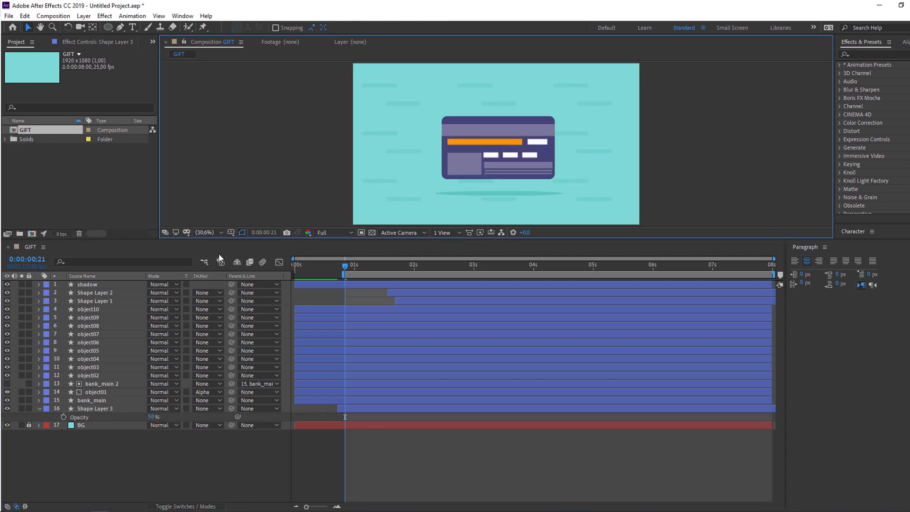
pyautogui.press('space')
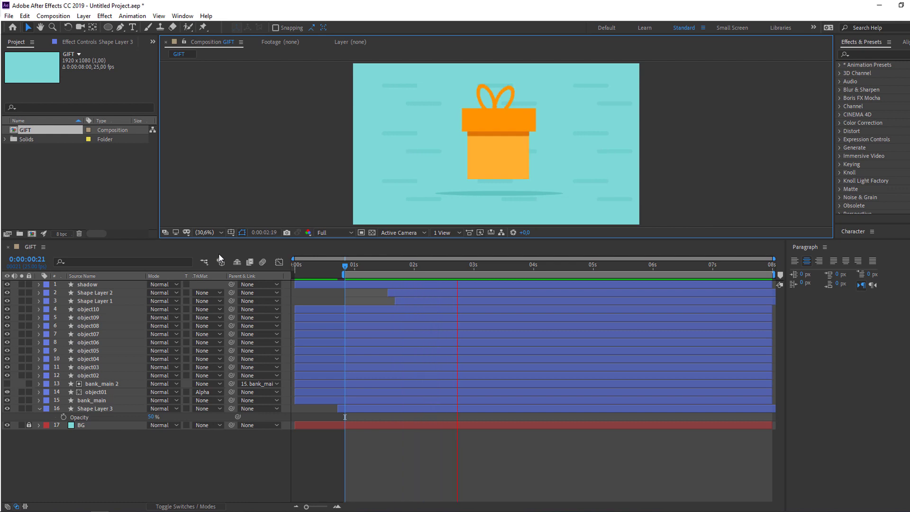
pyautogui.press('space')
# - Apply Easy Ease to both Position keyframes of Shape Layer 3
pyautogui.click(99, 408)
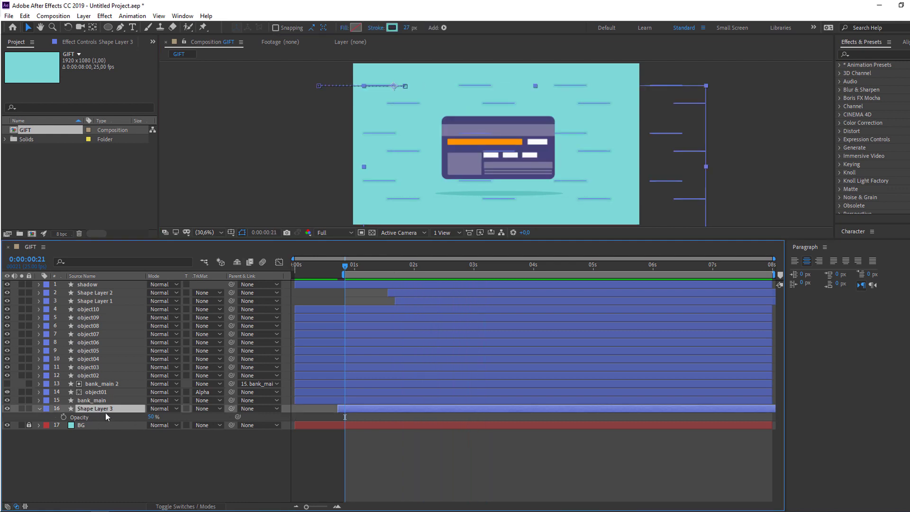
pyautogui.press('p')
pyautogui.rightClick(338, 417)
pyautogui.moveTo(431, 412)
pyautogui.click(479, 442)
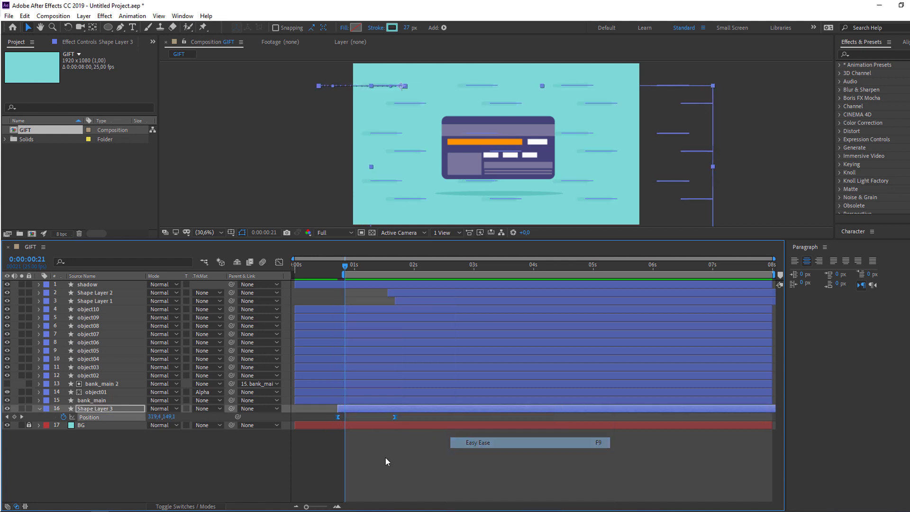
pyautogui.click(384, 456)
# - Set Shape Layer 3's X position to -2122.8 at 0:00:01:17 and preview the faster line movement
pyautogui.moveTo(345, 266); pyautogui.dragTo(395, 274)
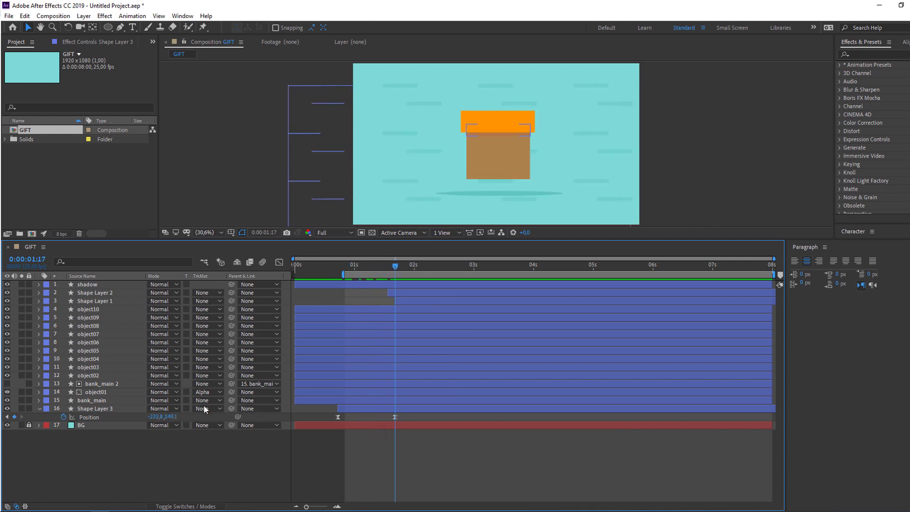
pyautogui.moveTo(163, 415); pyautogui.dragTo(63, 415)
pyautogui.click(286, 408)
pyautogui.press('space')
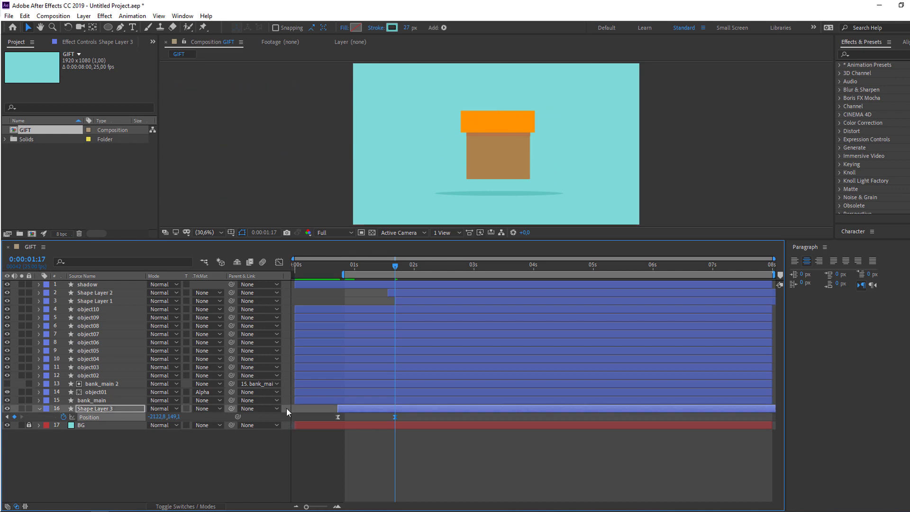
pyautogui.press('space')
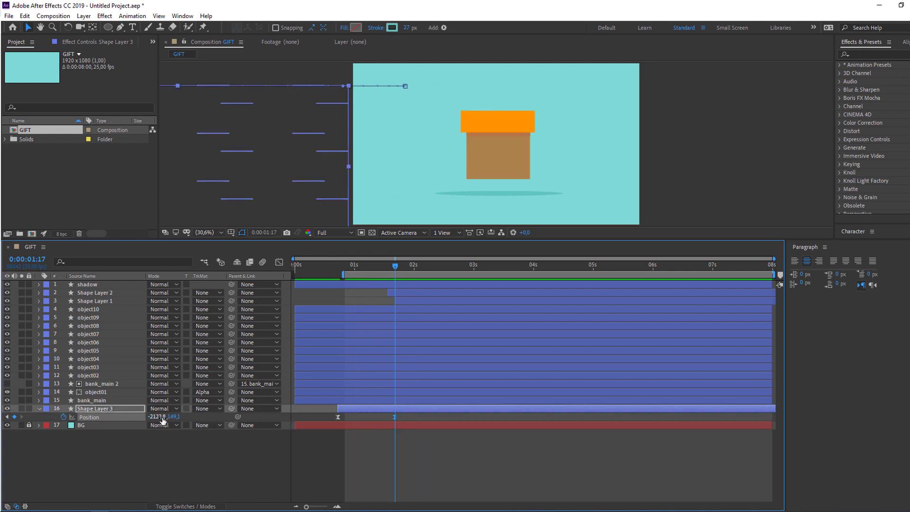
# - Duplicate all line shapes inside Shape Layer 3 and shift the copies right until they fill the frame at 0:00:01:17
pyautogui.click(39, 408)
pyautogui.click(38, 408)
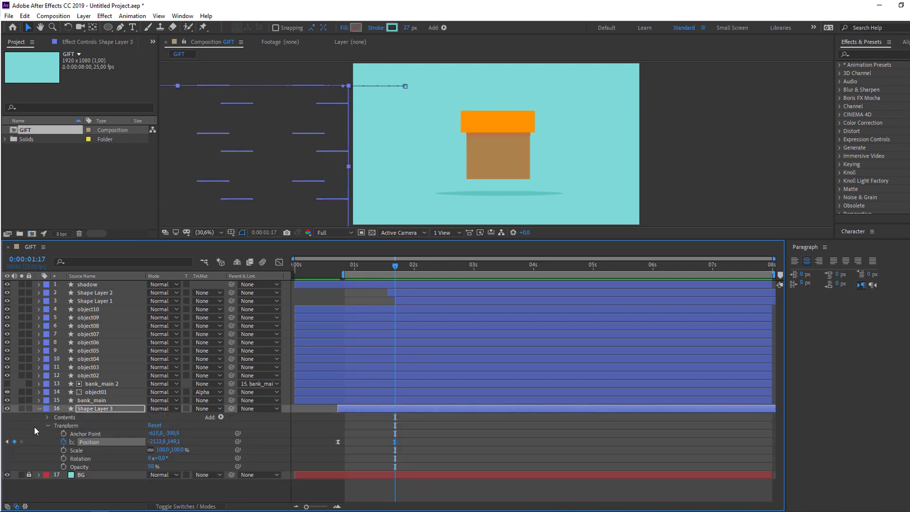
pyautogui.click(48, 425)
pyautogui.click(47, 417)
pyautogui.scroll(-5, 24, 443)
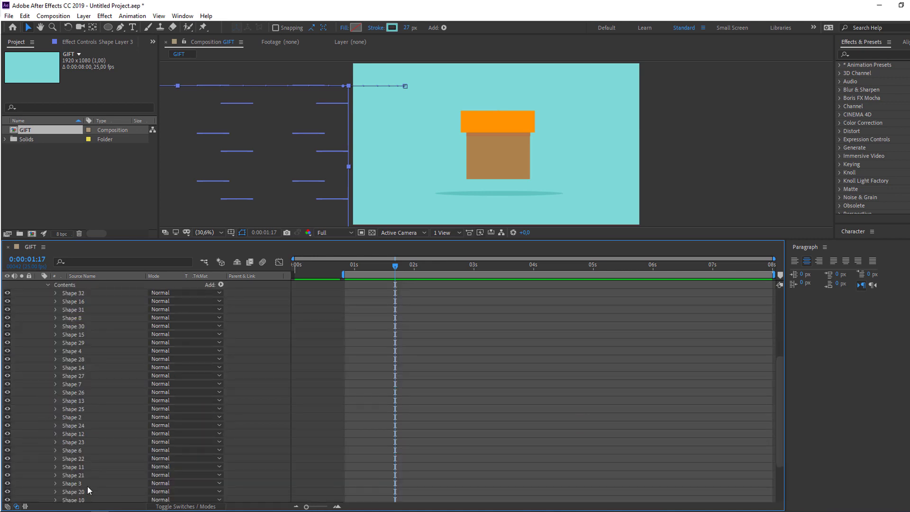
pyautogui.scroll(-3, 89, 488)
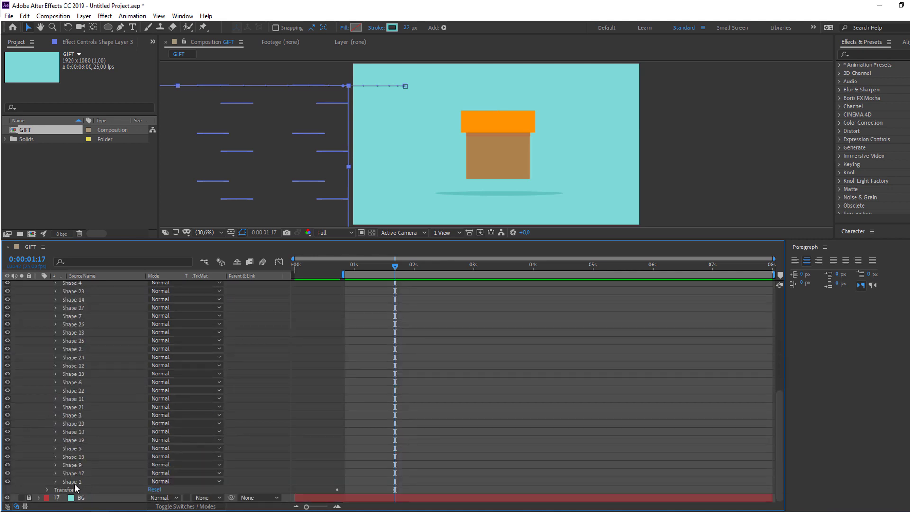
pyautogui.click(75, 482)
pyautogui.scroll(3, 112, 442)
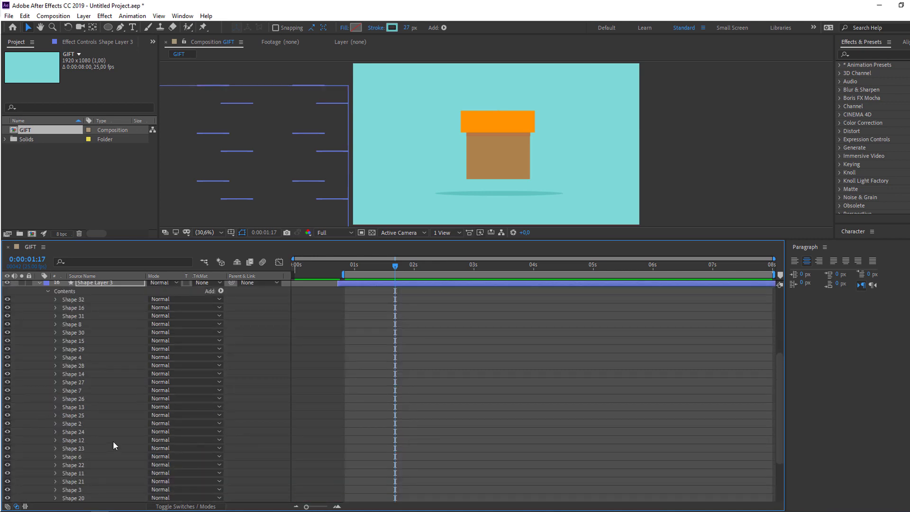
pyautogui.keyDown('shift'); pyautogui.click(81, 300); pyautogui.keyUp('shift')
pyautogui.hotkey('ctrl', 'd')
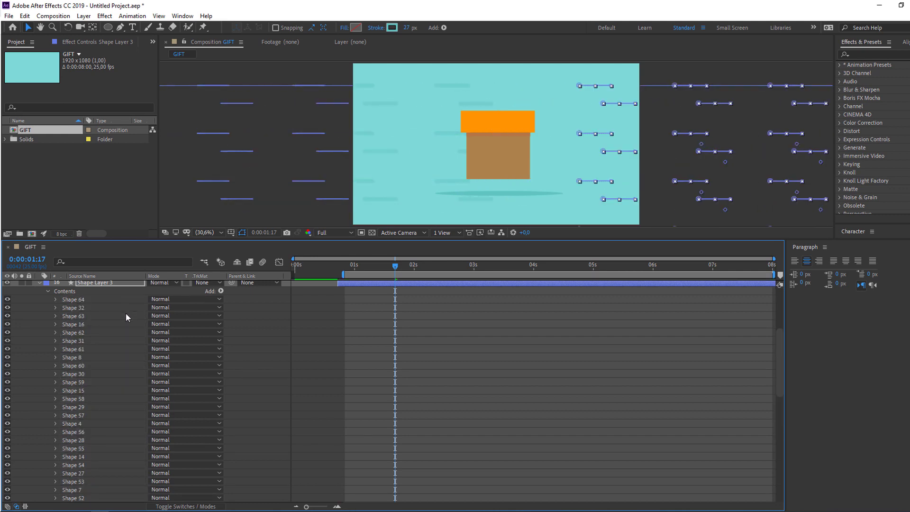
pyautogui.click(422, 352)
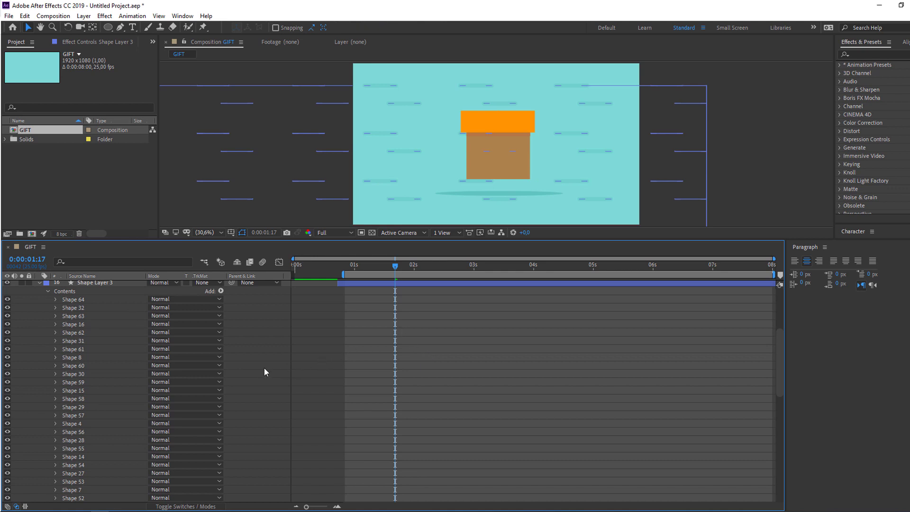
# - Preview the animation and extend the work area's start back to 0:00:00:00
pyautogui.press('space')
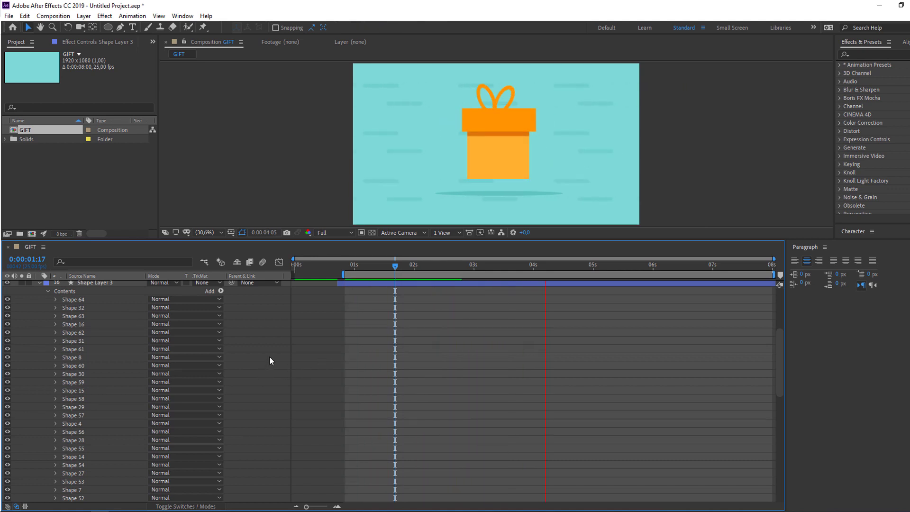
pyautogui.press('space')
pyautogui.click(39, 283)
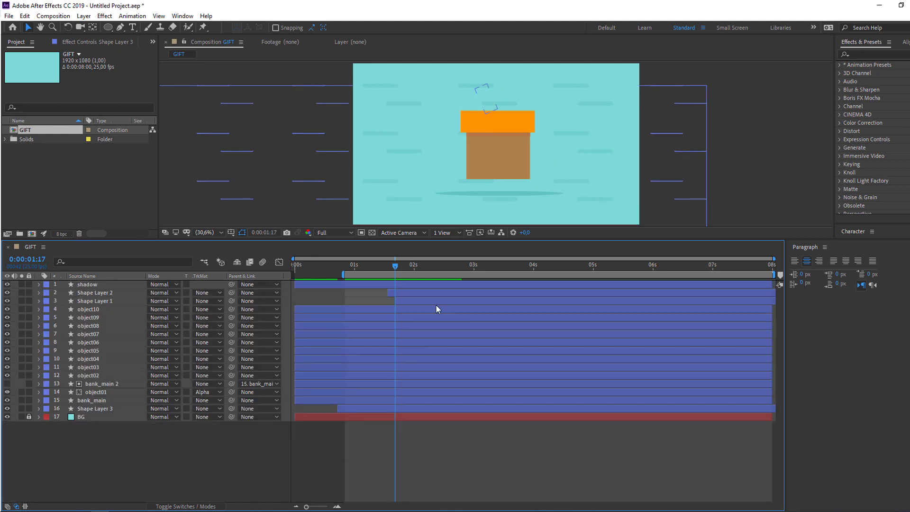
pyautogui.press('Home')
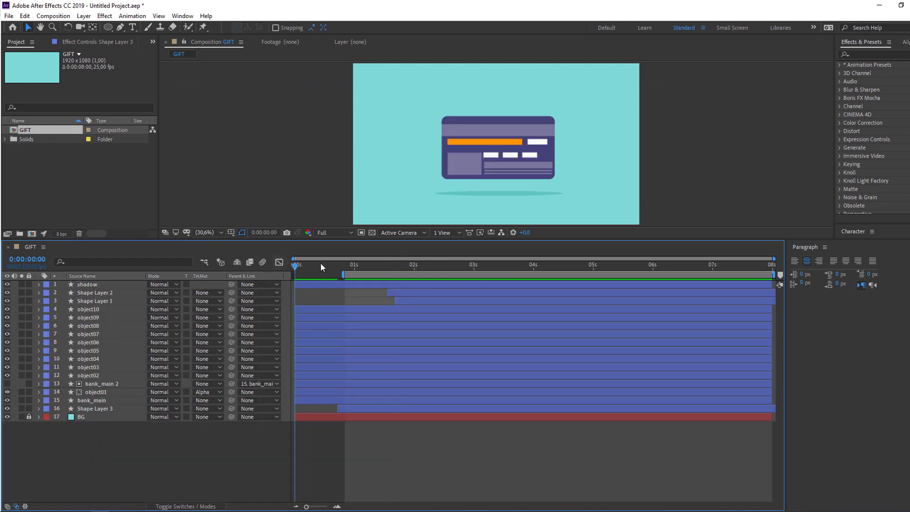
pyautogui.moveTo(342, 264); pyautogui.dragTo(228, 276)
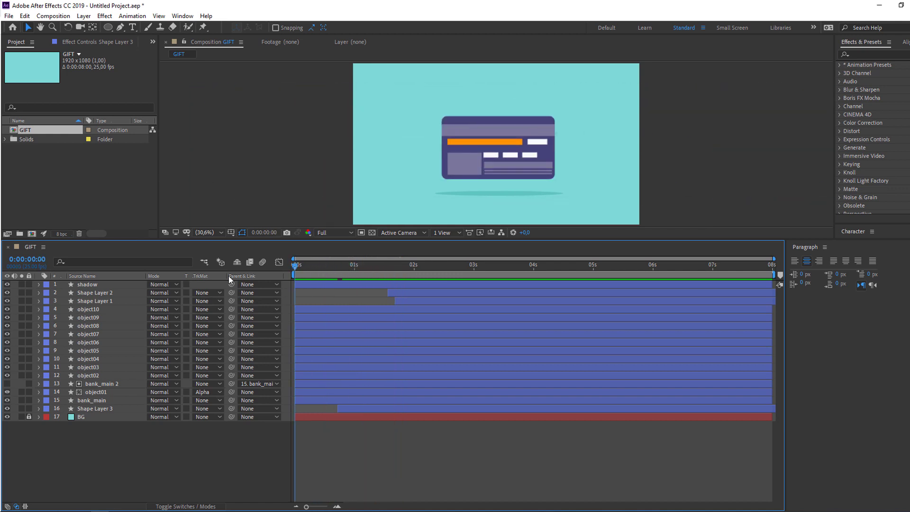
# - Extend Shape Layer 3's in point back to the start of the composition, keeping its Position keyframes in place
pyautogui.click(114, 409)
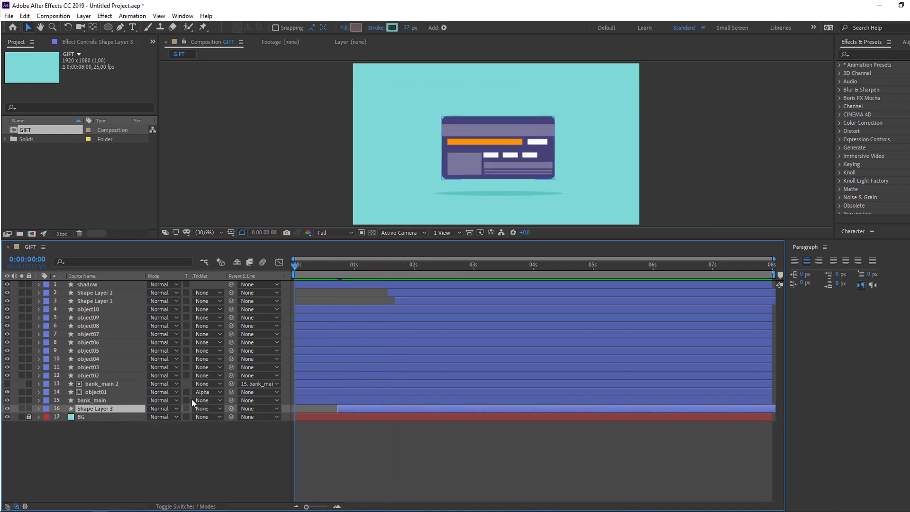
pyautogui.press('p')
pyautogui.moveTo(339, 409); pyautogui.dragTo(295, 409)
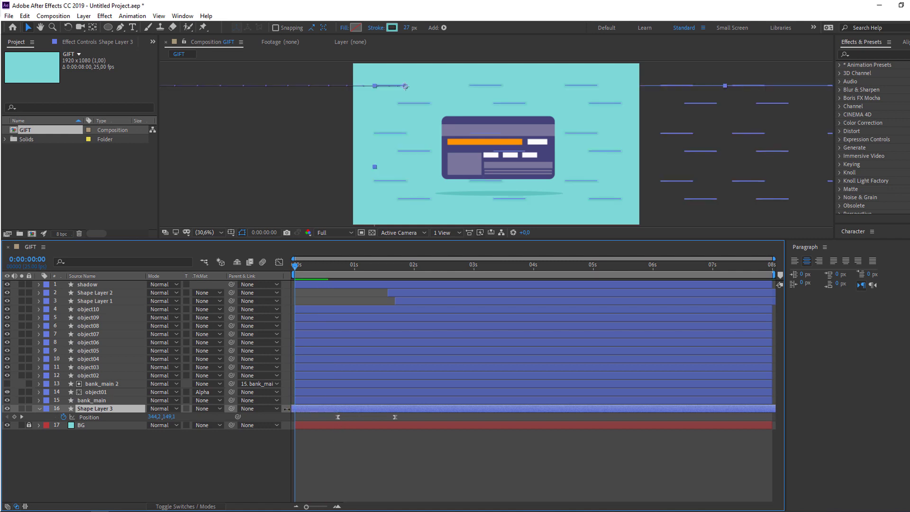
pyautogui.click(233, 456)
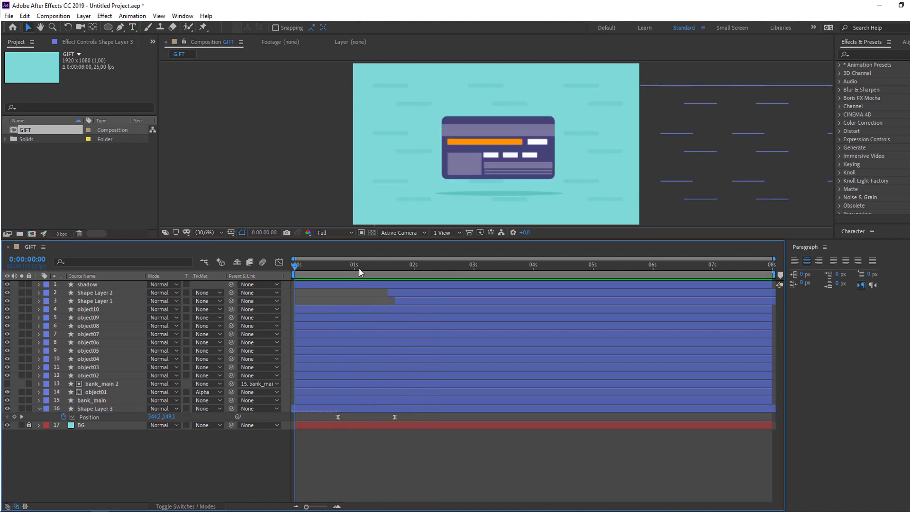
# - Reshape the speed curve of Shape Layer 3's Position keyframes so movement peaks early and slows gradually, then preview it
pyautogui.moveTo(360, 268); pyautogui.dragTo(408, 272)
pyautogui.moveTo(411, 415); pyautogui.dragTo(316, 421)
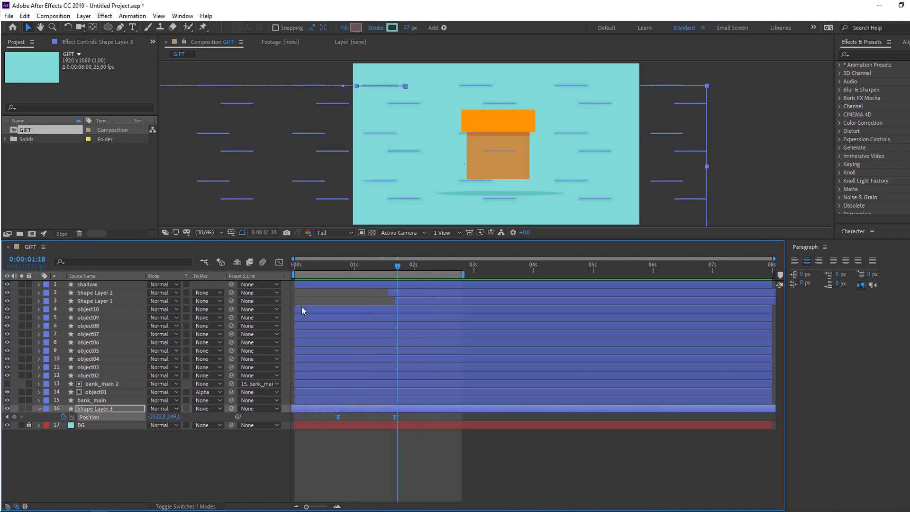
pyautogui.click(279, 262)
pyautogui.click(395, 472)
pyautogui.moveTo(385, 472); pyautogui.dragTo(371, 473)
pyautogui.press('space')
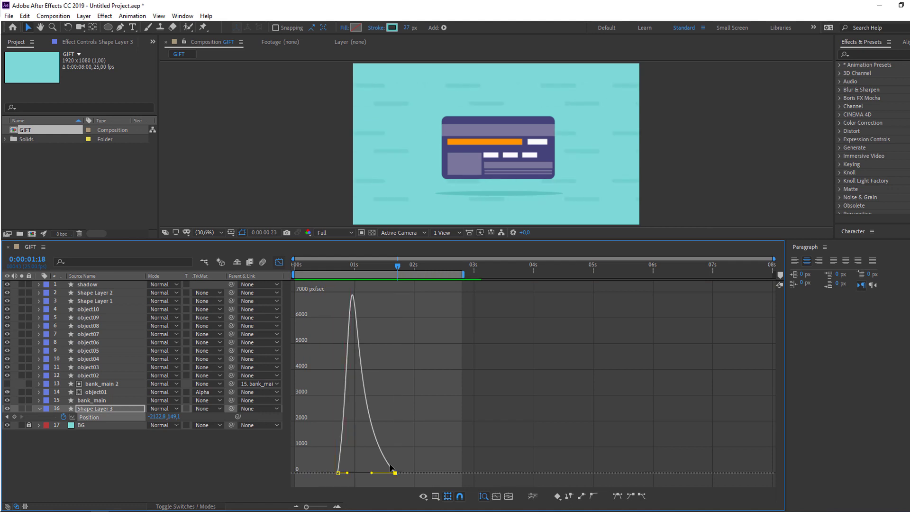
# - Move Shape Layer 3's ending Position keyframe to about 2.5 seconds and preview the slower line movement
pyautogui.hotkey('shift', 'F3')
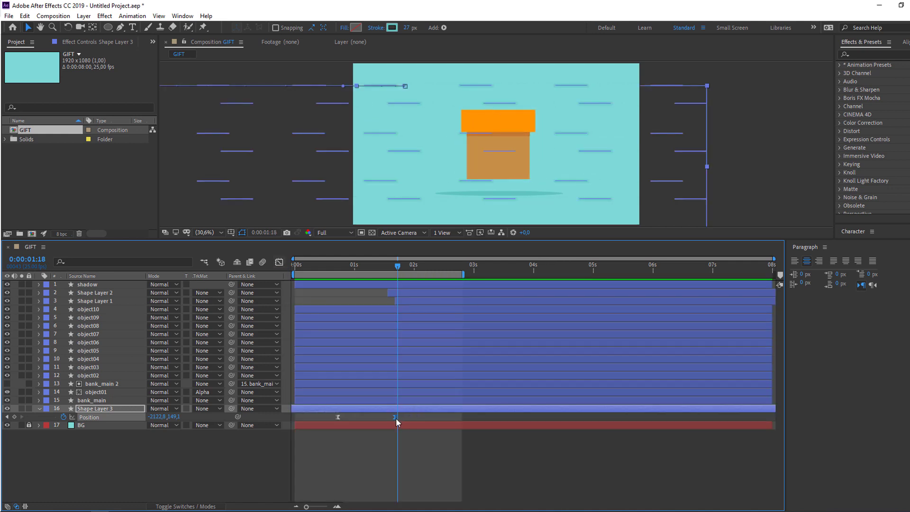
pyautogui.moveTo(396, 417); pyautogui.dragTo(441, 417)
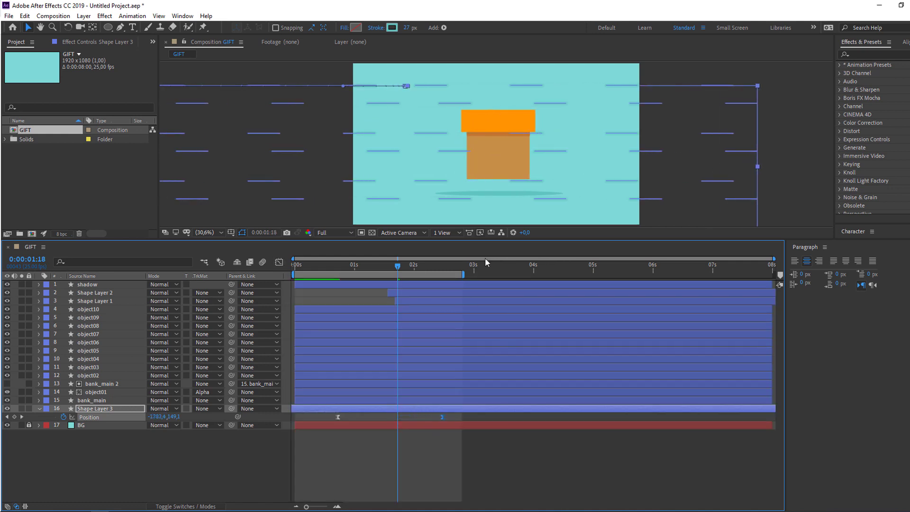
pyautogui.press('space')
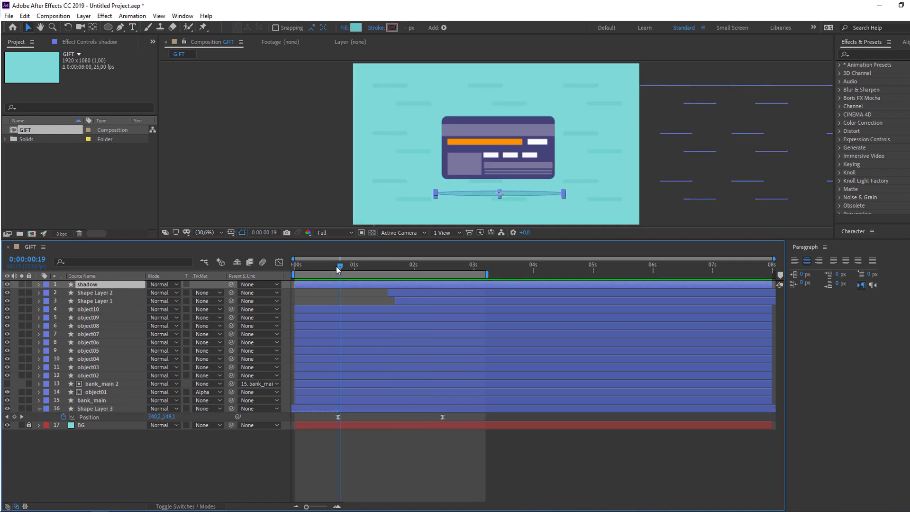
# - Keyframe the shadow layer's Scale from 100% shortly after one second to 77% width and 100% height at 0:00:01:16
pyautogui.press('s')
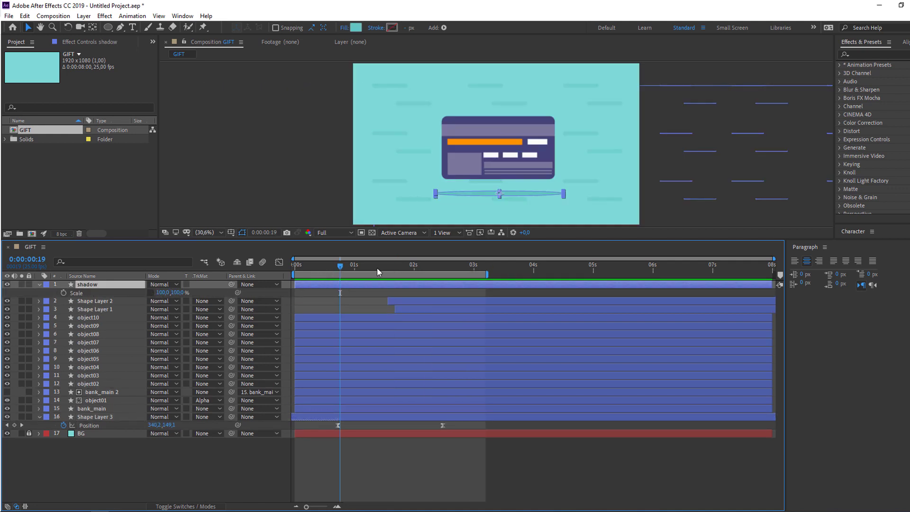
pyautogui.moveTo(349, 266); pyautogui.dragTo(393, 273)
pyautogui.click(63, 292)
pyautogui.moveTo(177, 294); pyautogui.dragTo(166, 292)
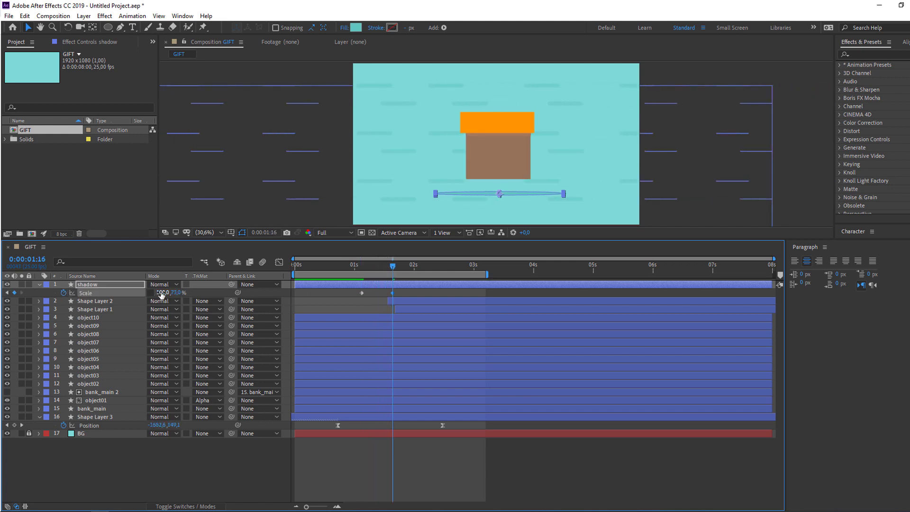
pyautogui.click(325, 297)
pyautogui.moveTo(361, 272); pyautogui.dragTo(394, 269)
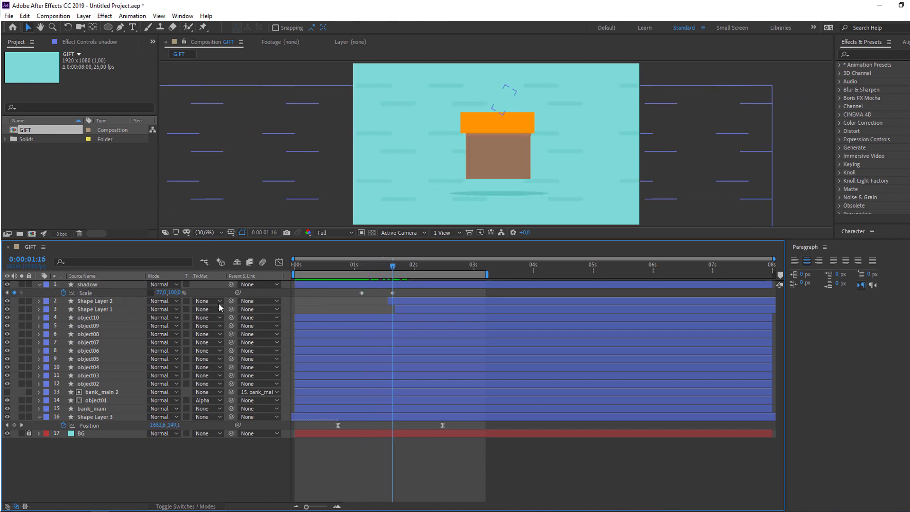
# - Set the shadow's Scale at 0:00:01:16 to 60% width and 177% height, and check the change
pyautogui.moveTo(163, 292)
pyautogui.mouseDown()
pyautogui.moveTo(155, 293)
pyautogui.moveTo(182, 290)
pyautogui.mouseUp()
pyautogui.click(329, 305)
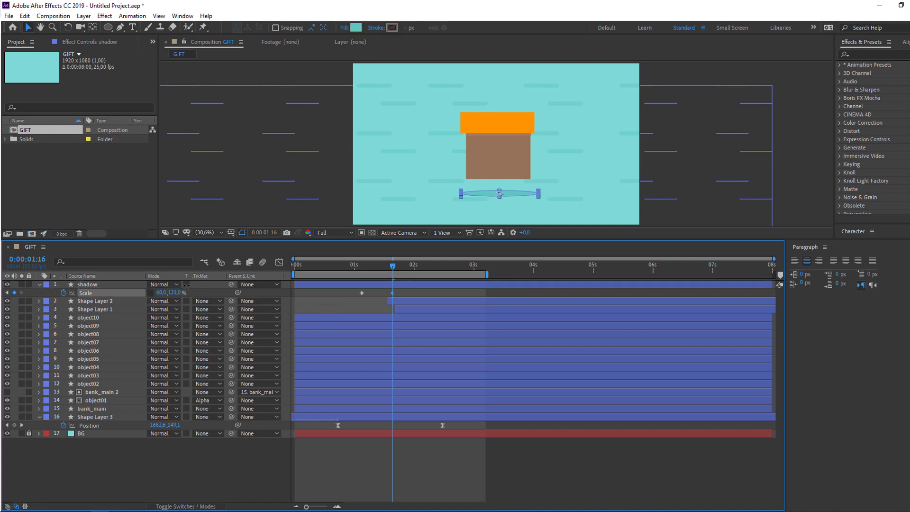
pyautogui.click(327, 302)
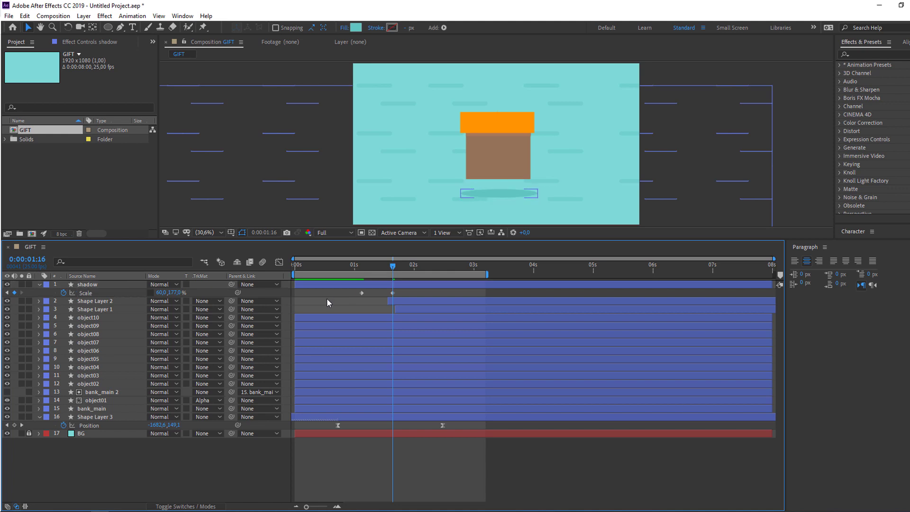
pyautogui.moveTo(357, 262); pyautogui.dragTo(351, 285)
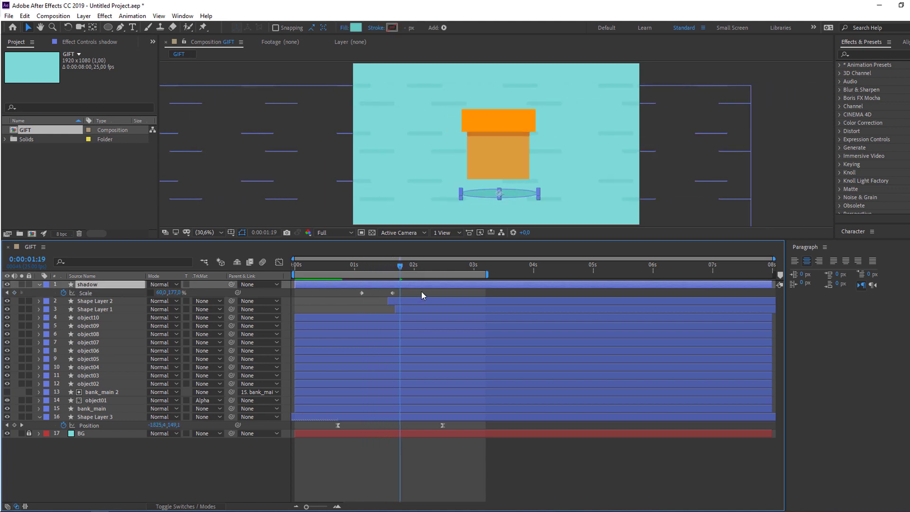
# - Apply Easy Ease to both shadow Scale keyframes and preview the animation in an enlarged composition view
pyautogui.rightClick(362, 293)
pyautogui.moveTo(450, 414)
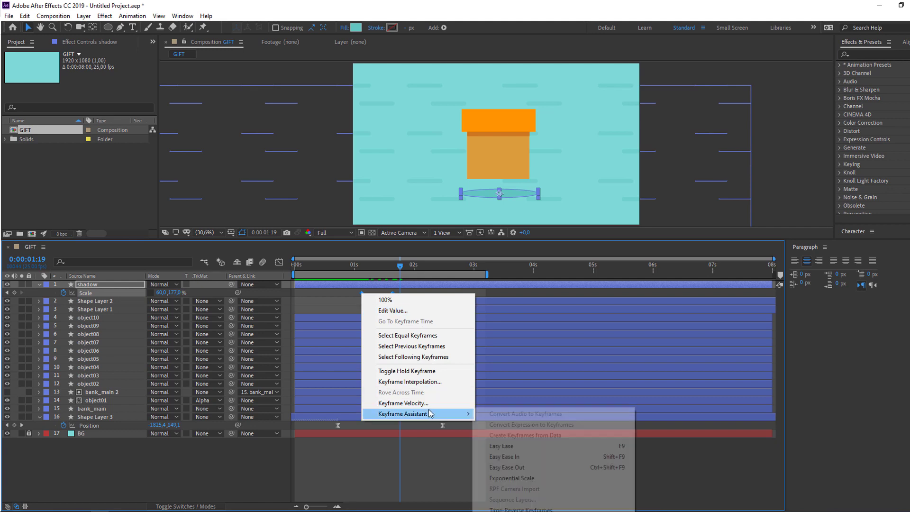
pyautogui.click(501, 446)
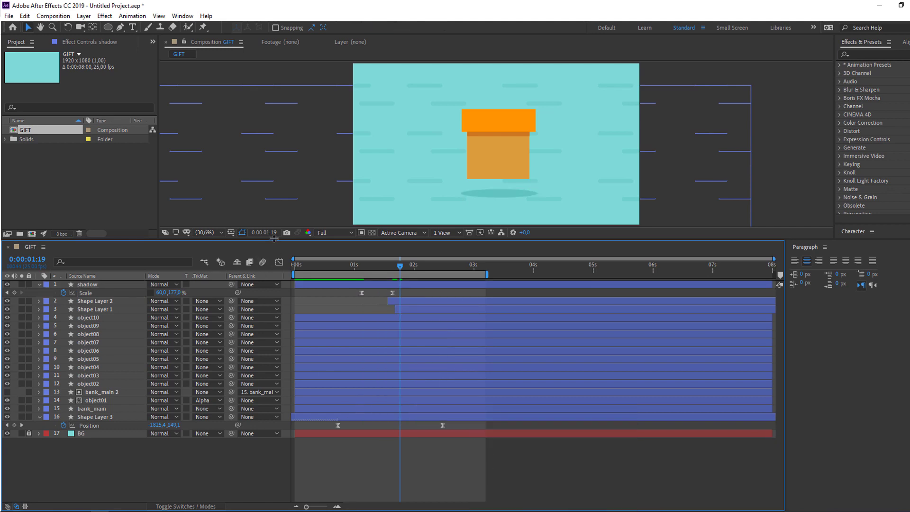
pyautogui.moveTo(274, 238); pyautogui.dragTo(274, 370)
pyautogui.press('space')
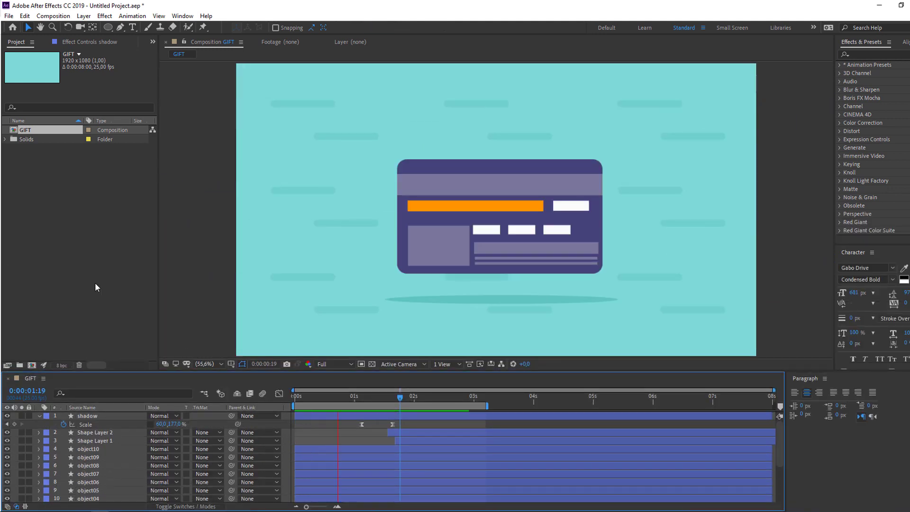